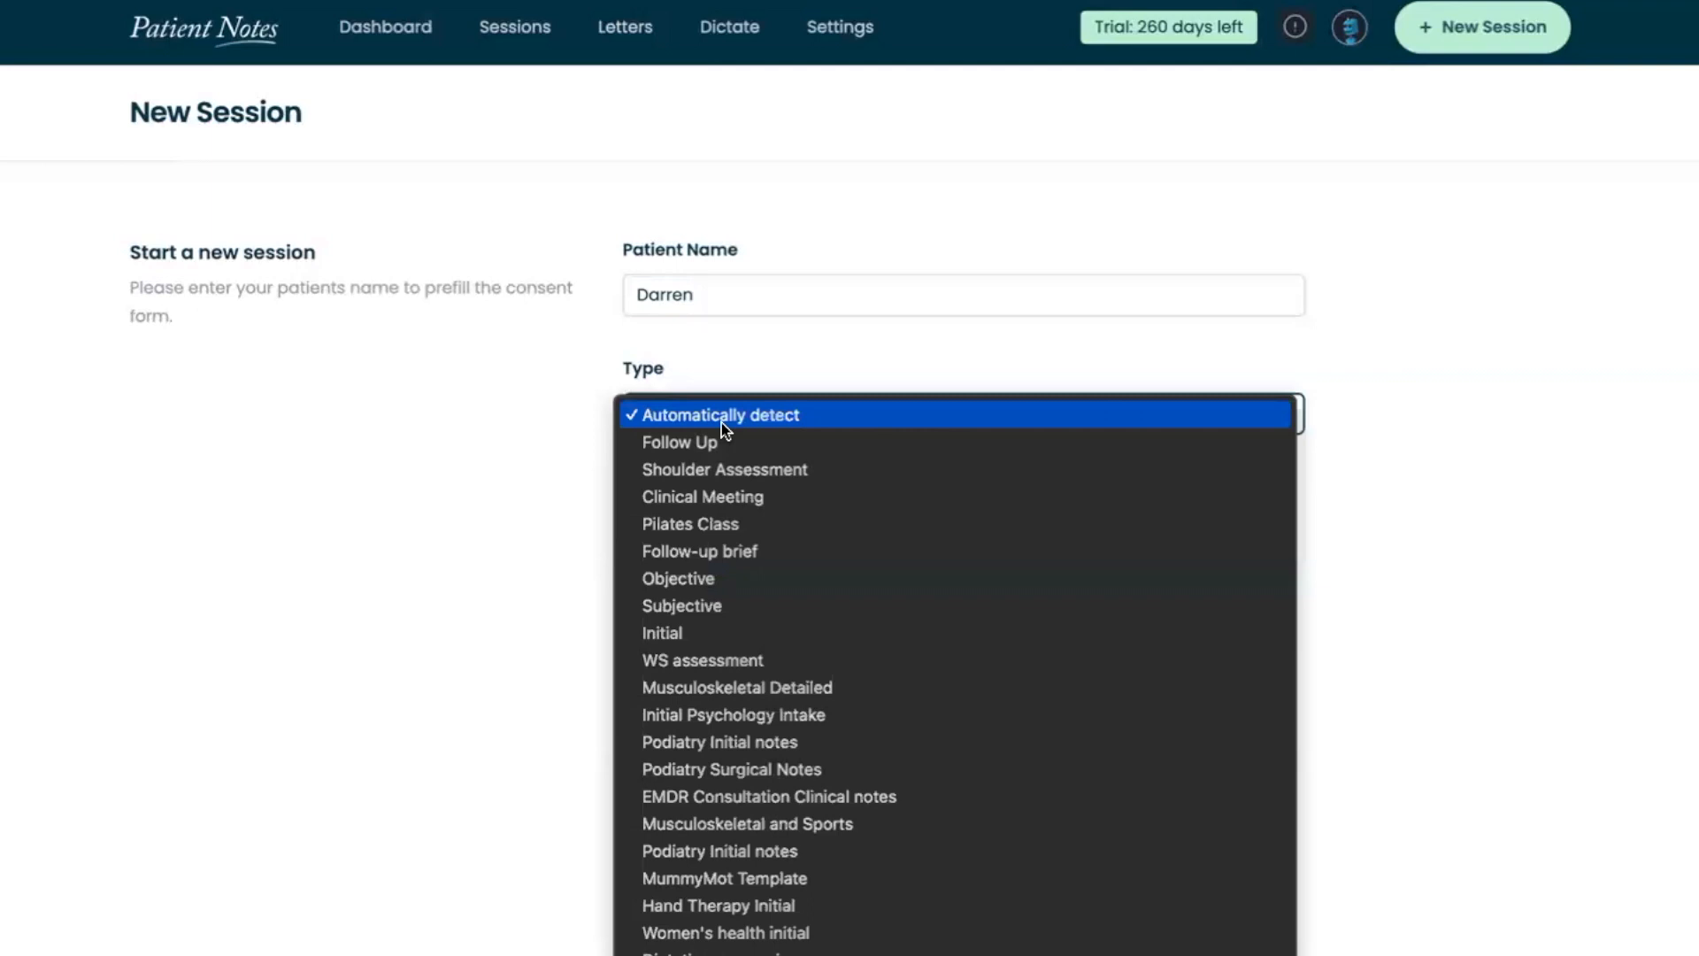
Start the new session with the type set to Initial and record that the patient consented to recording
left_click(637, 632)
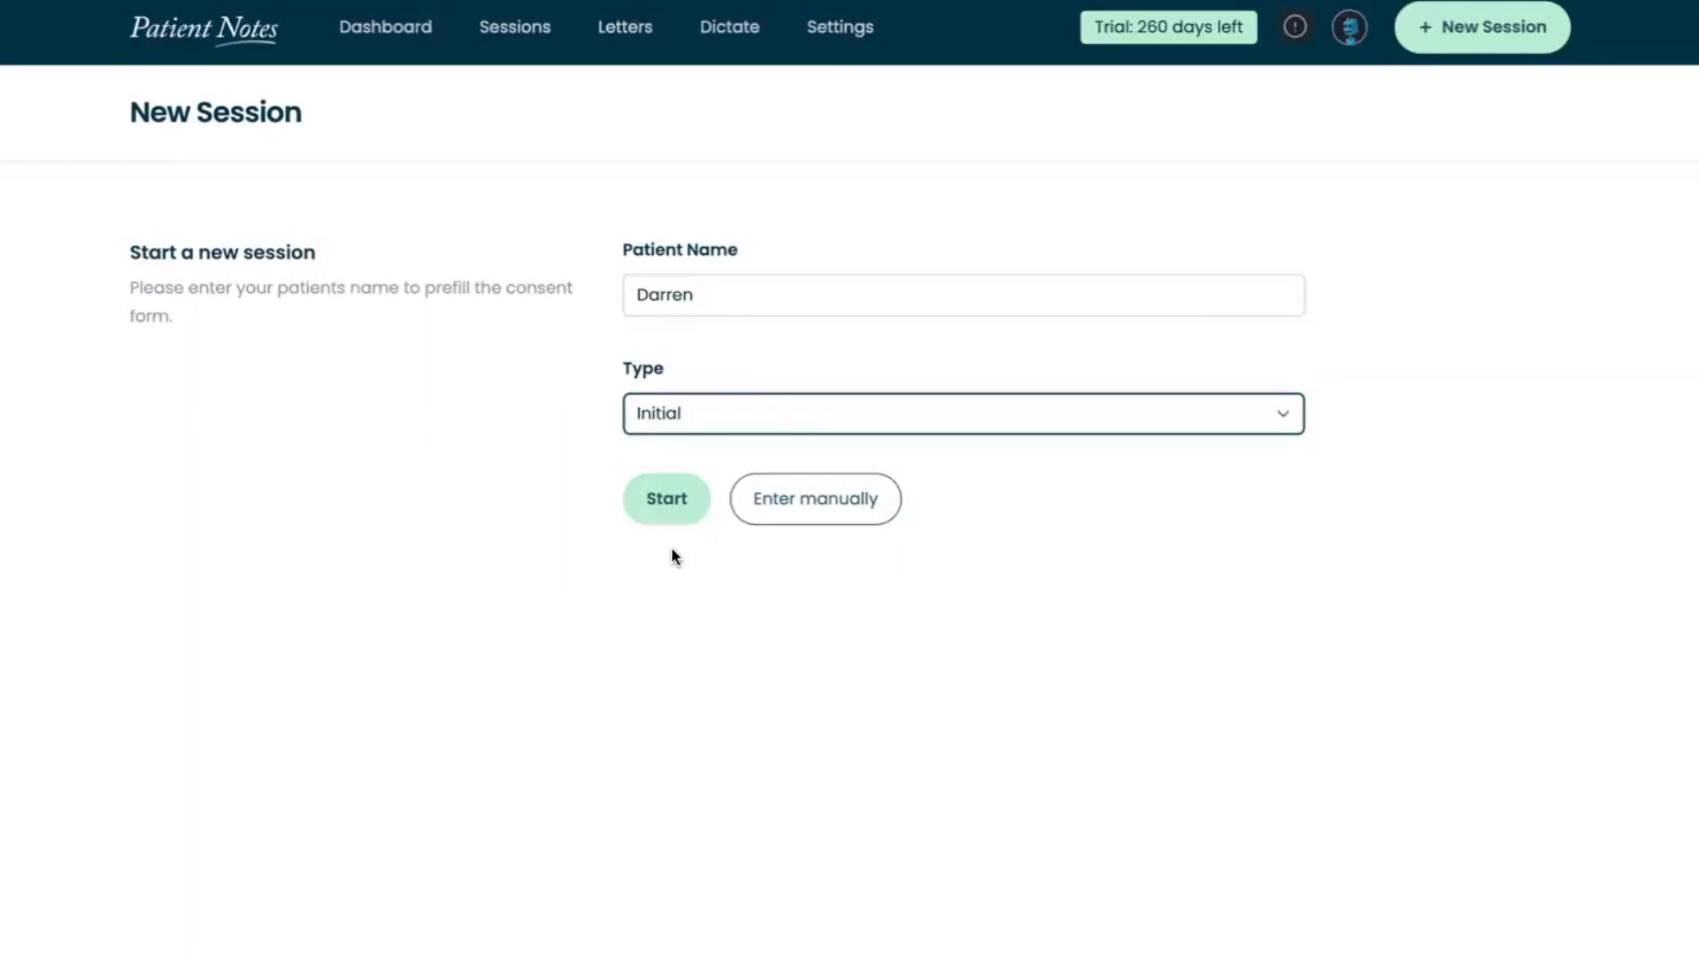
left_click(668, 520)
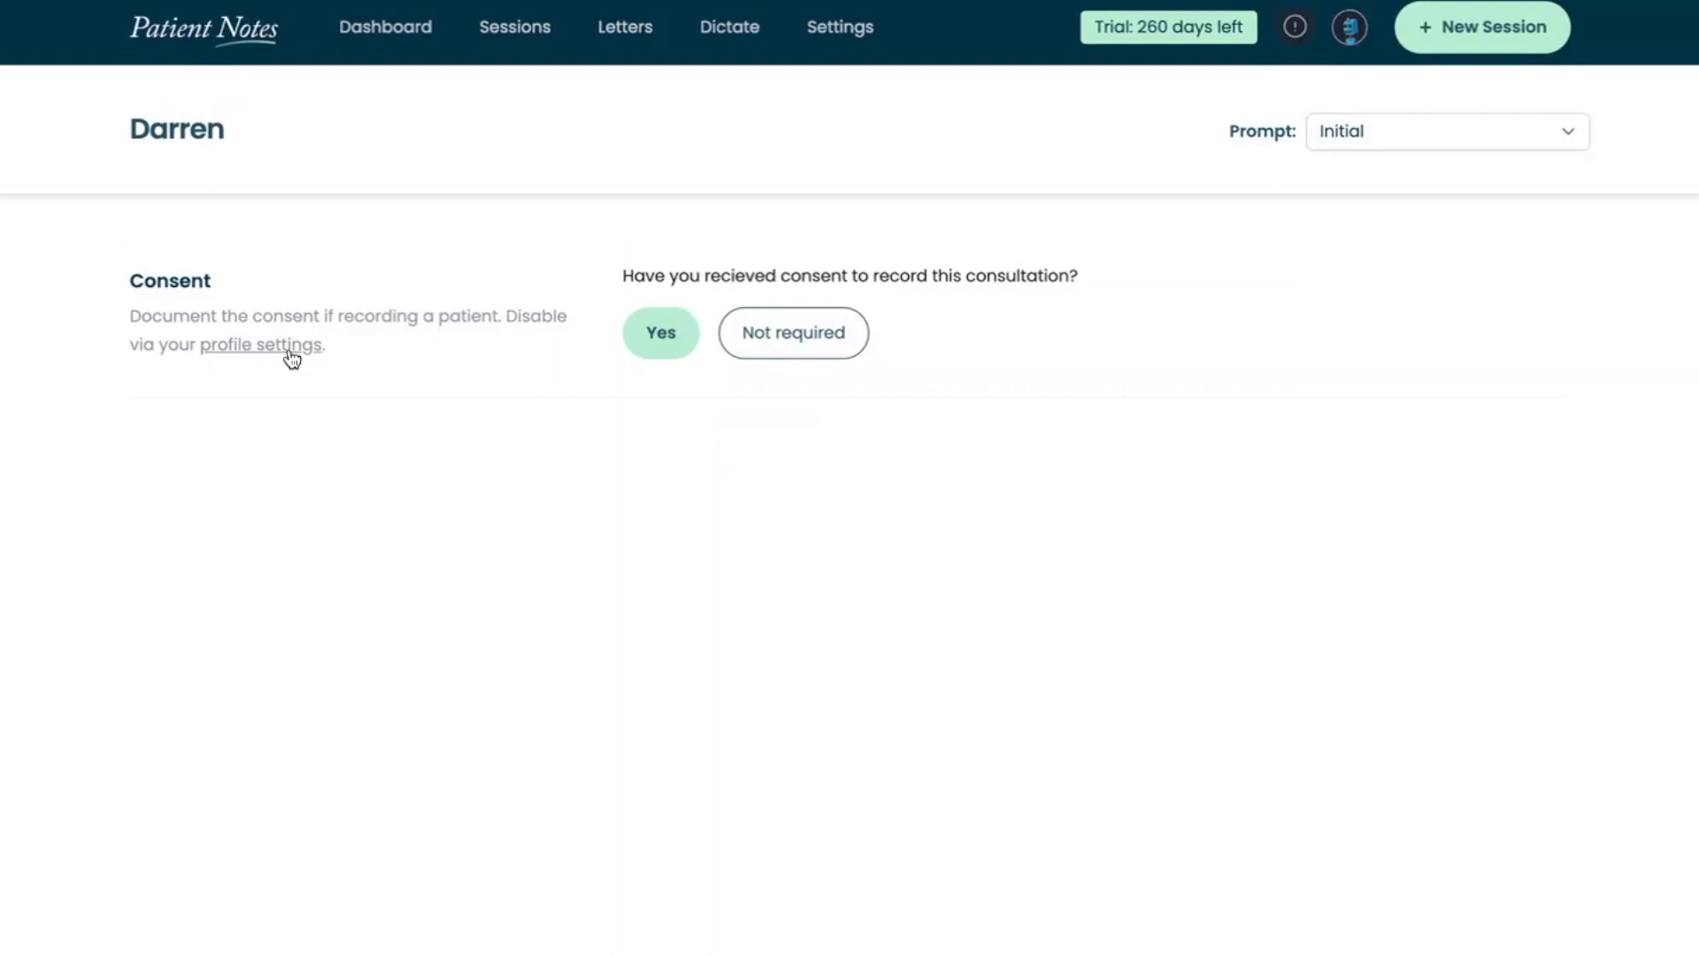
left_click(641, 334)
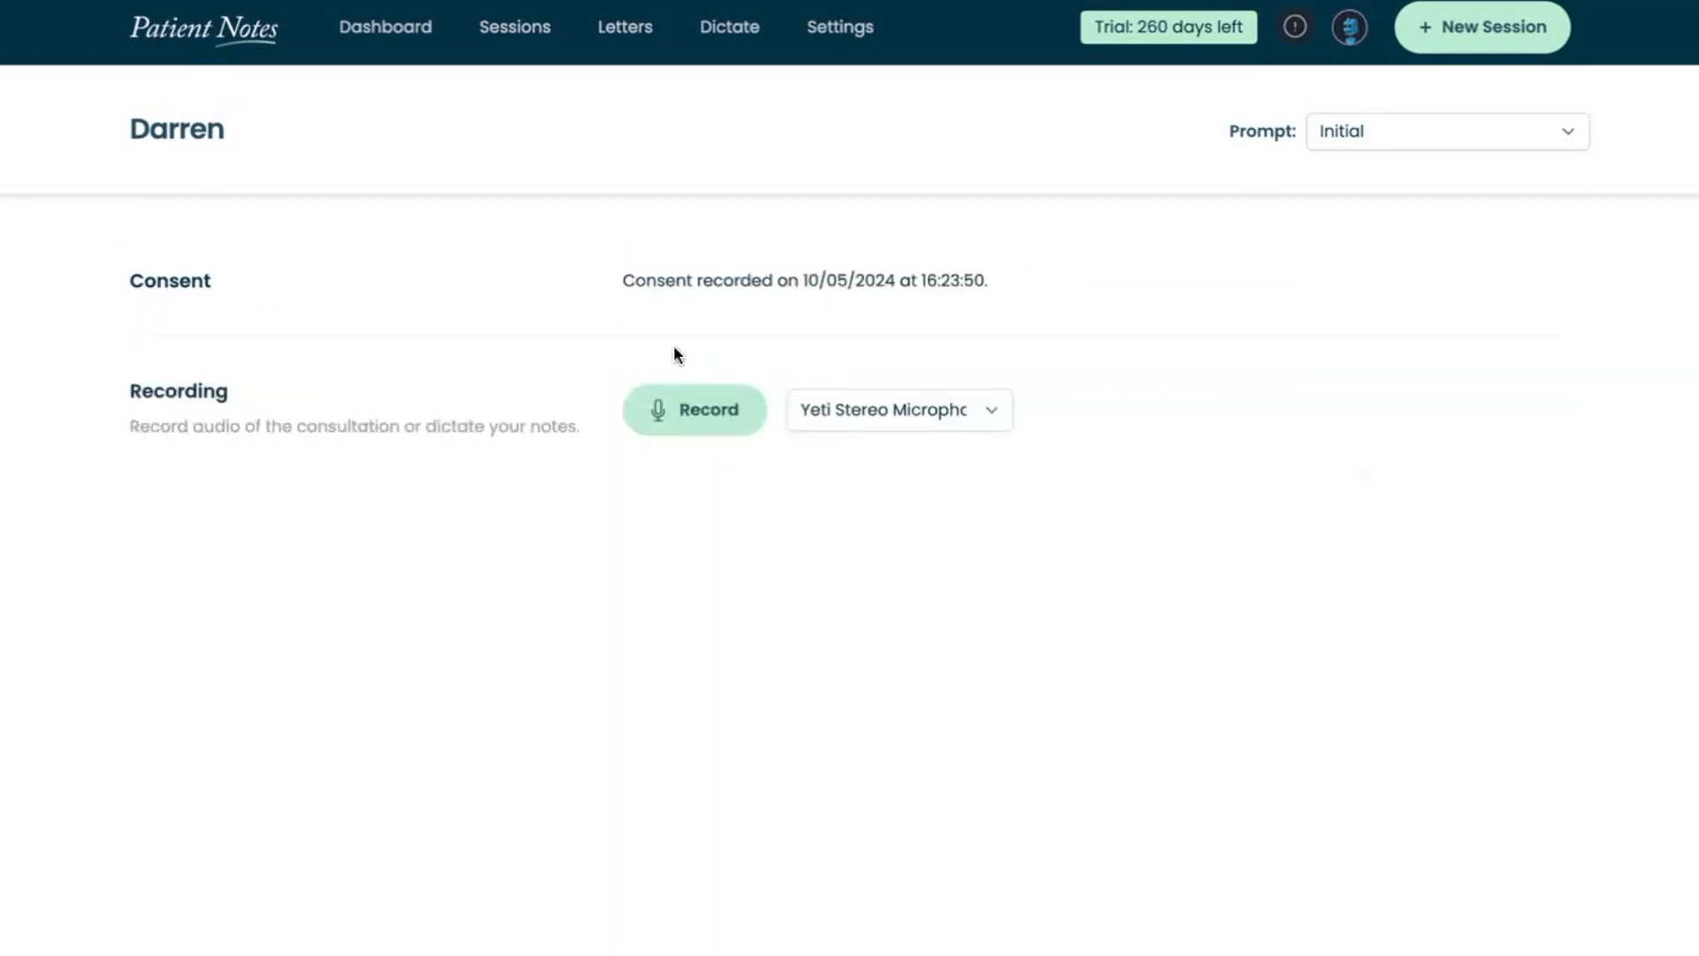
Record the consultation audio with the Yeti Stereo Microphone, pausing and resuming once before finishing the recording
left_click(719, 413)
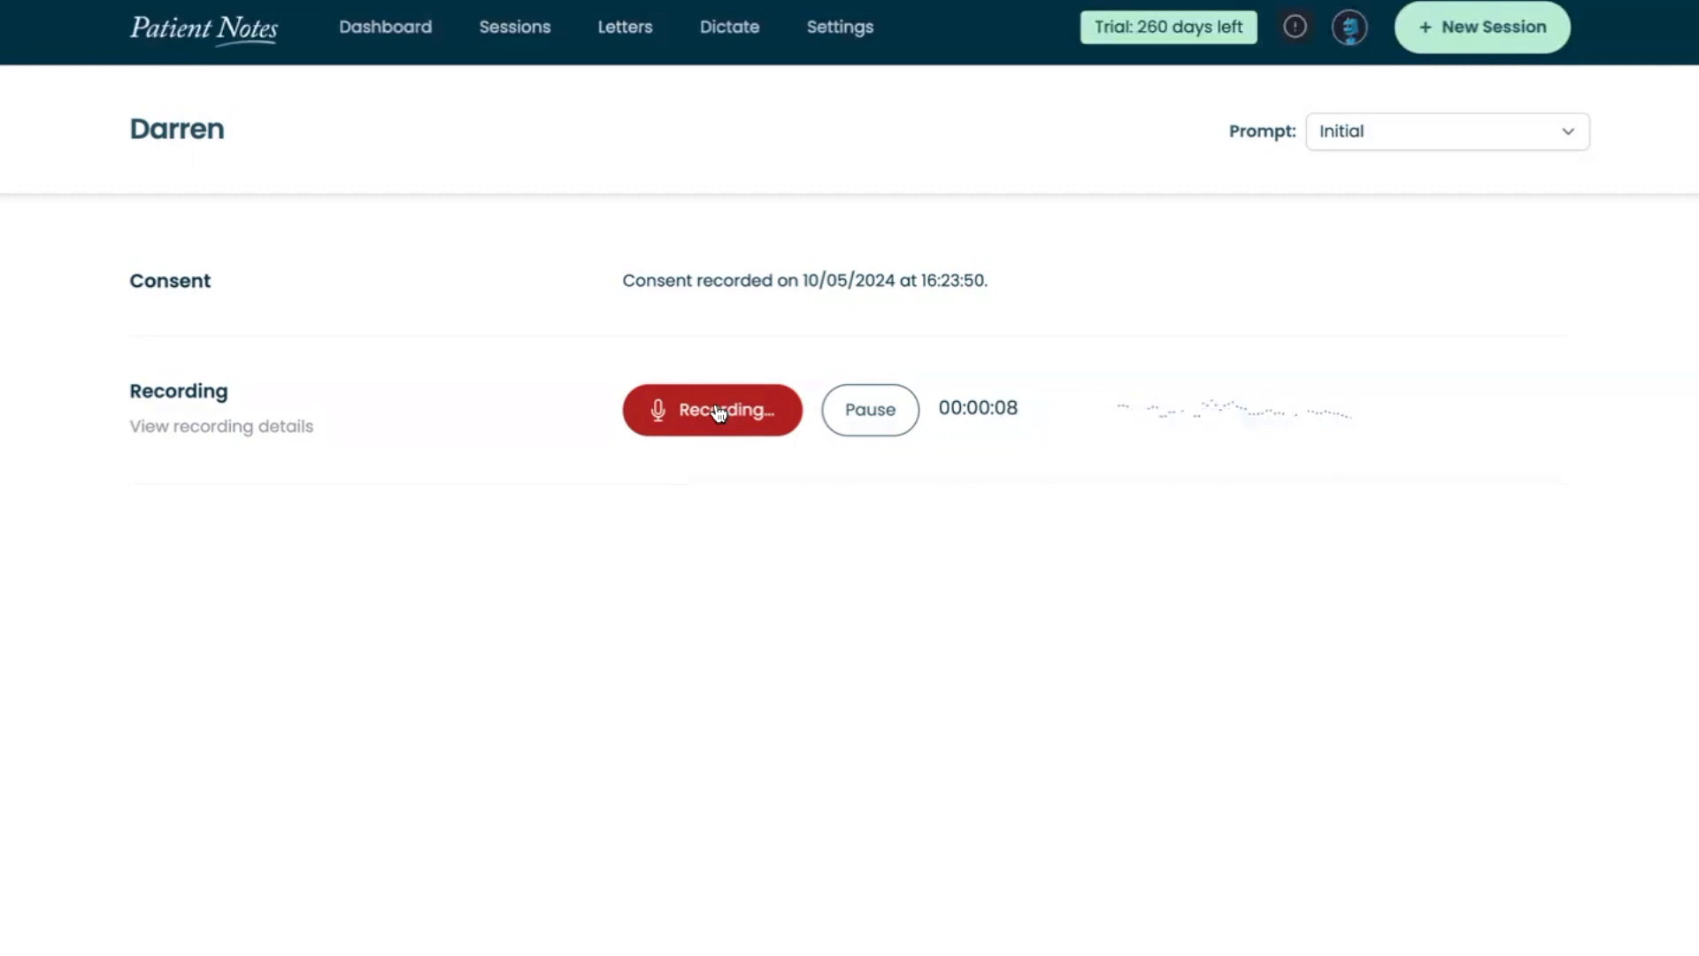
left_click(866, 414)
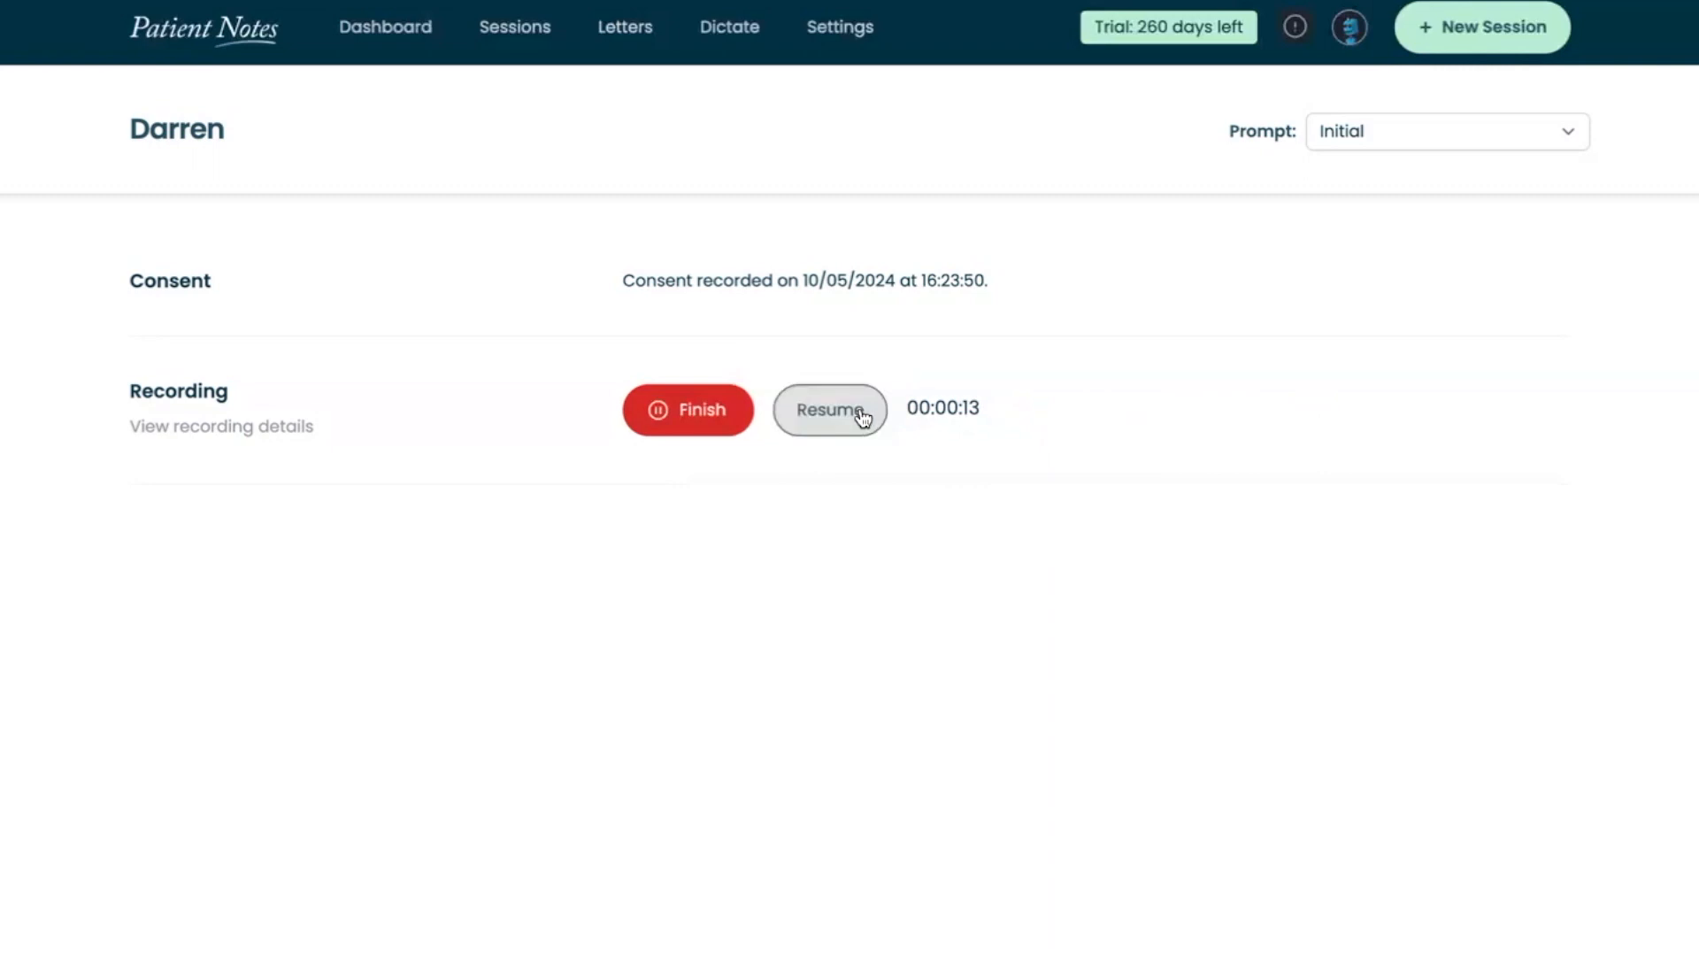
left_click(863, 413)
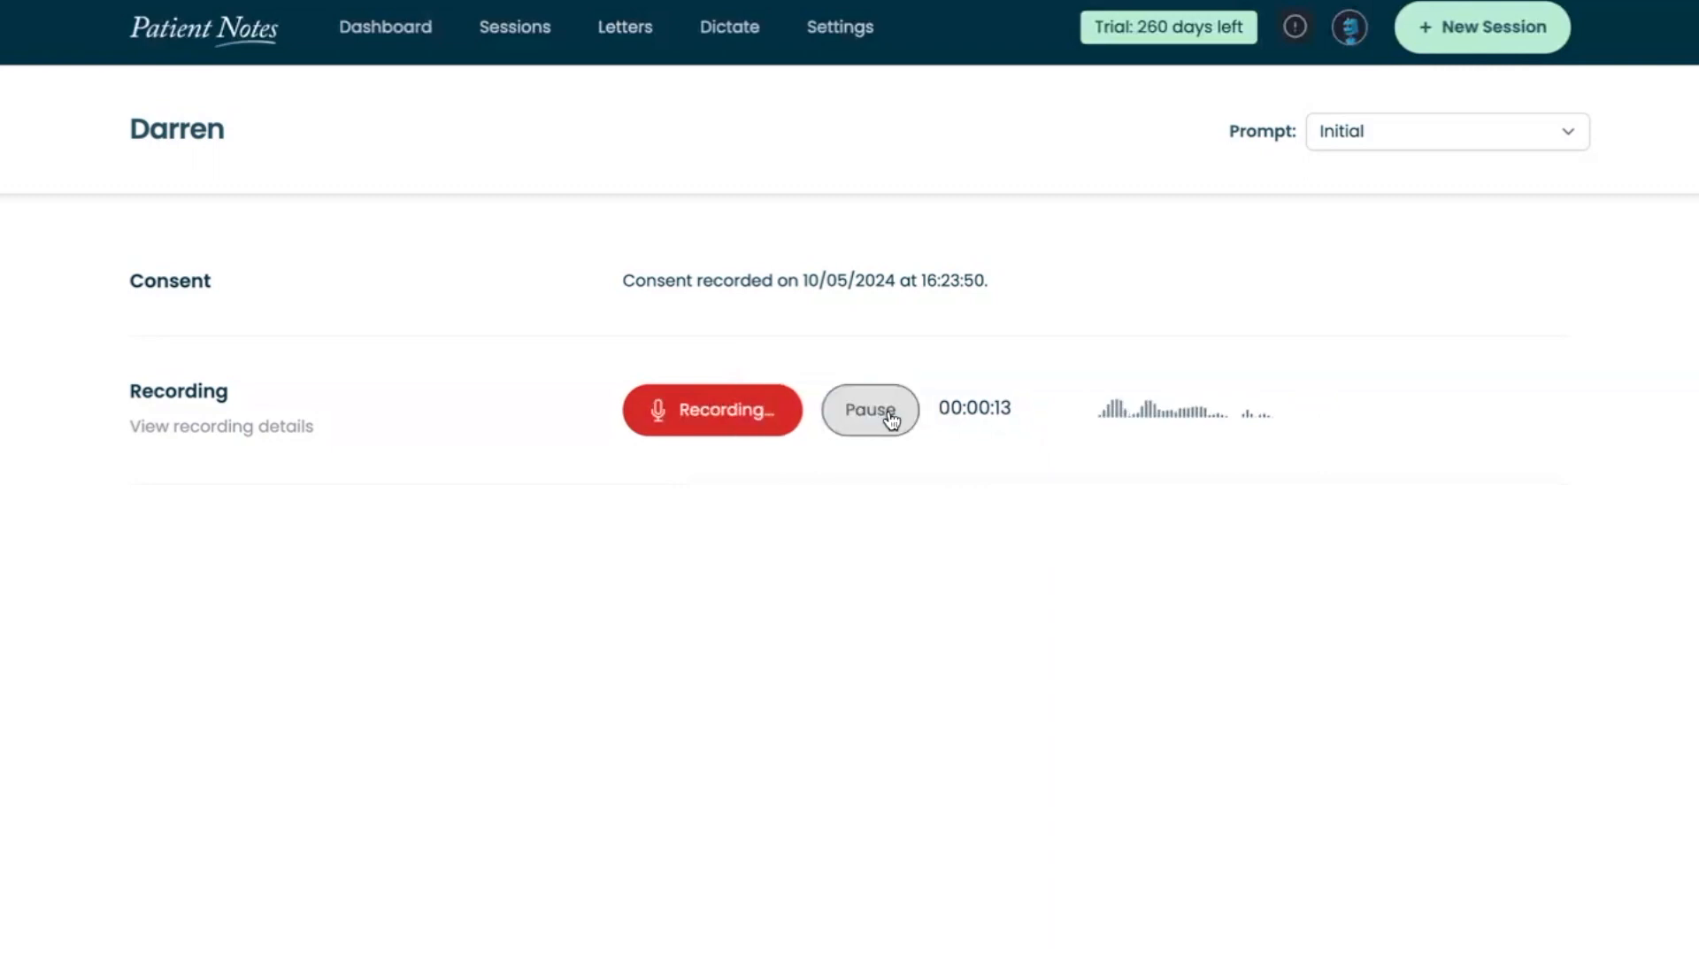
left_click(756, 428)
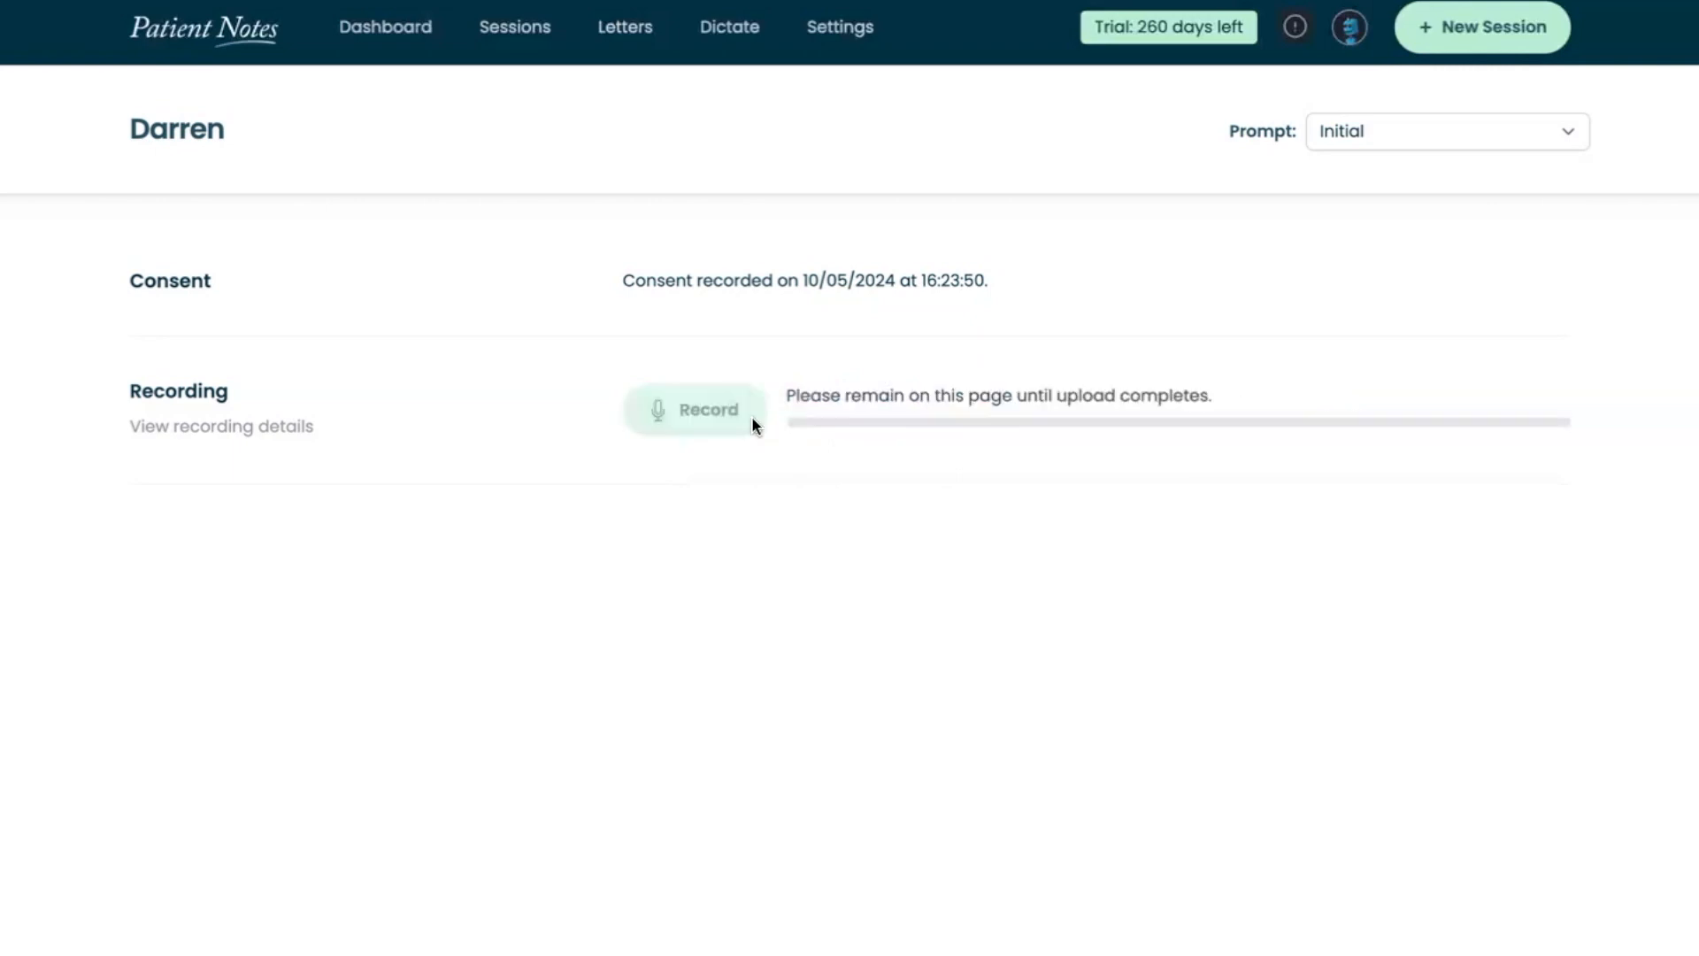
Open the existing neck and arm pain session from the sessions list and read its clinical notes through to the next session goals
left_click(524, 40)
left_click(224, 310)
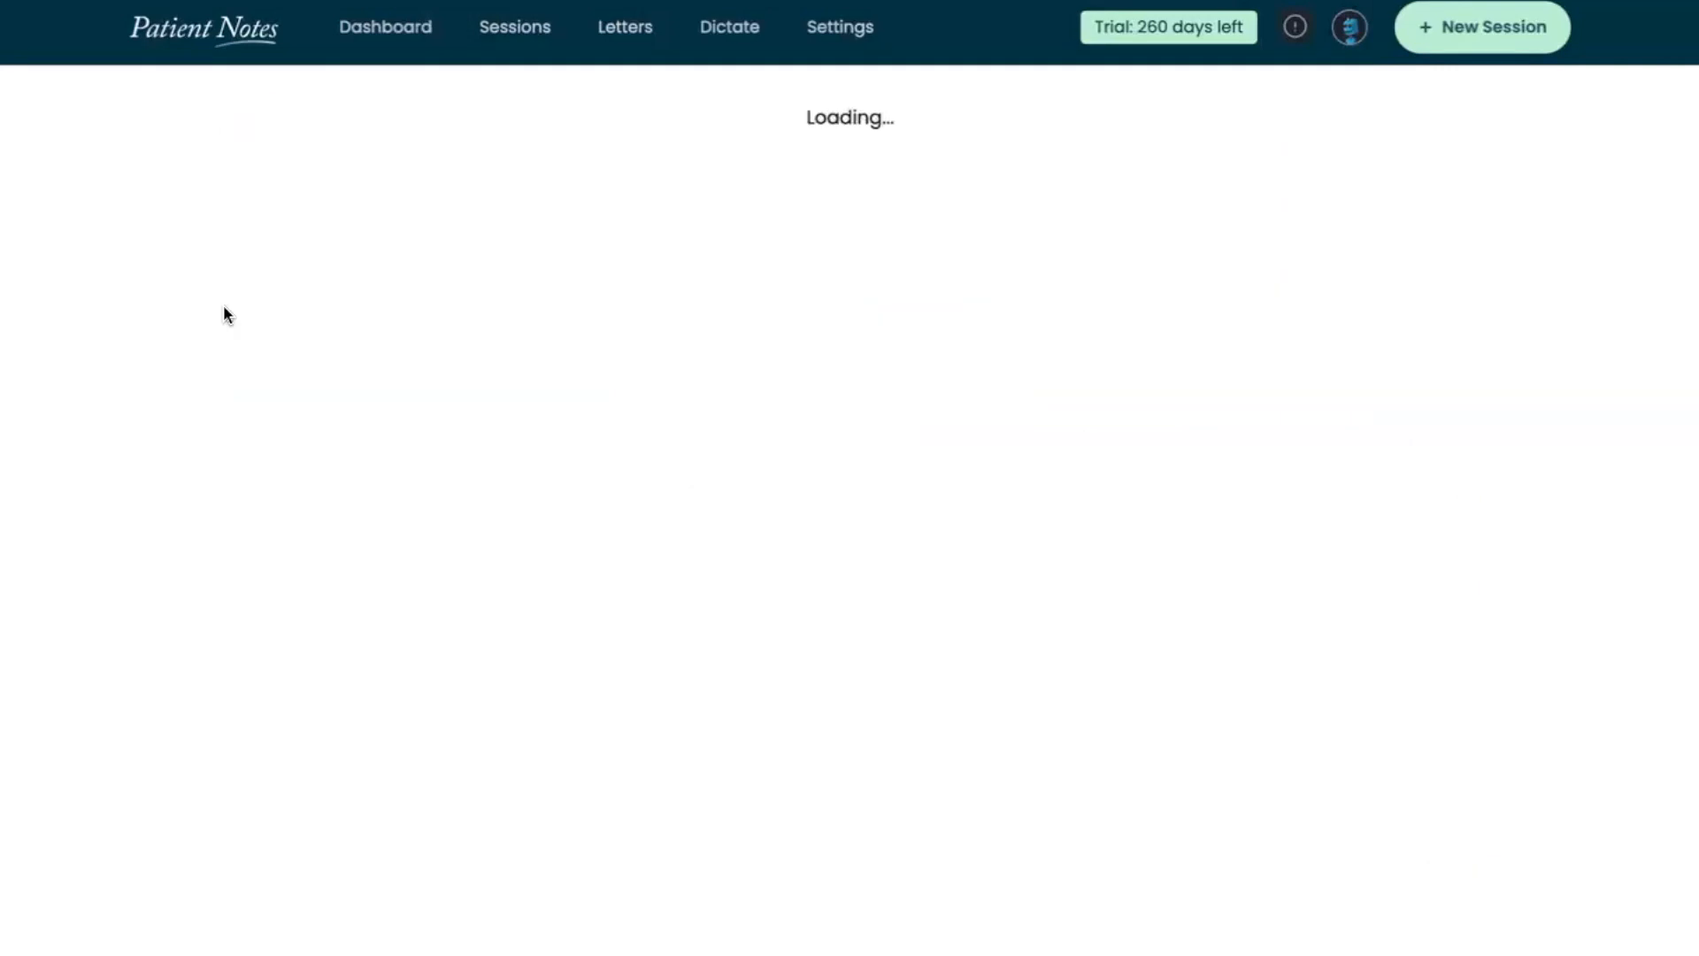
scroll(664, 708, "down", 3)
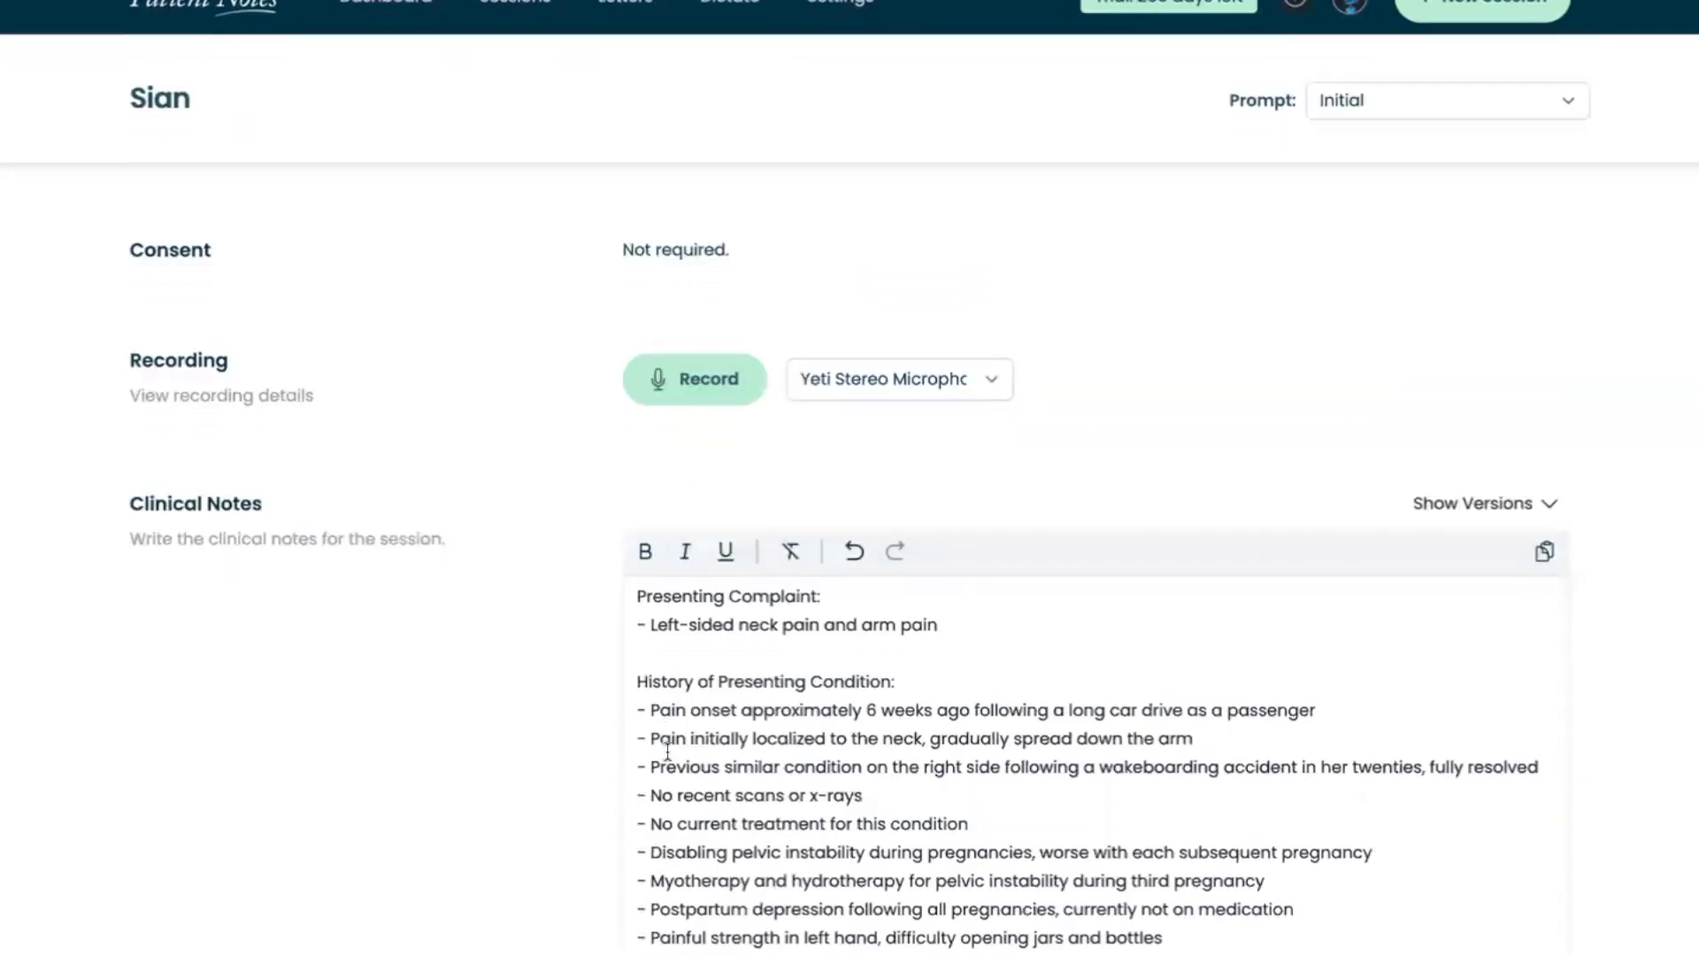
scroll(667, 751, "down", 1)
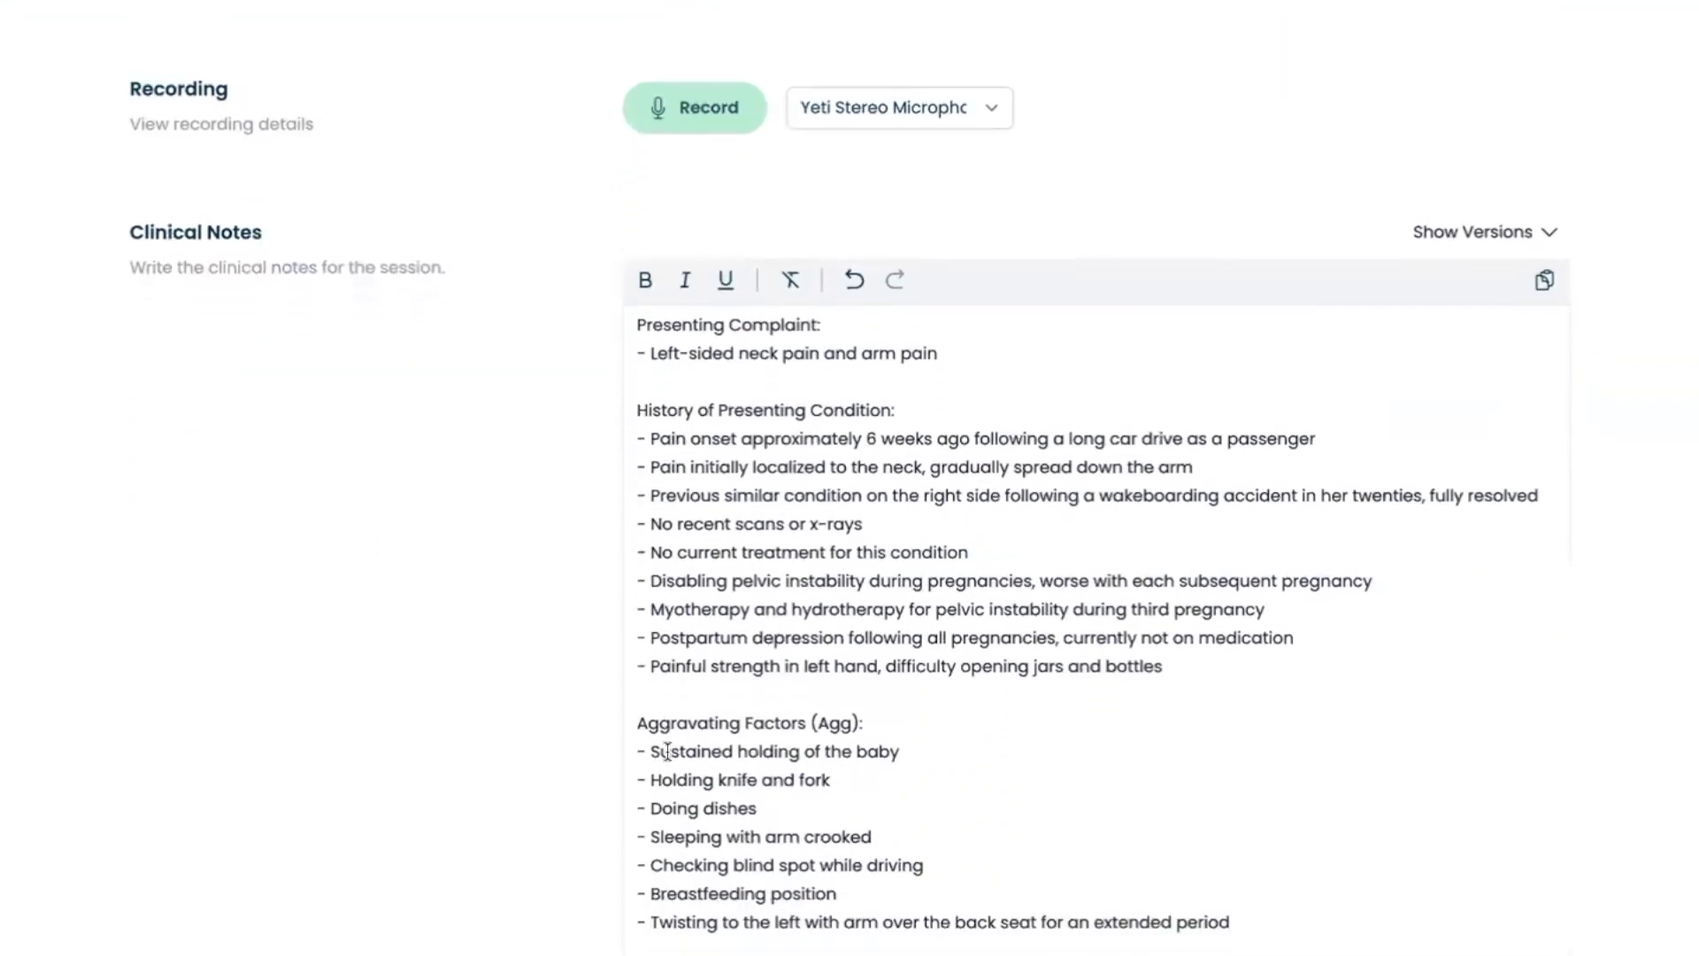
scroll(667, 751, "down", 3)
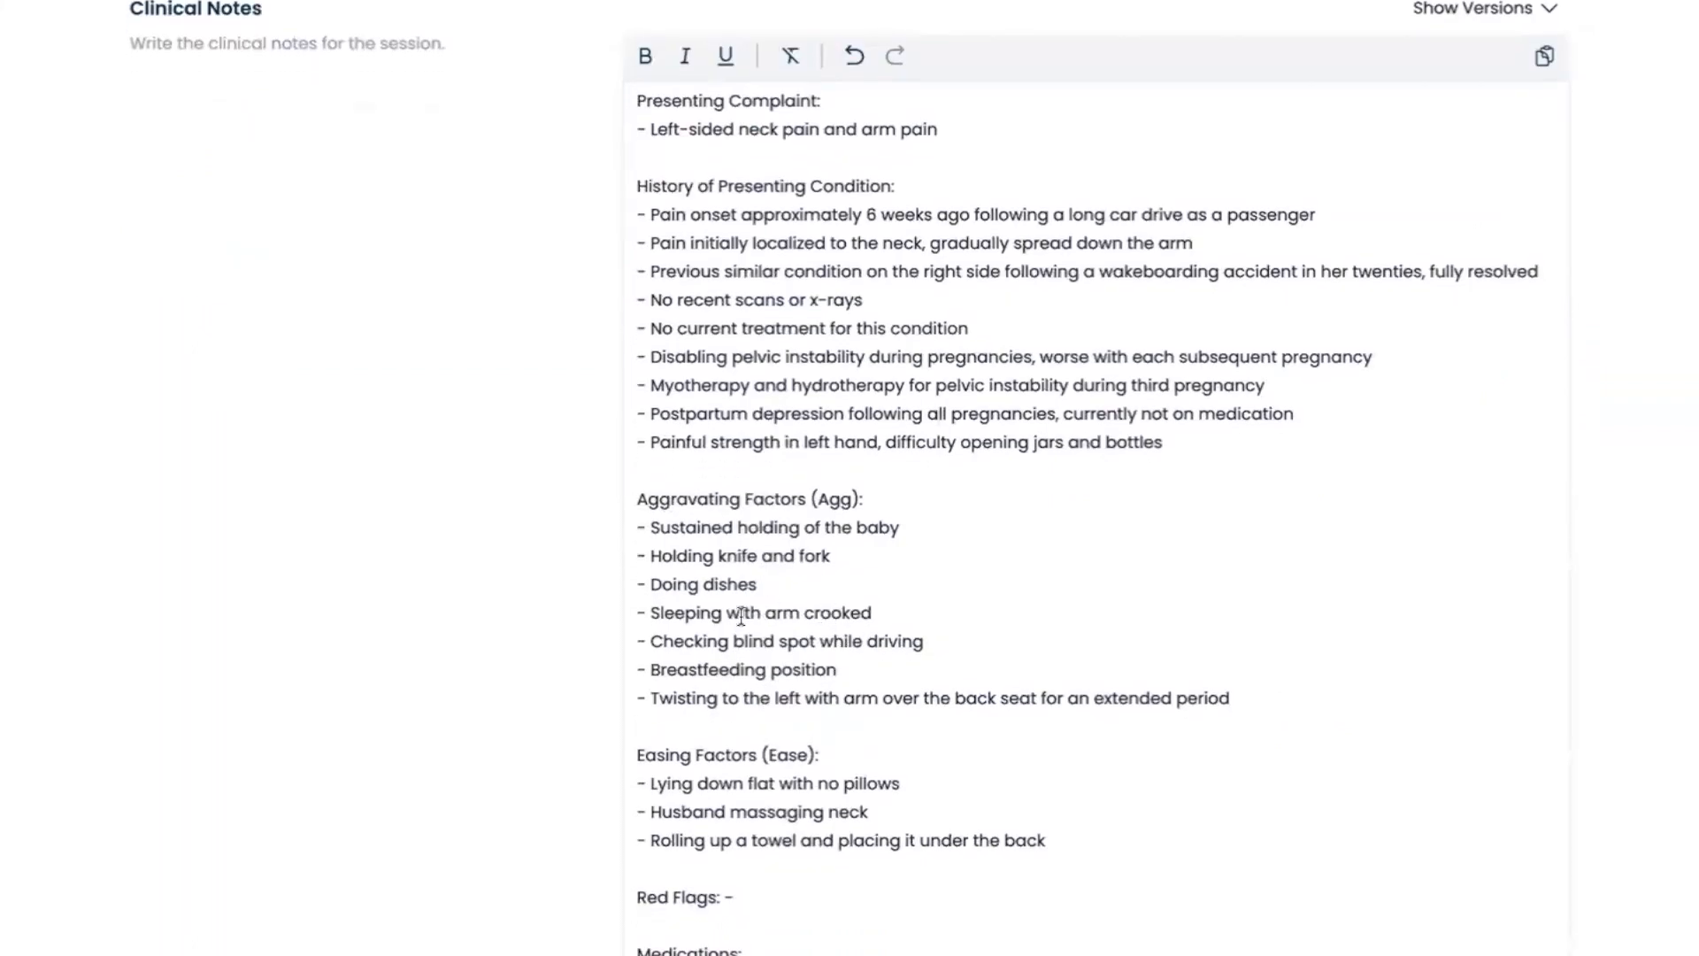
scroll(715, 469, "down", 2)
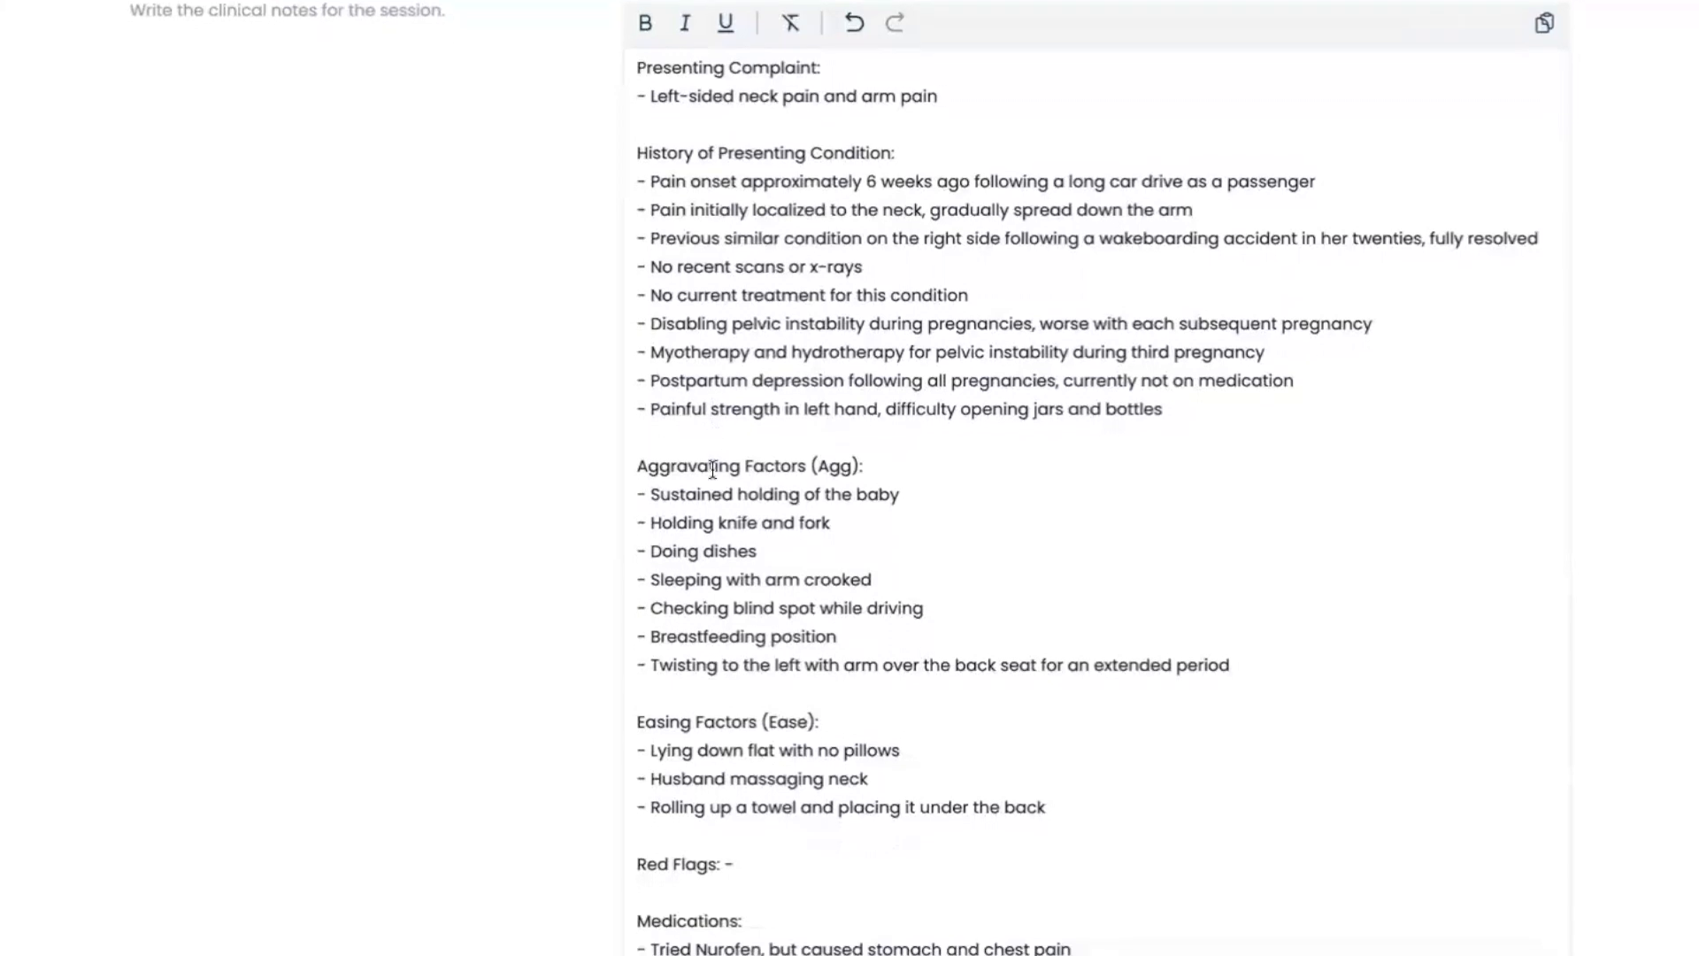
scroll(715, 490, "down", 8)
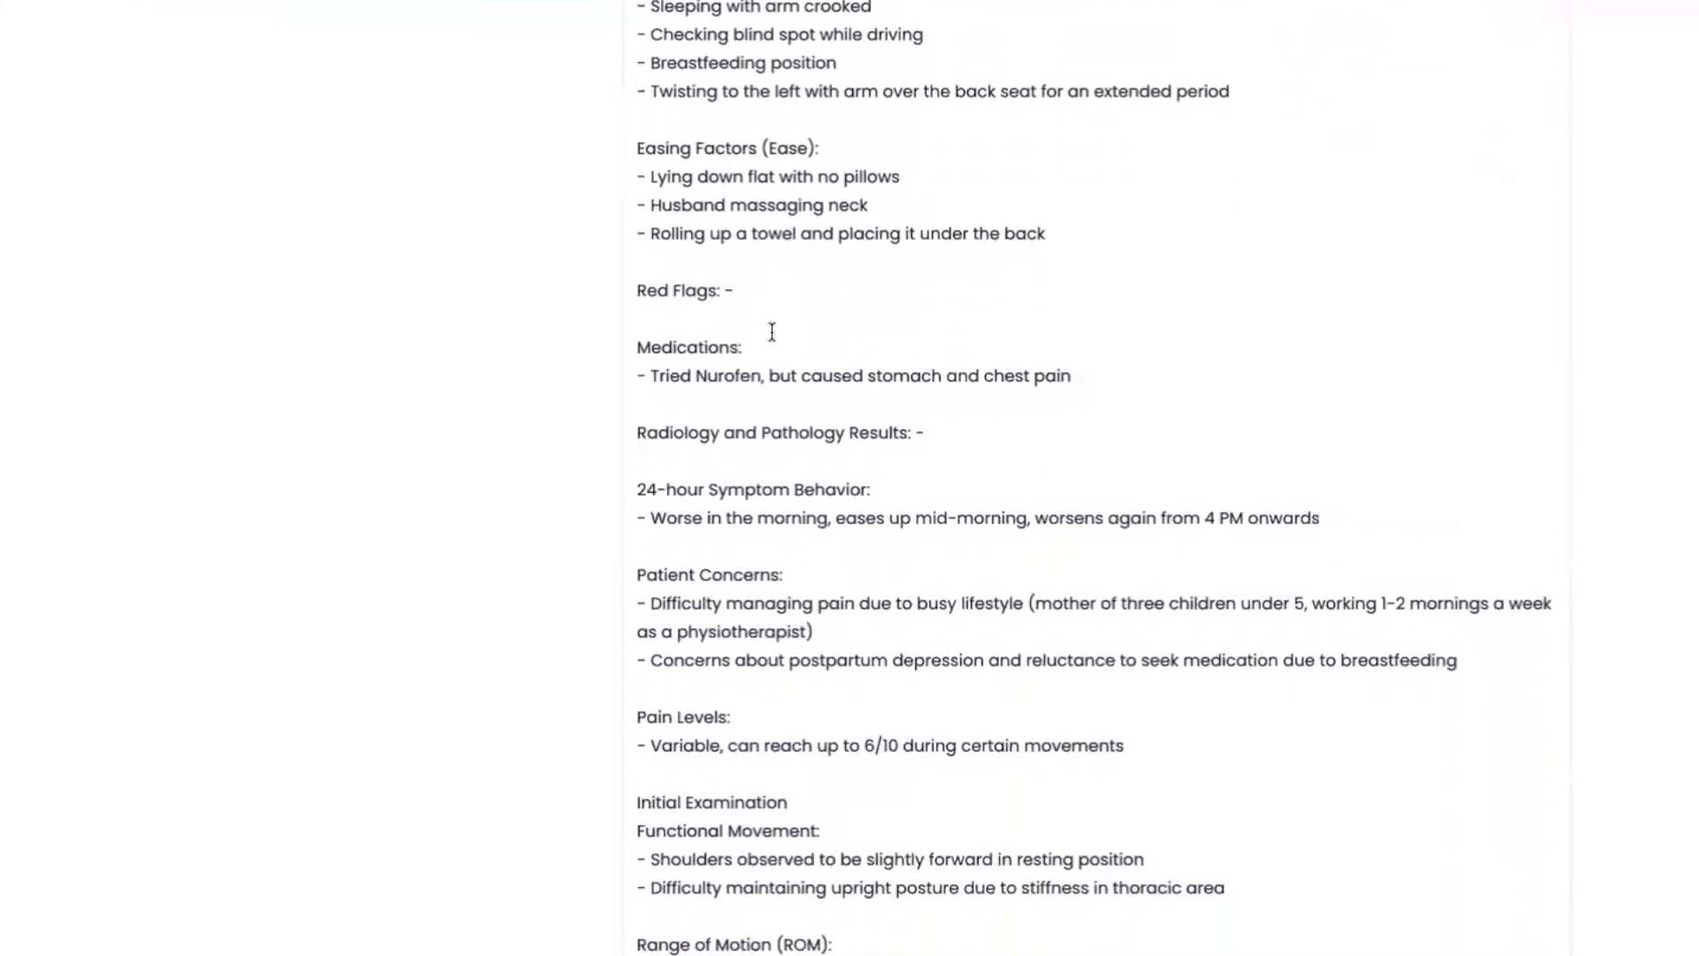
scroll(727, 404, "down", 3)
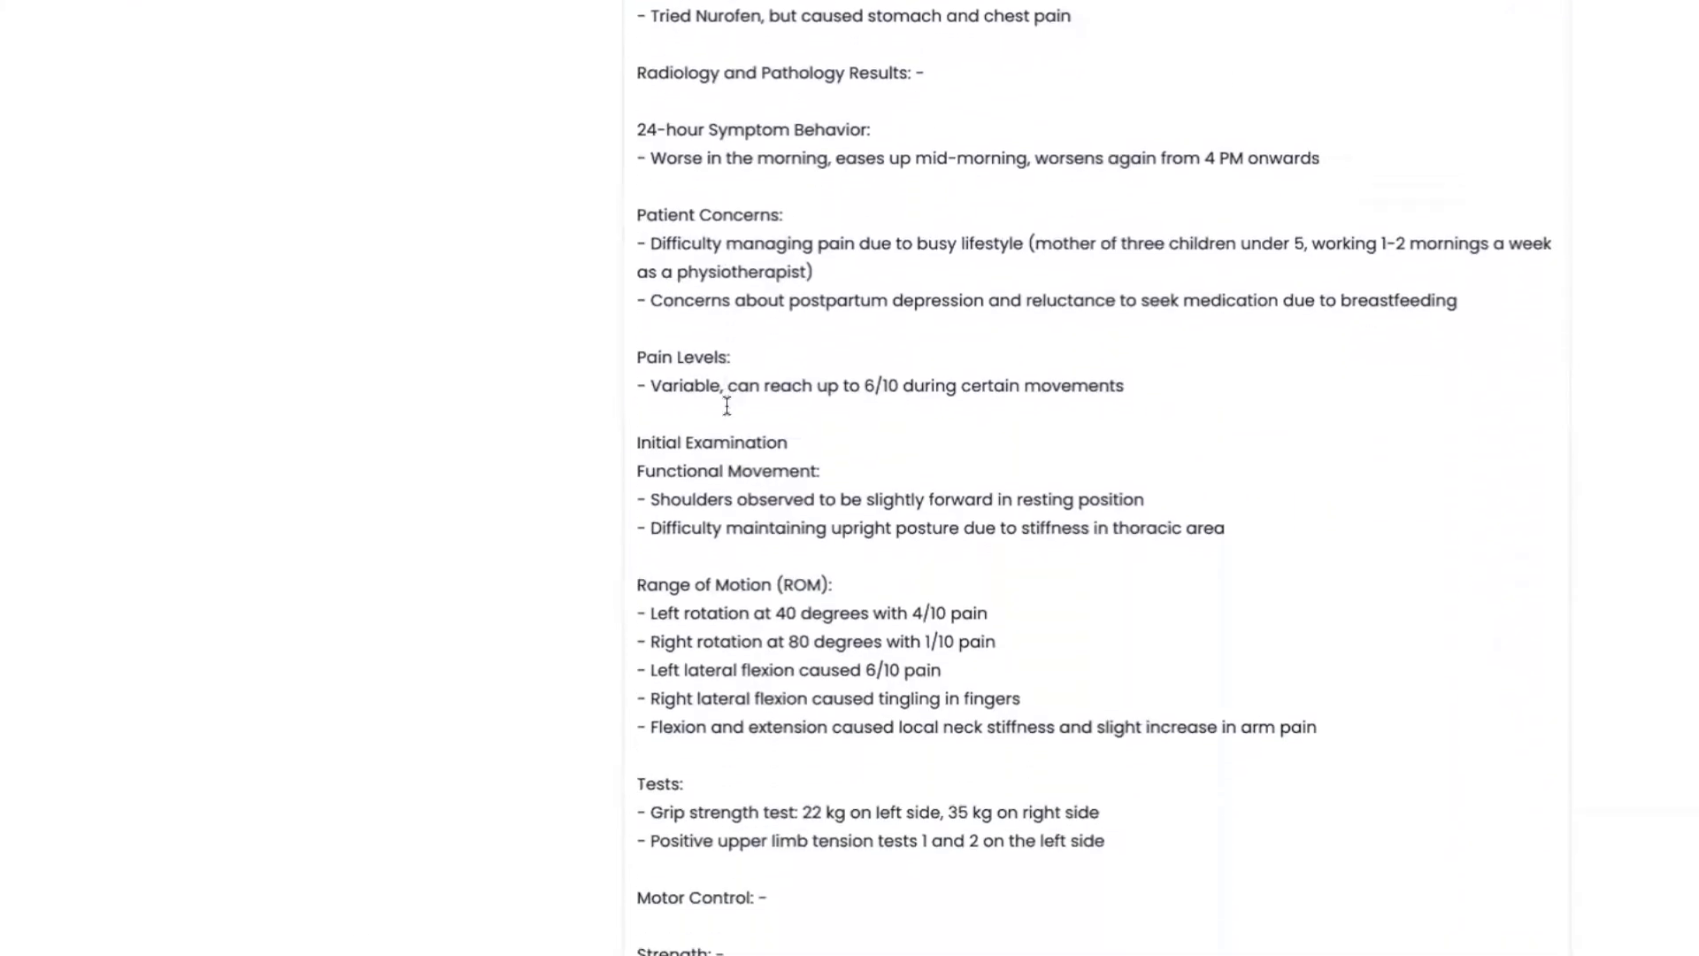
scroll(728, 403, "down", 1)
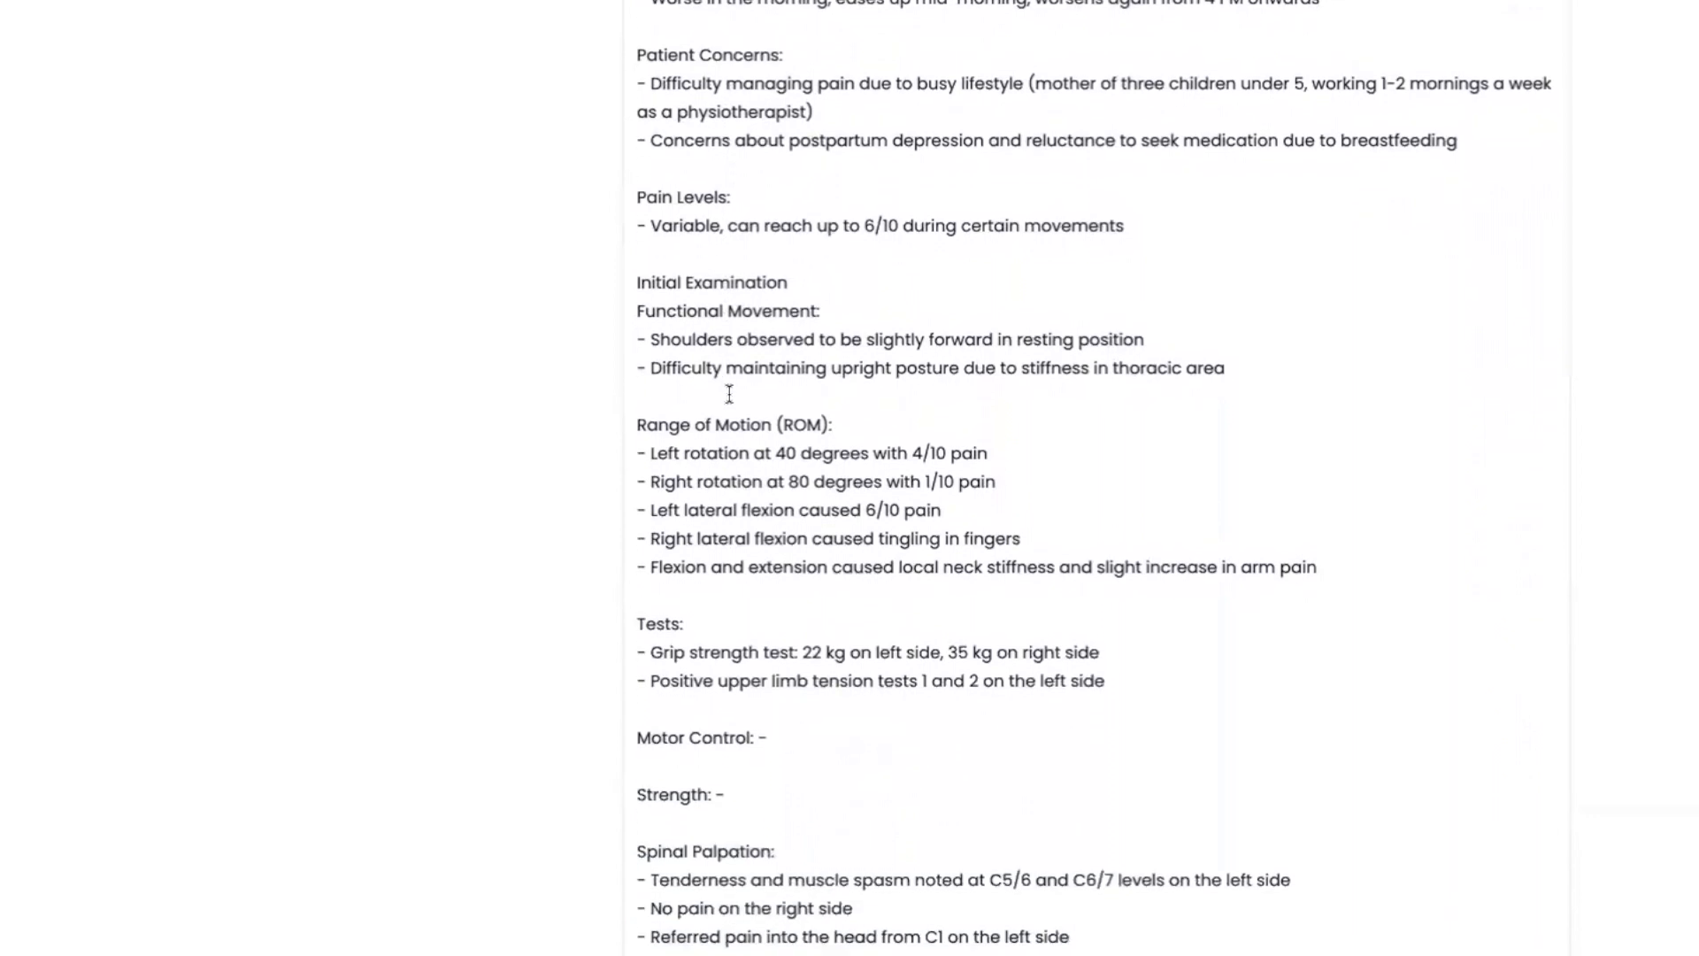
scroll(740, 399, "down", 5)
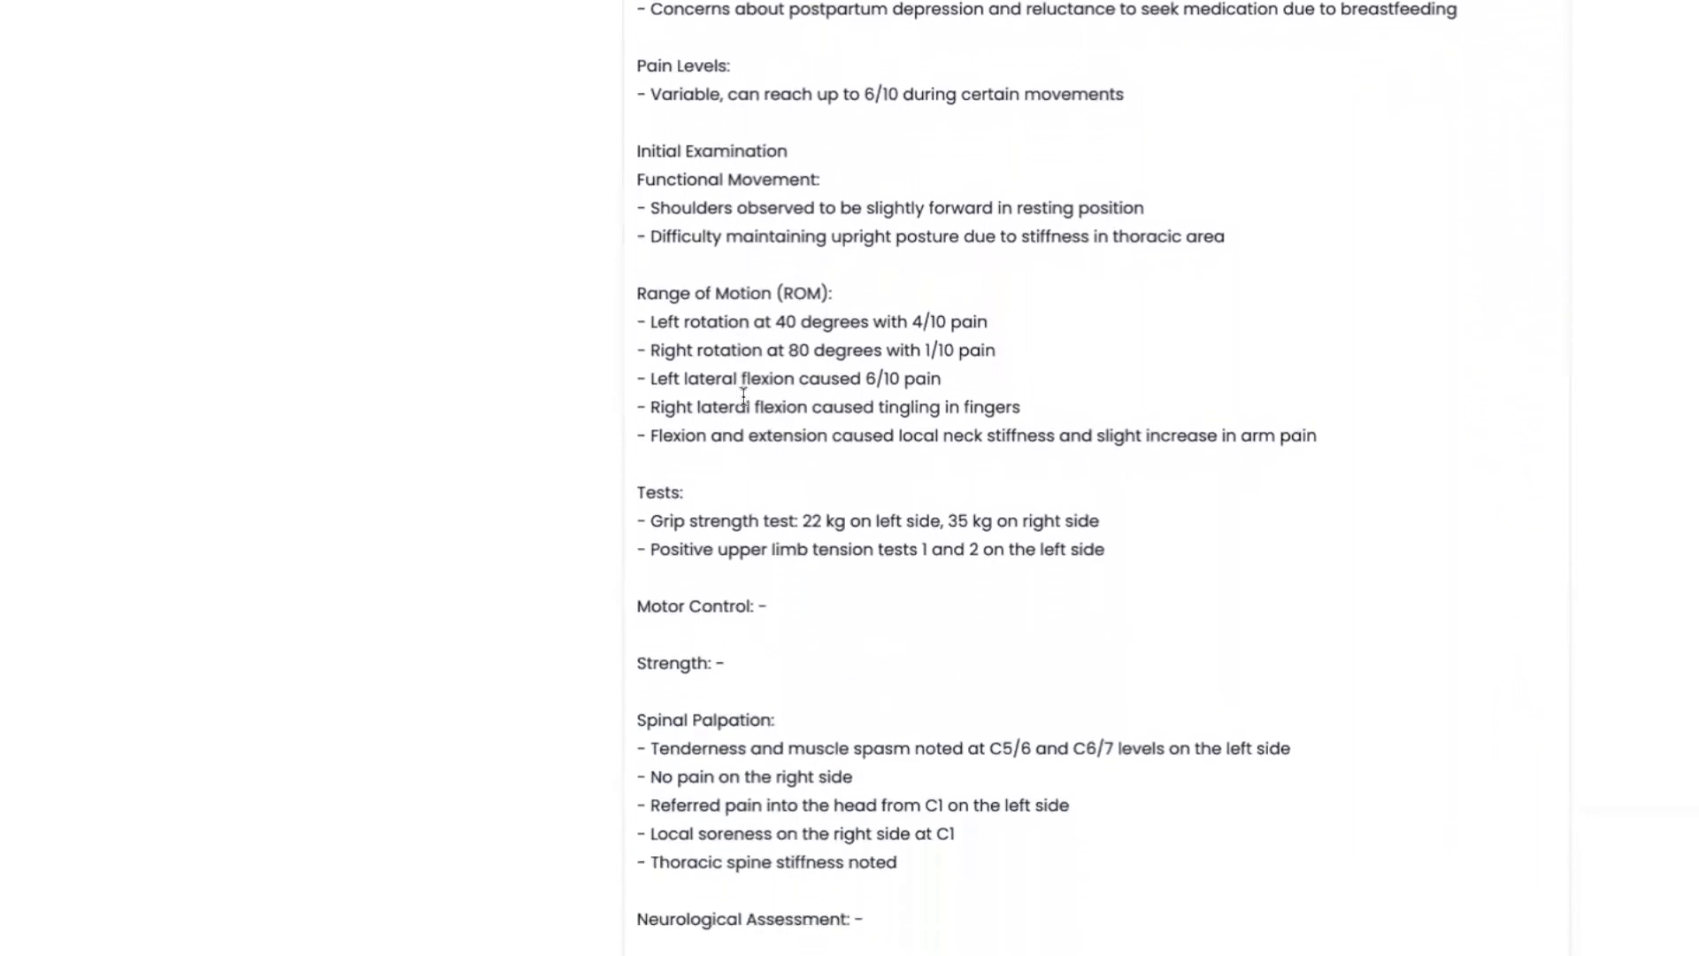
scroll(743, 396, "down", 13)
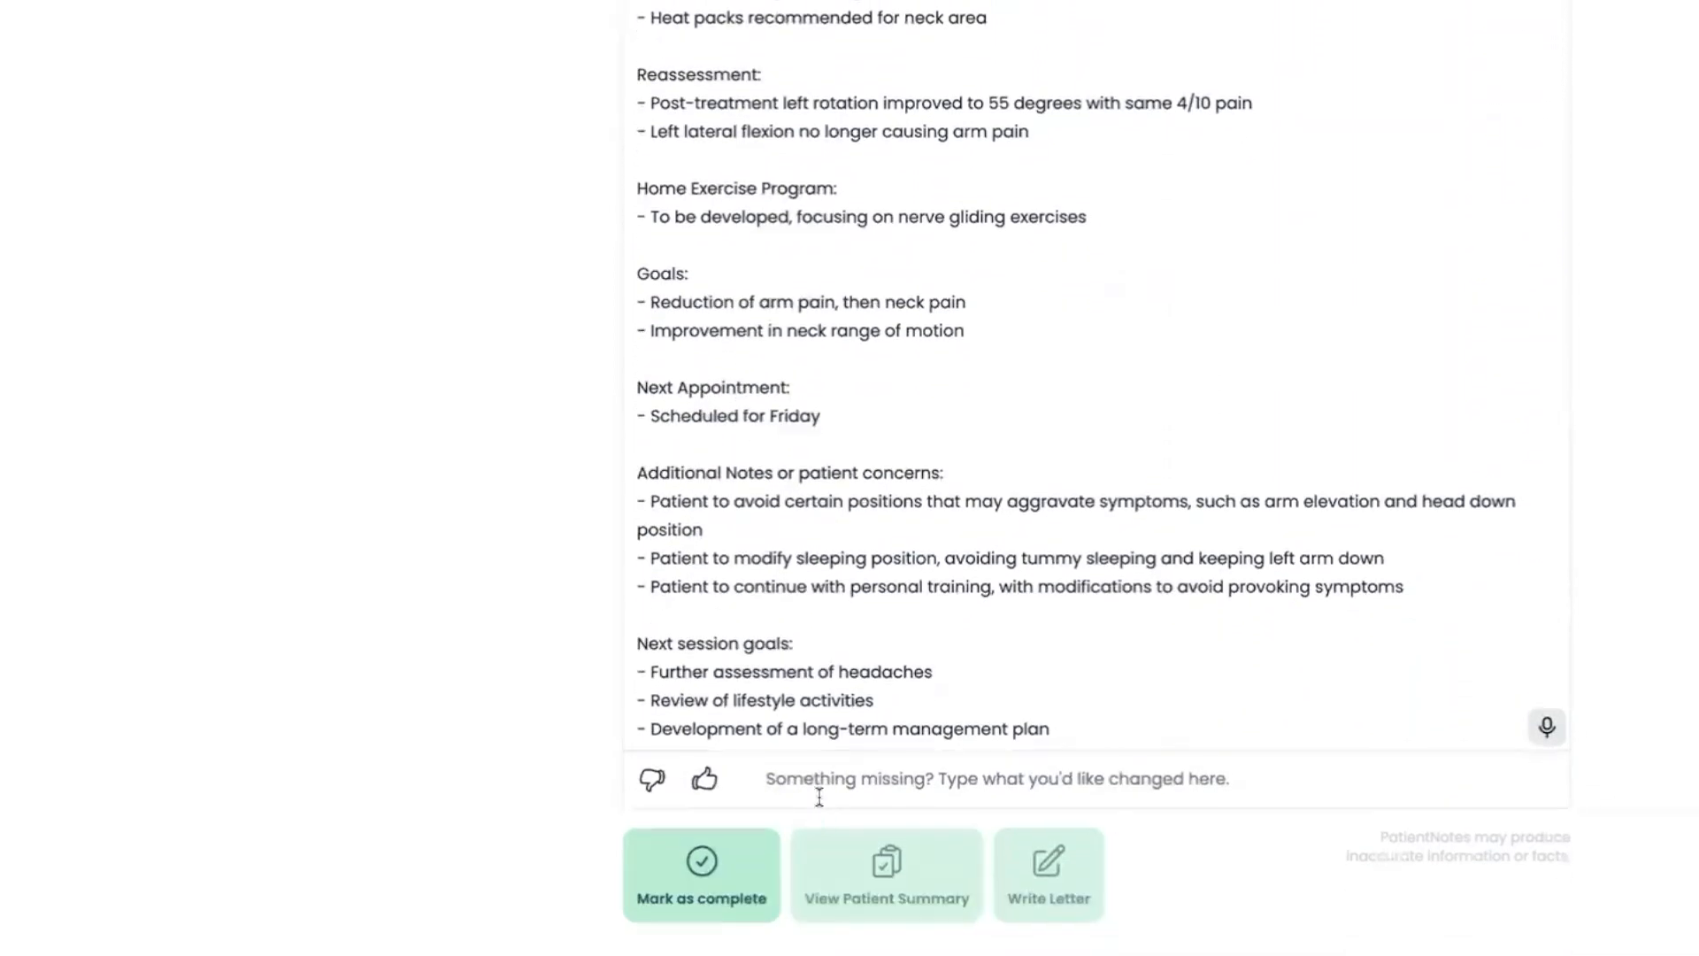
Give negative feedback of type Other reading "Please refer to patient by name", notify PatientNotes Support and generate a new draft
left_click(652, 779)
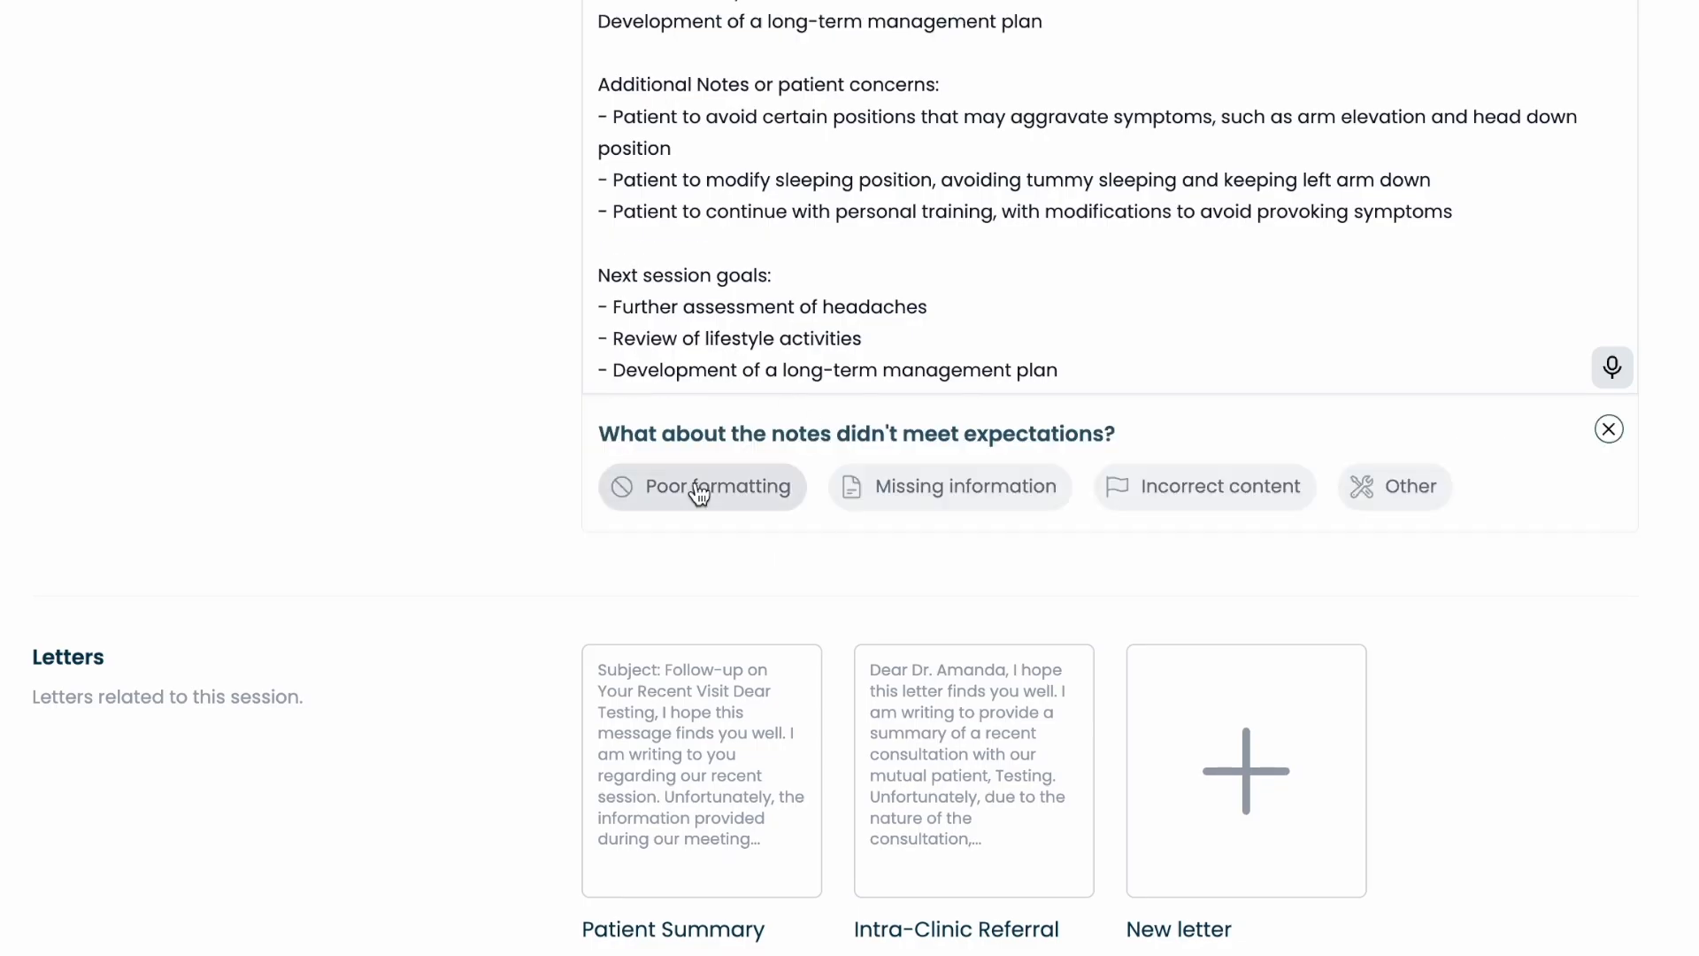
left_click(1354, 496)
left_click(672, 383)
type("Please refer to patient by name")
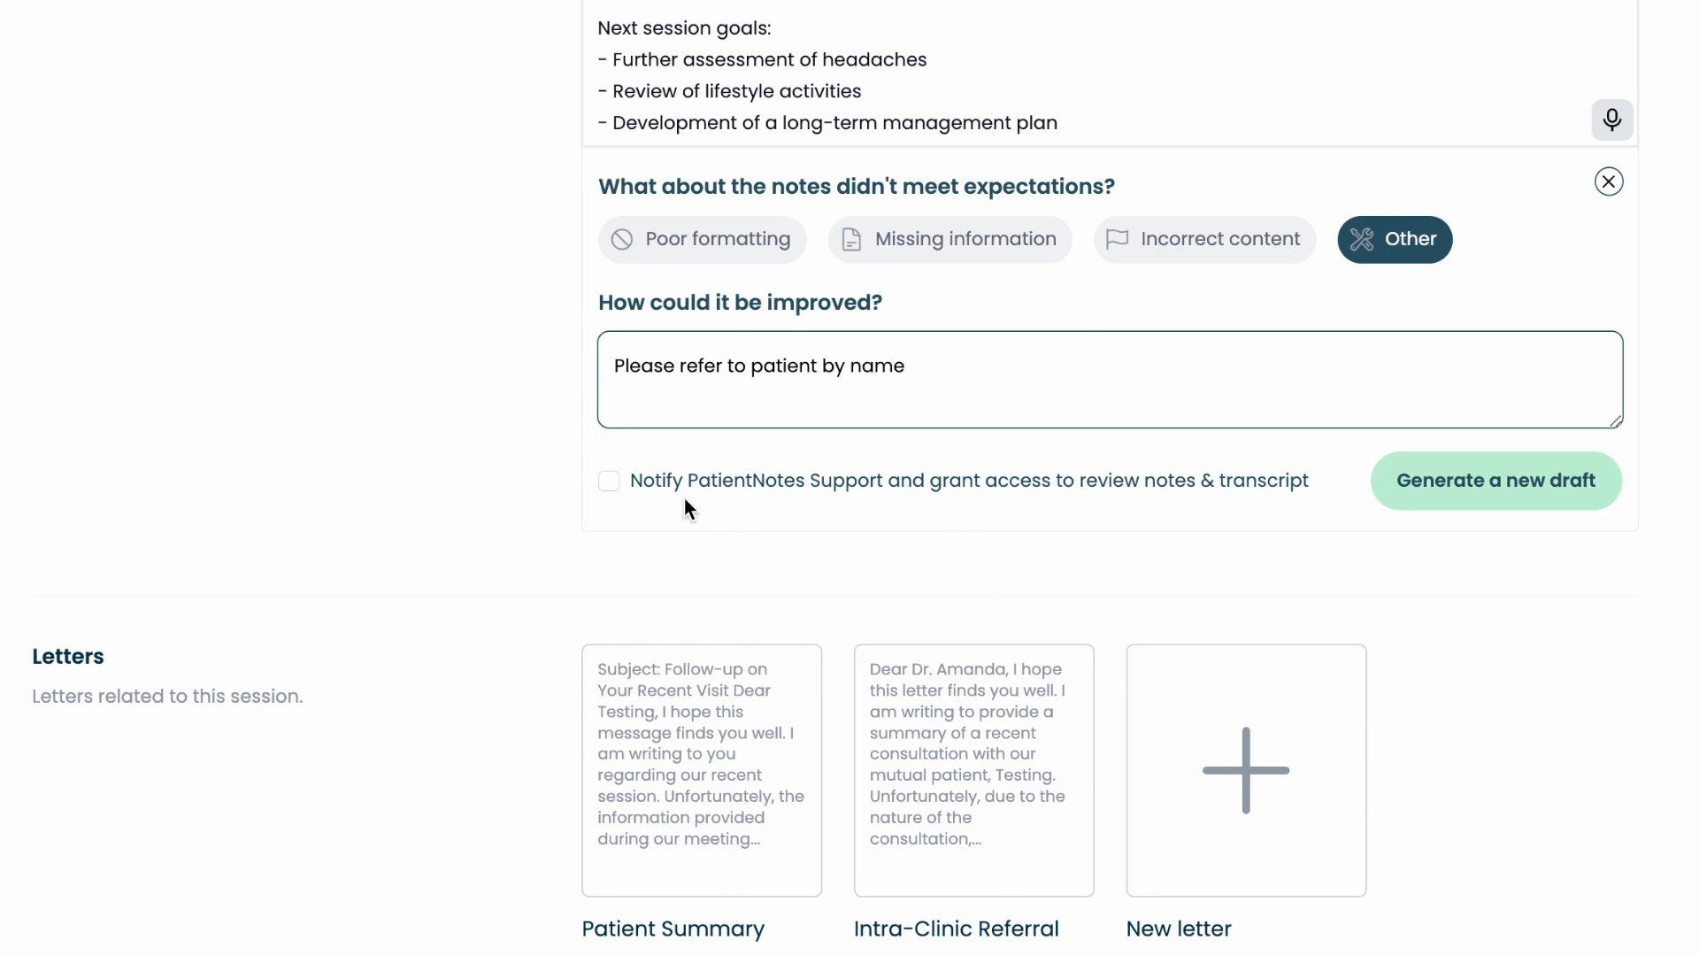
left_click(611, 479)
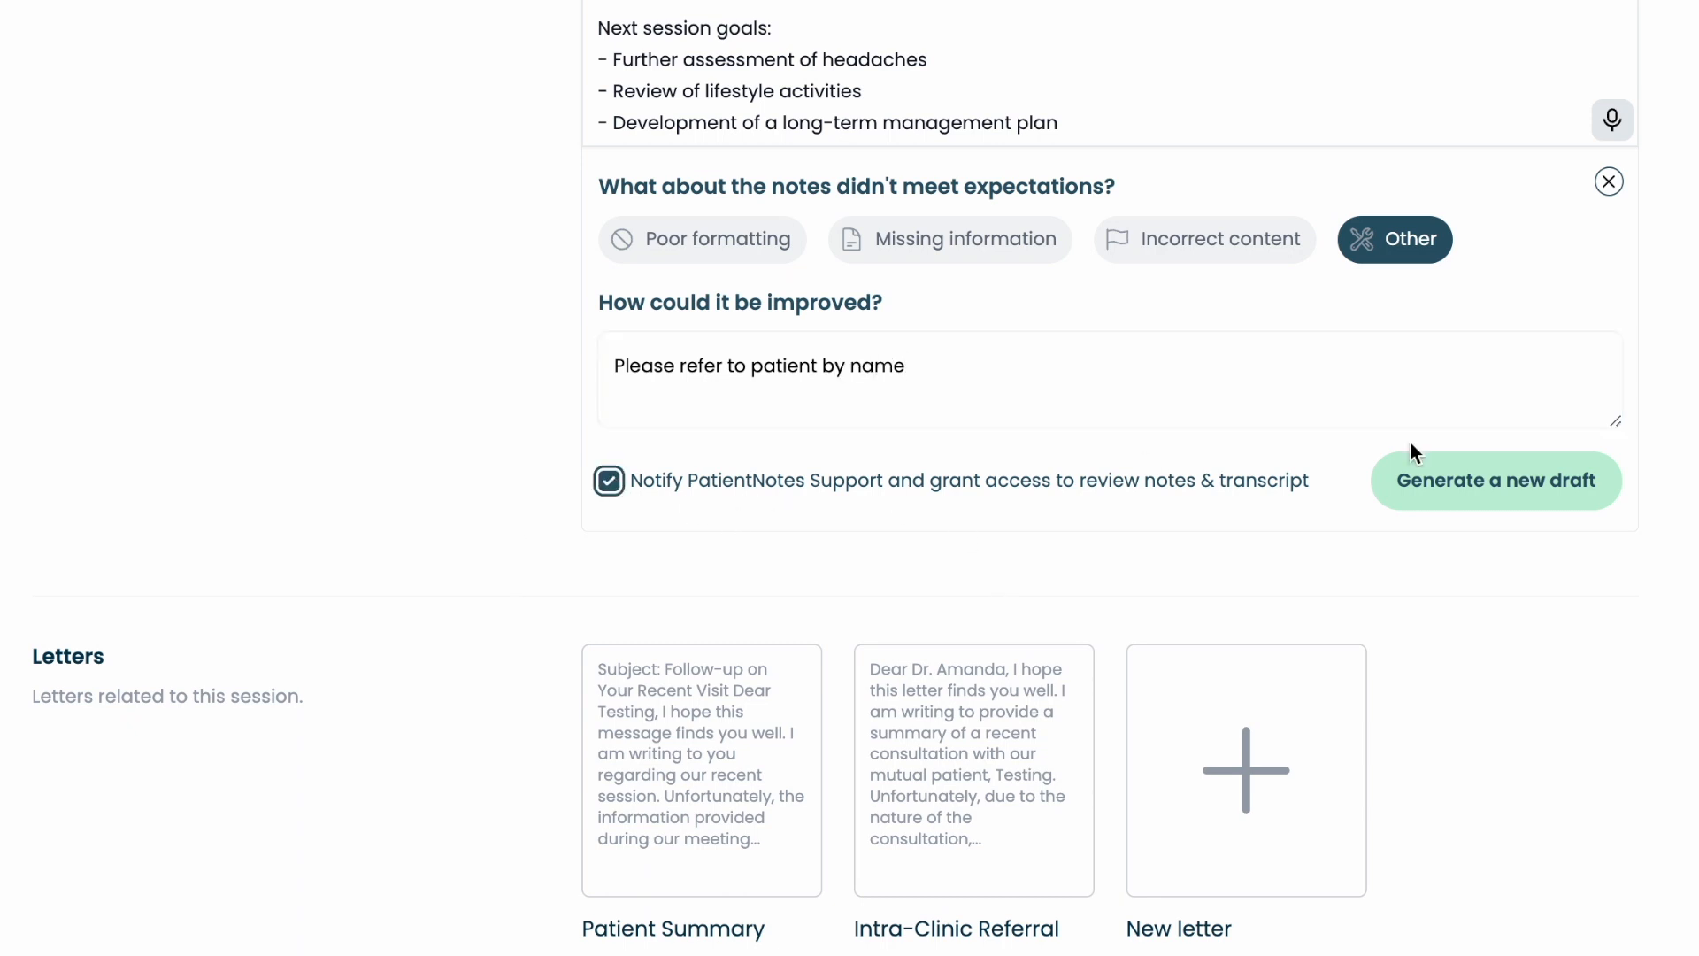
left_click(1545, 489)
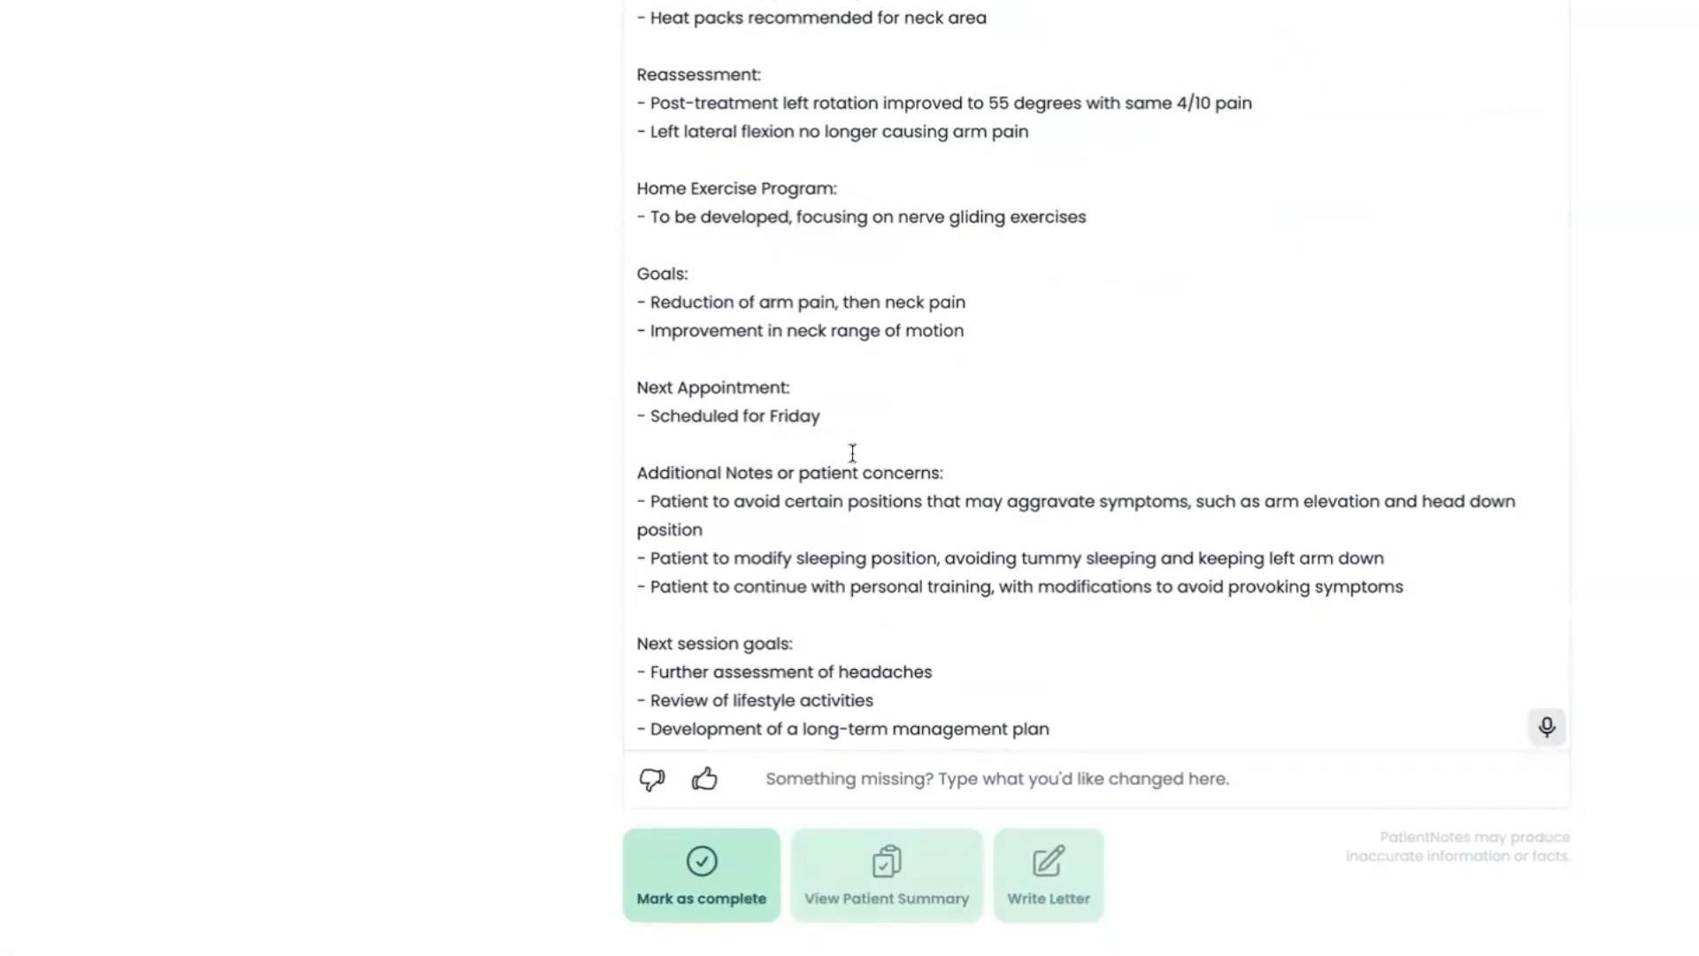
Replace the Next Appointment section with dictated text about attaining an MRI and deciding whether conservative or interventional procedures will be undertaken
left_click_drag(637, 445, 622, 394)
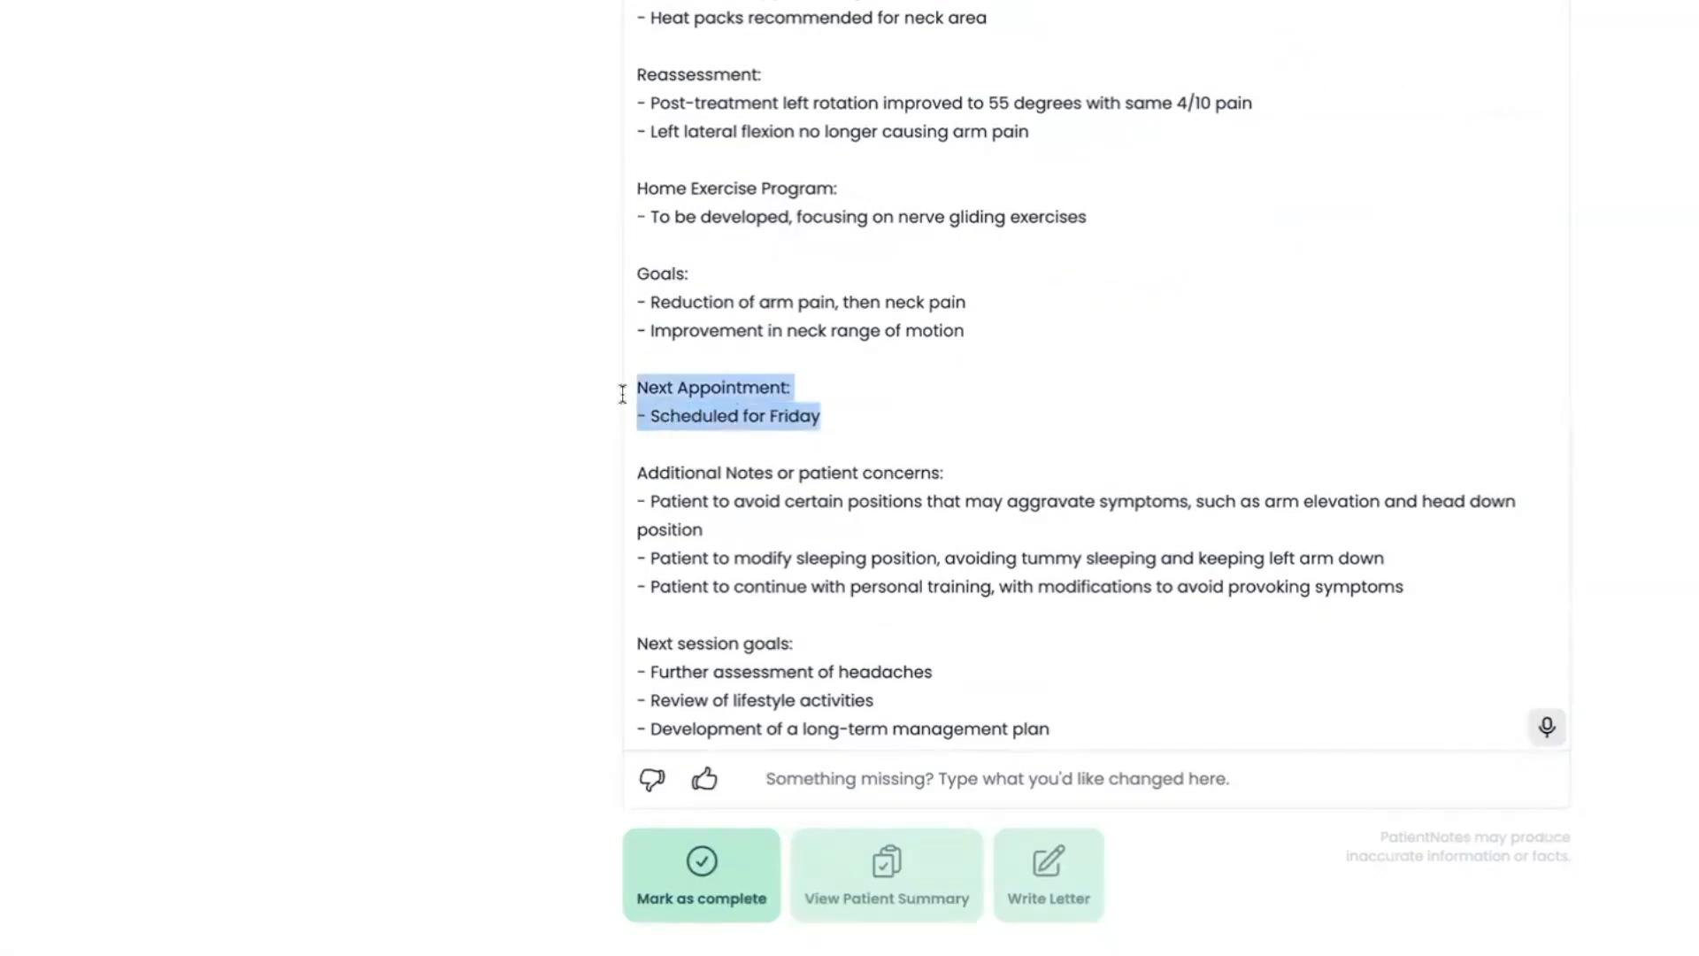
key("BackSpace")
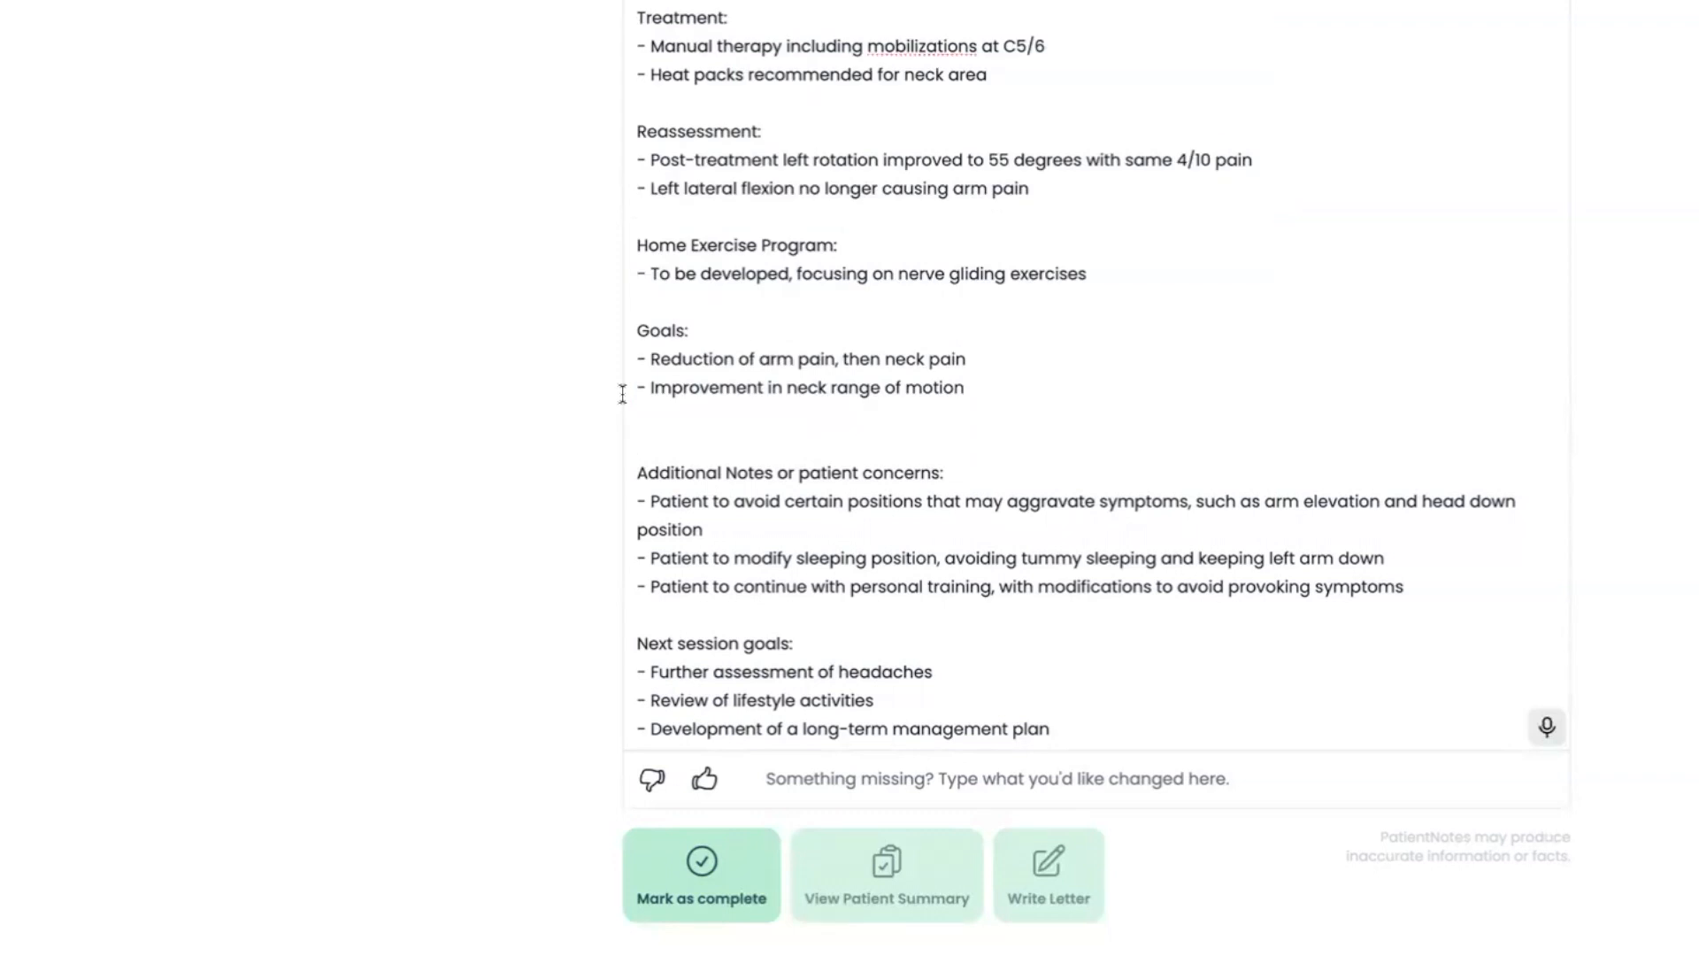
key("Return")
key("Return")
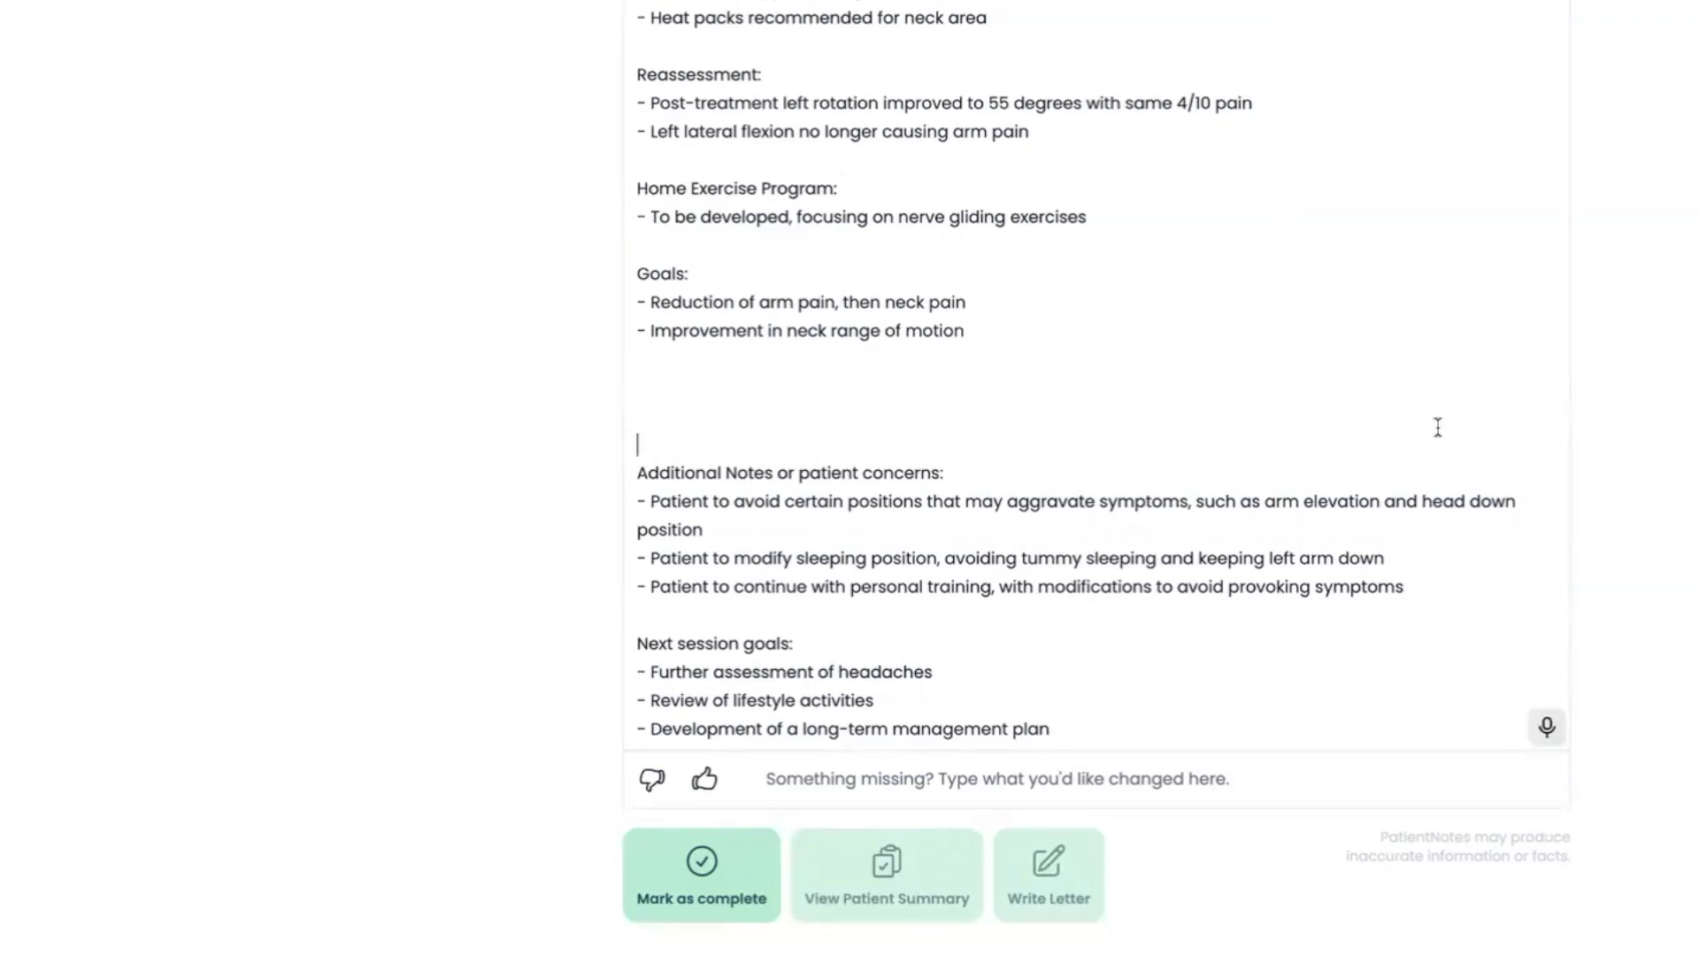
left_click(1543, 727)
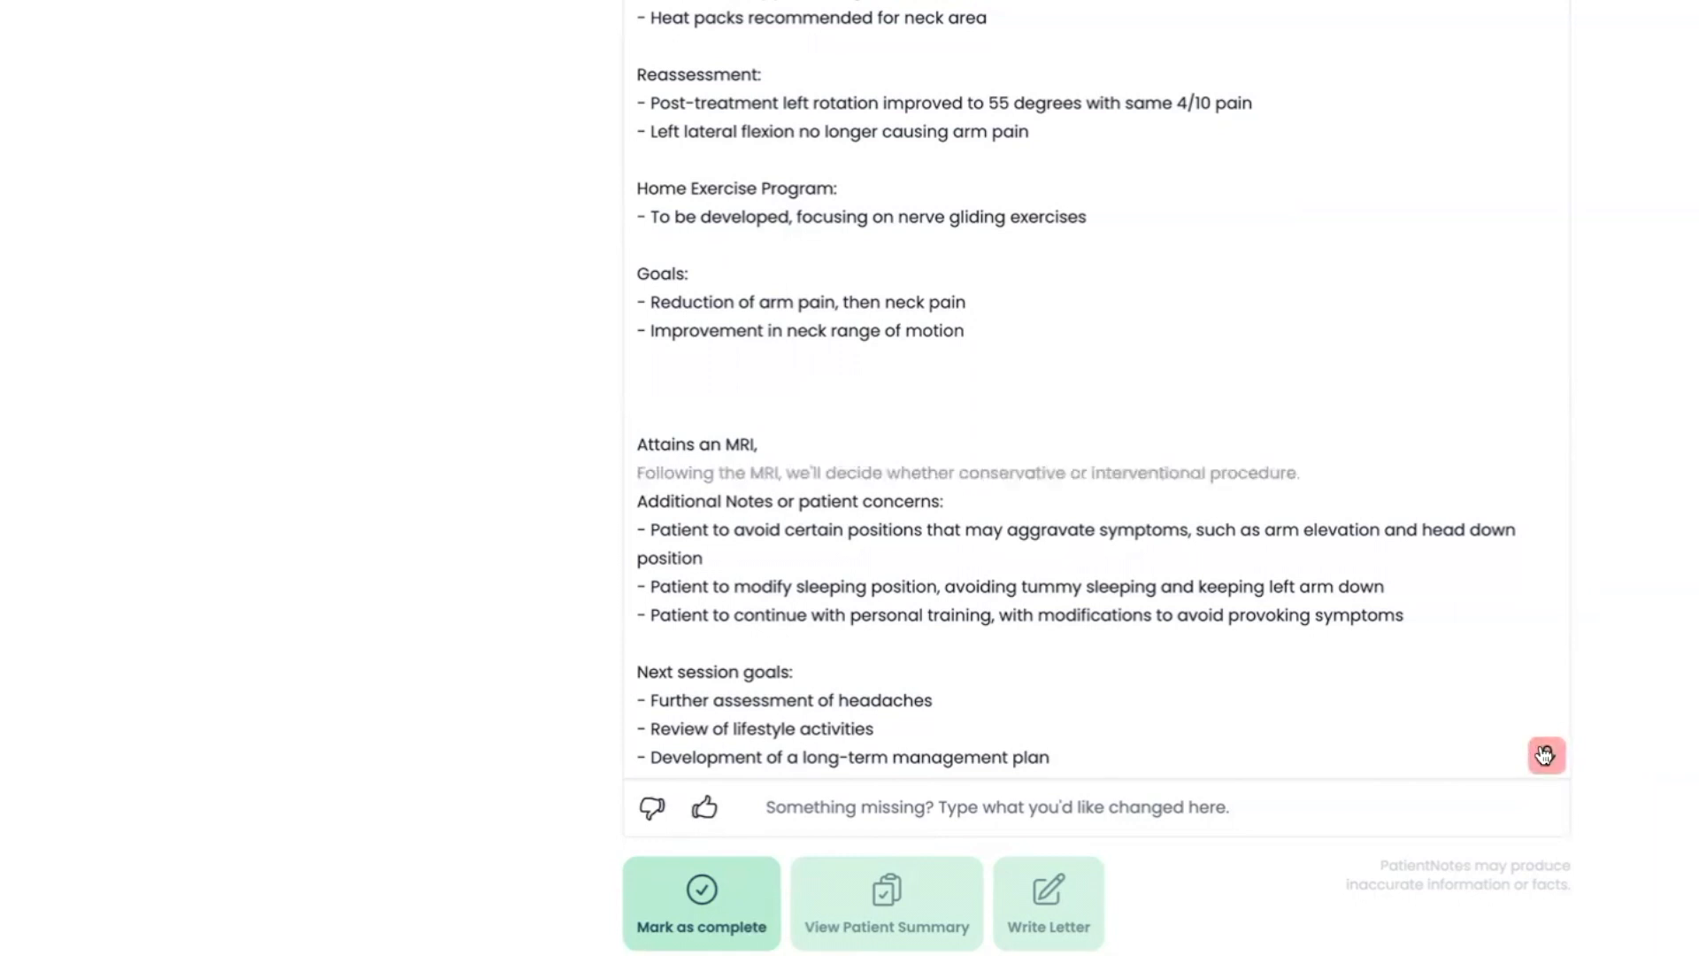
left_click(1545, 755)
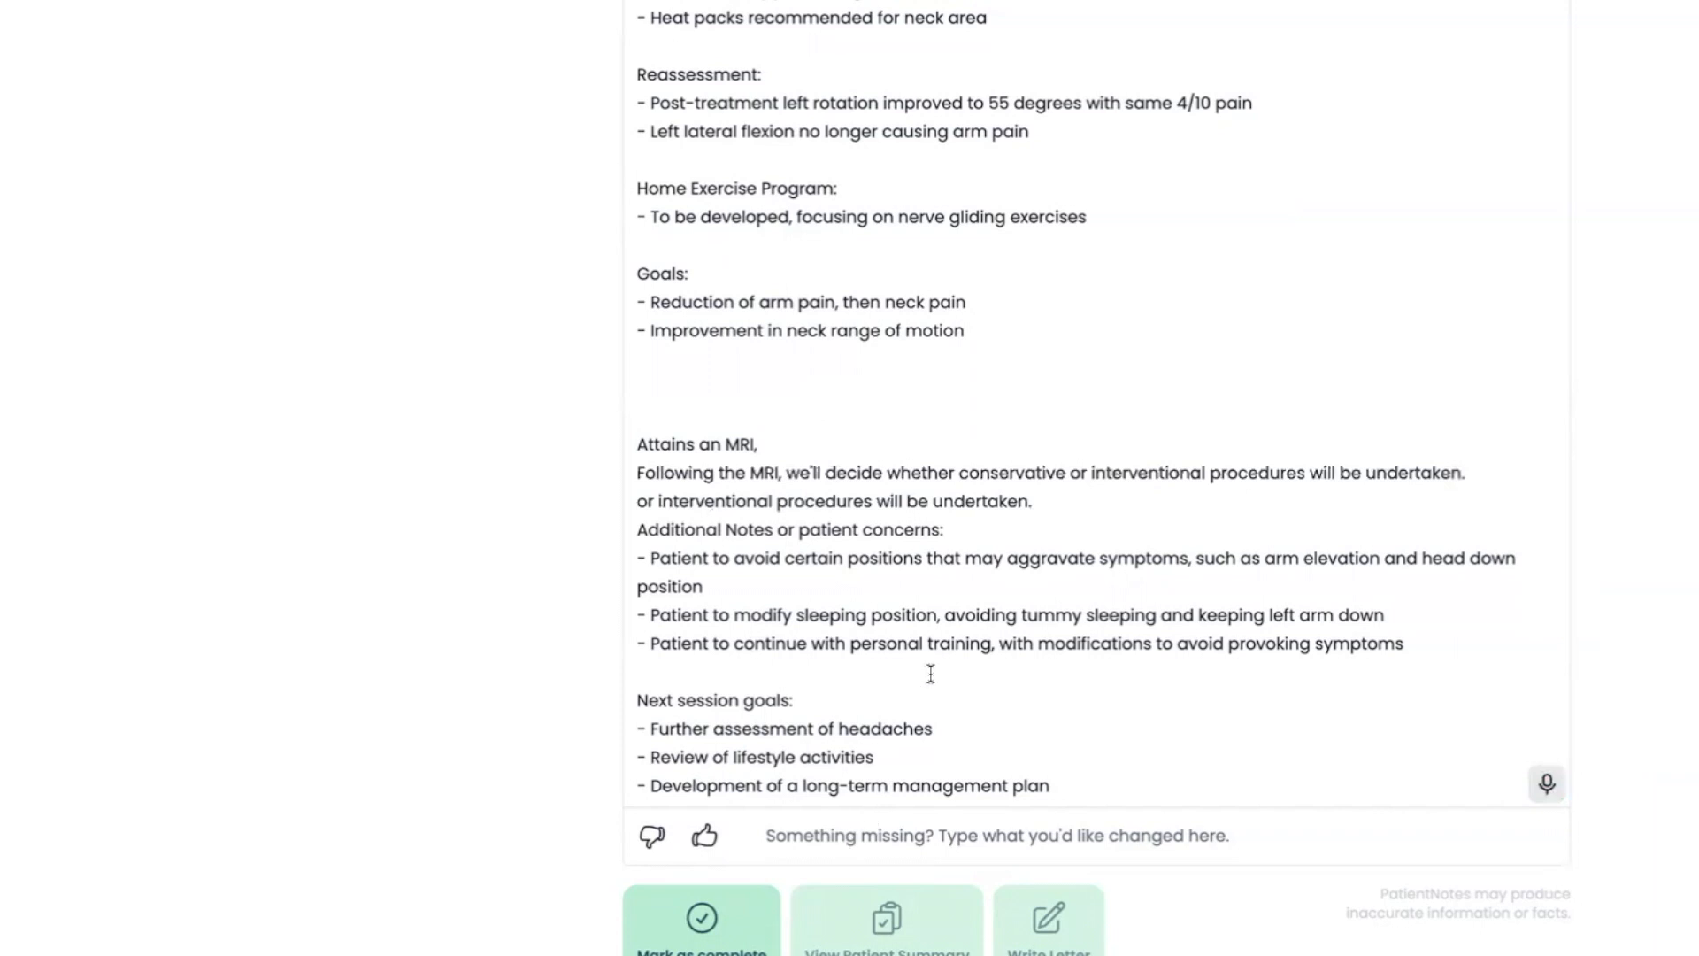
Open the patient summary for this session from below the edited clinical notes
scroll(930, 674, "down", 1)
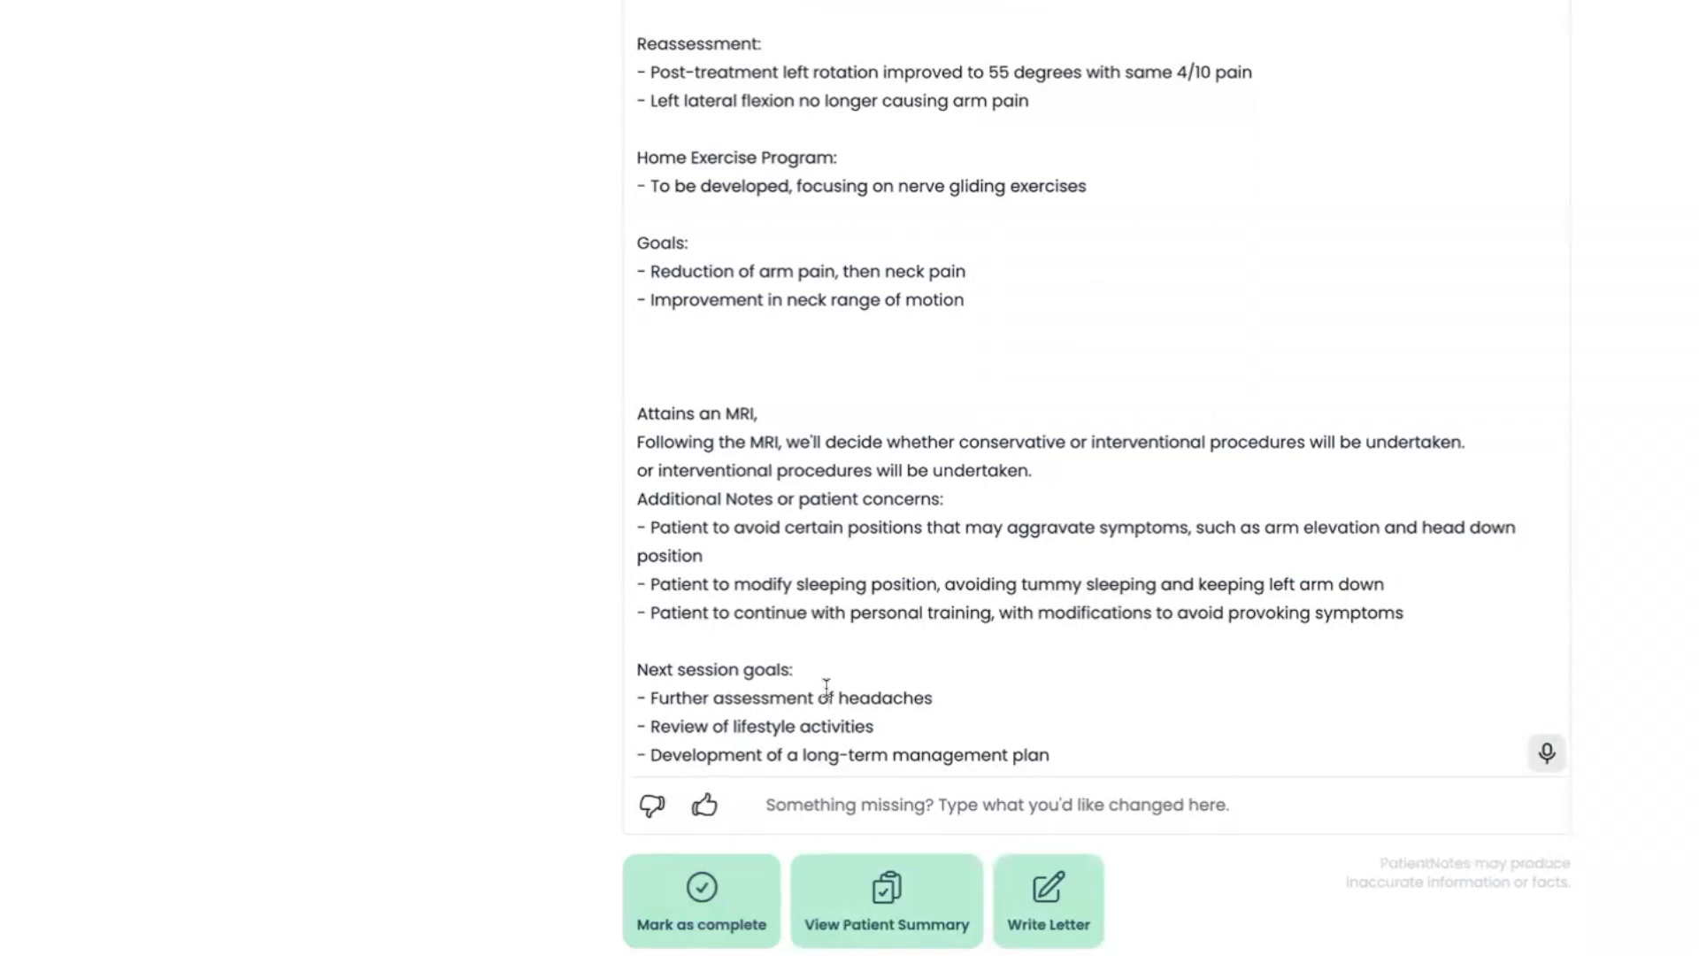
scroll(828, 683, "up", 1)
scroll(828, 683, "down", 5)
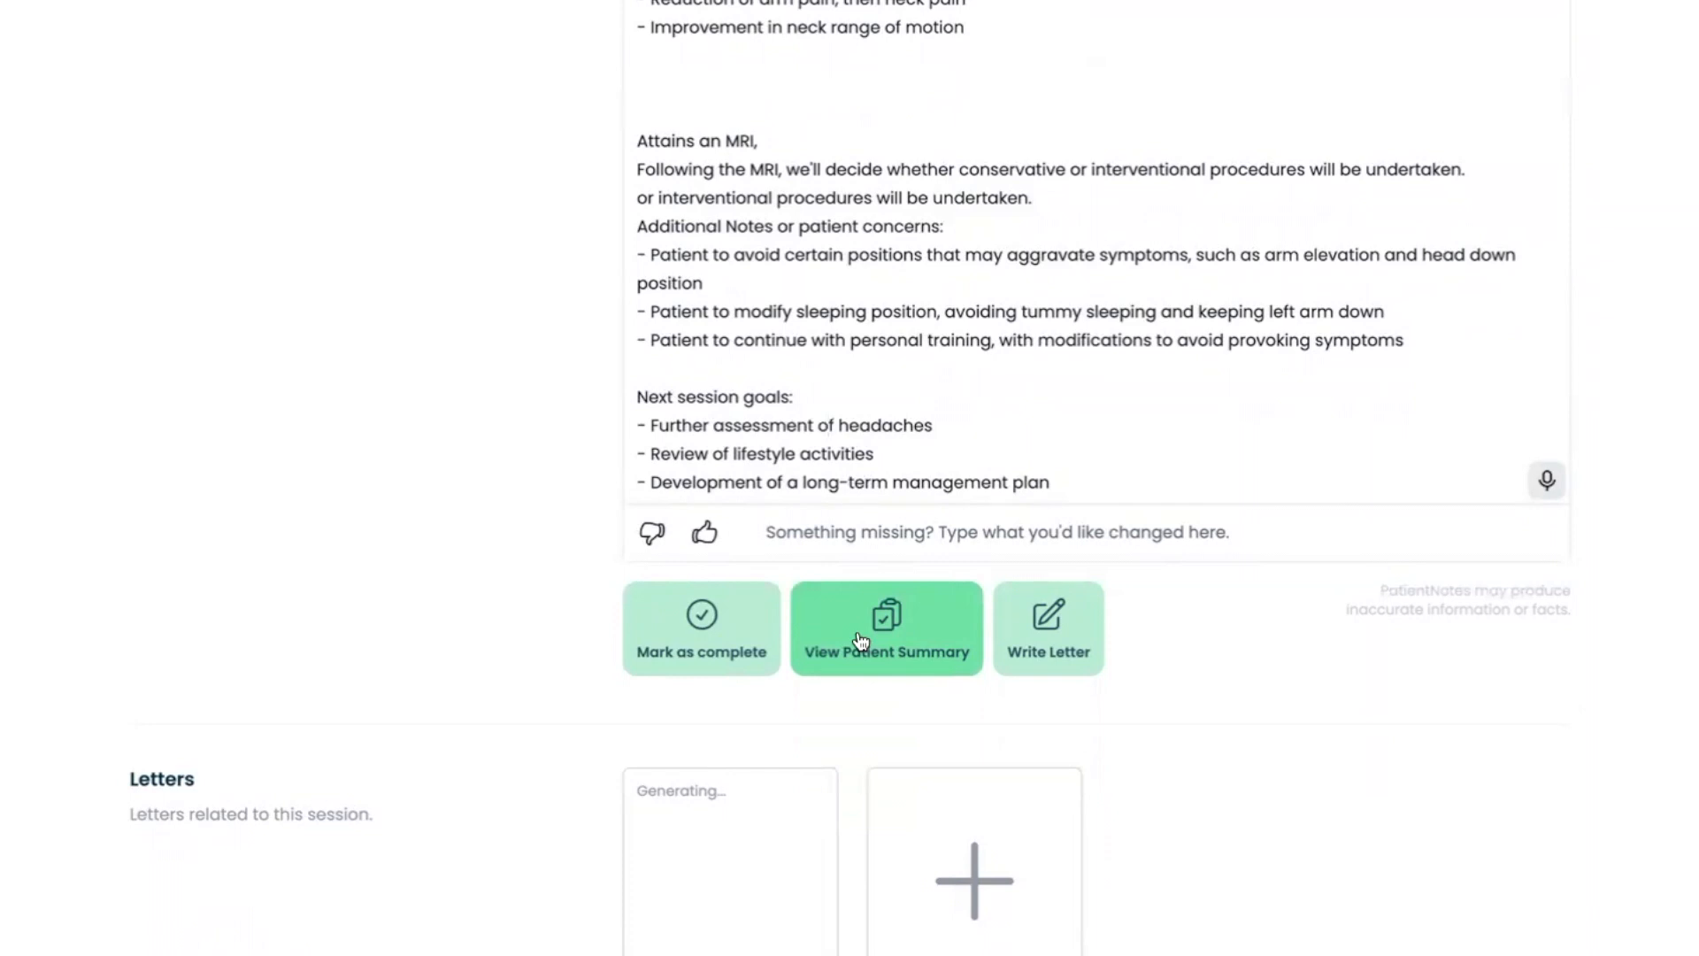
left_click(861, 640)
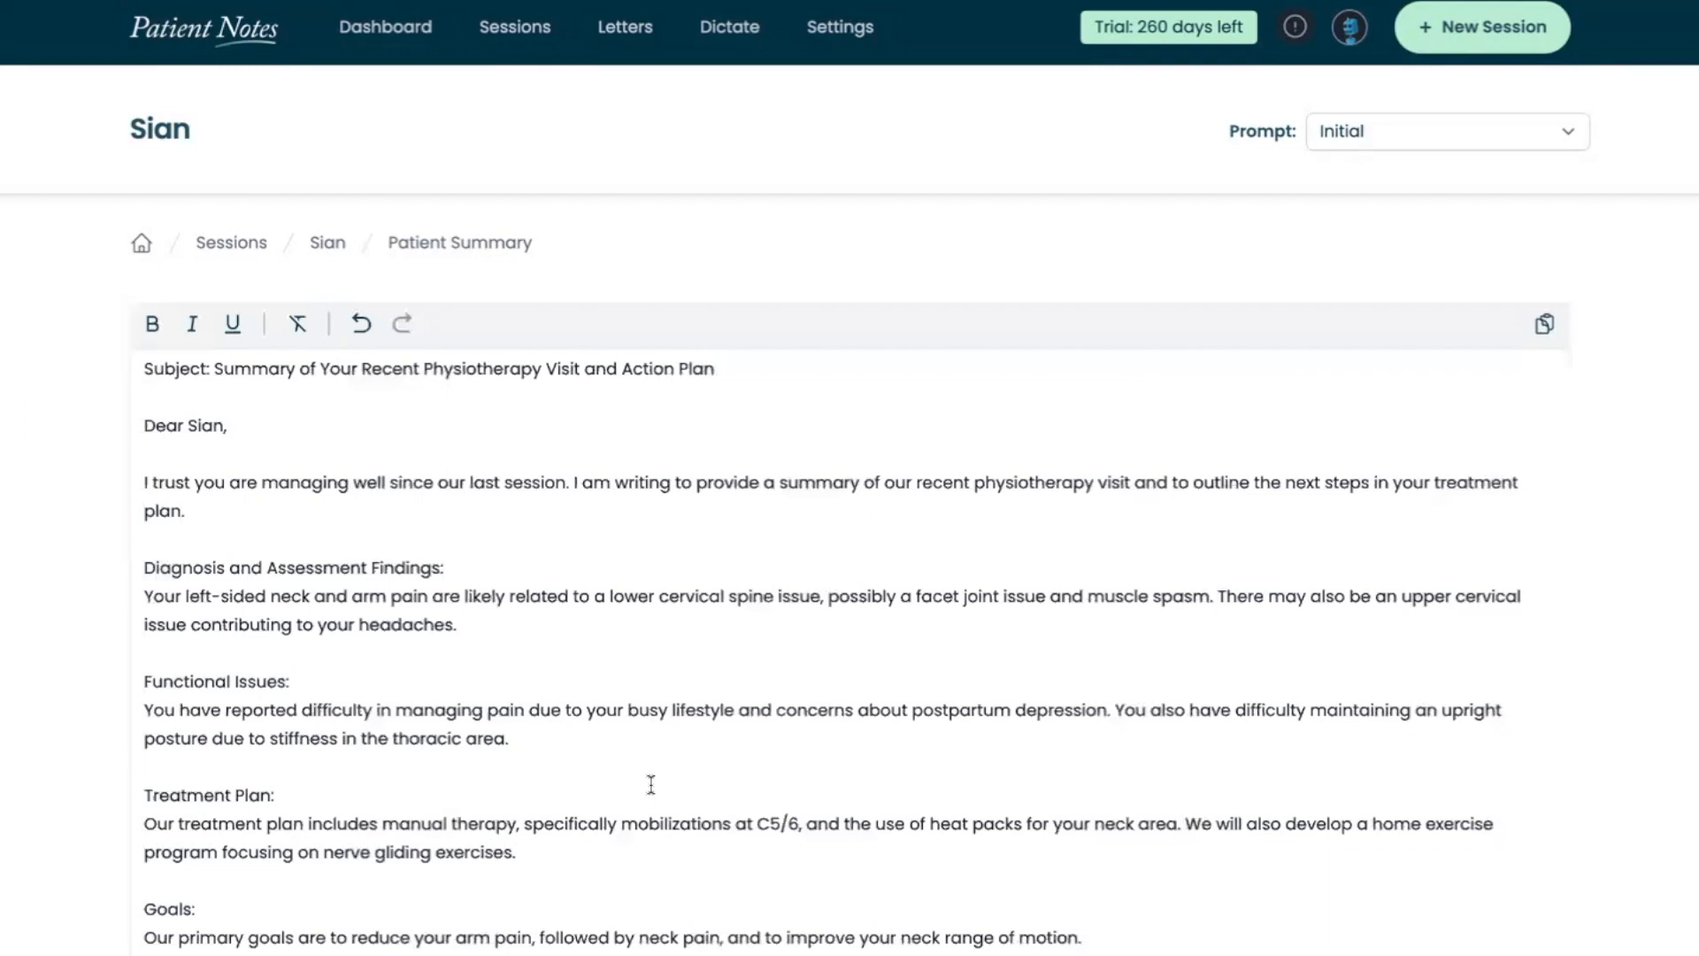
Review the patient summary letter, including the diagnosis, treatment plan, goals, strategies, next steps and closing signature
scroll(650, 785, "down", 1)
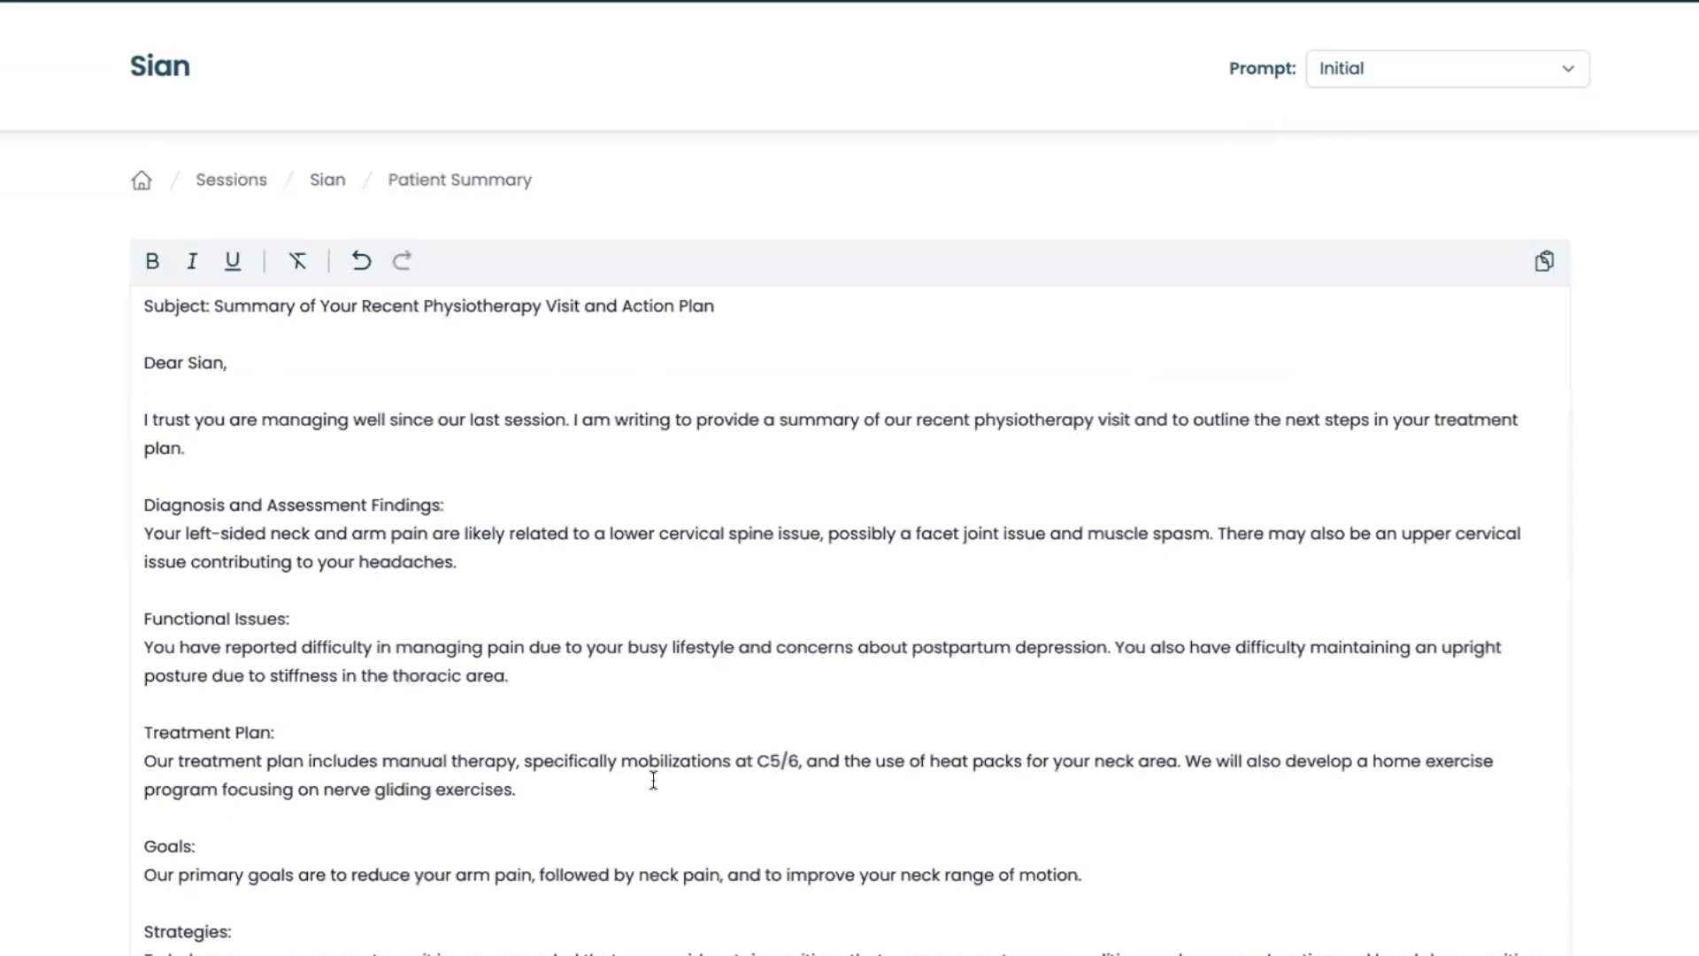
scroll(654, 761, "down", 4)
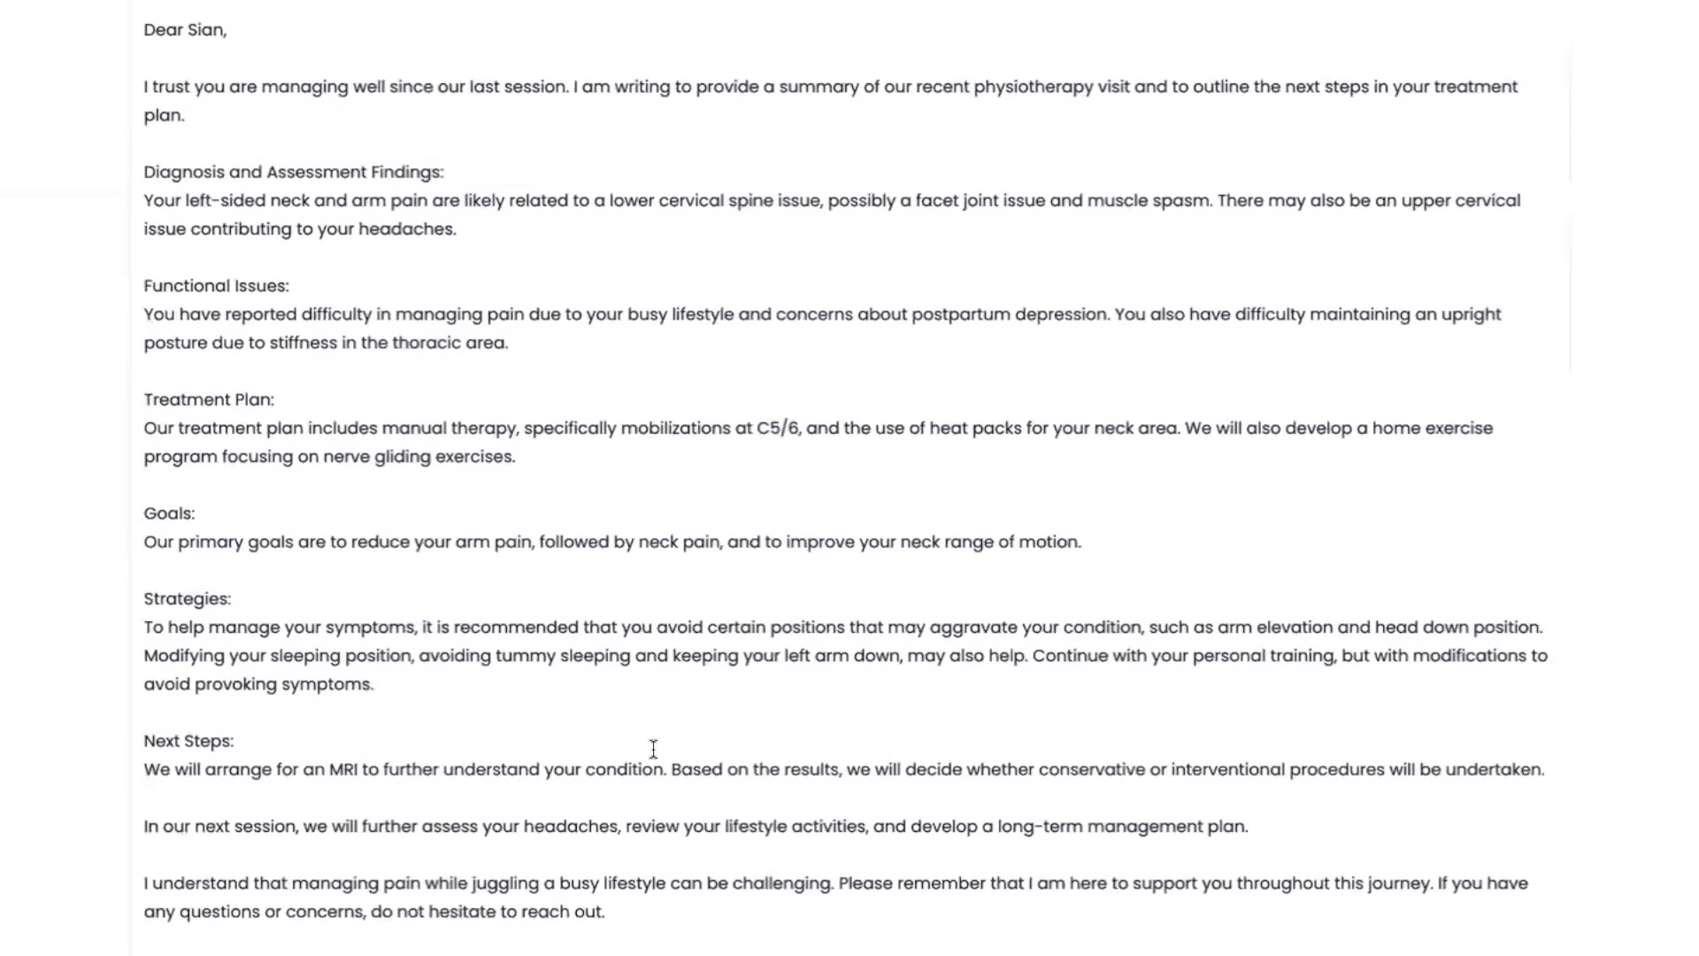
scroll(653, 750, "down", 1)
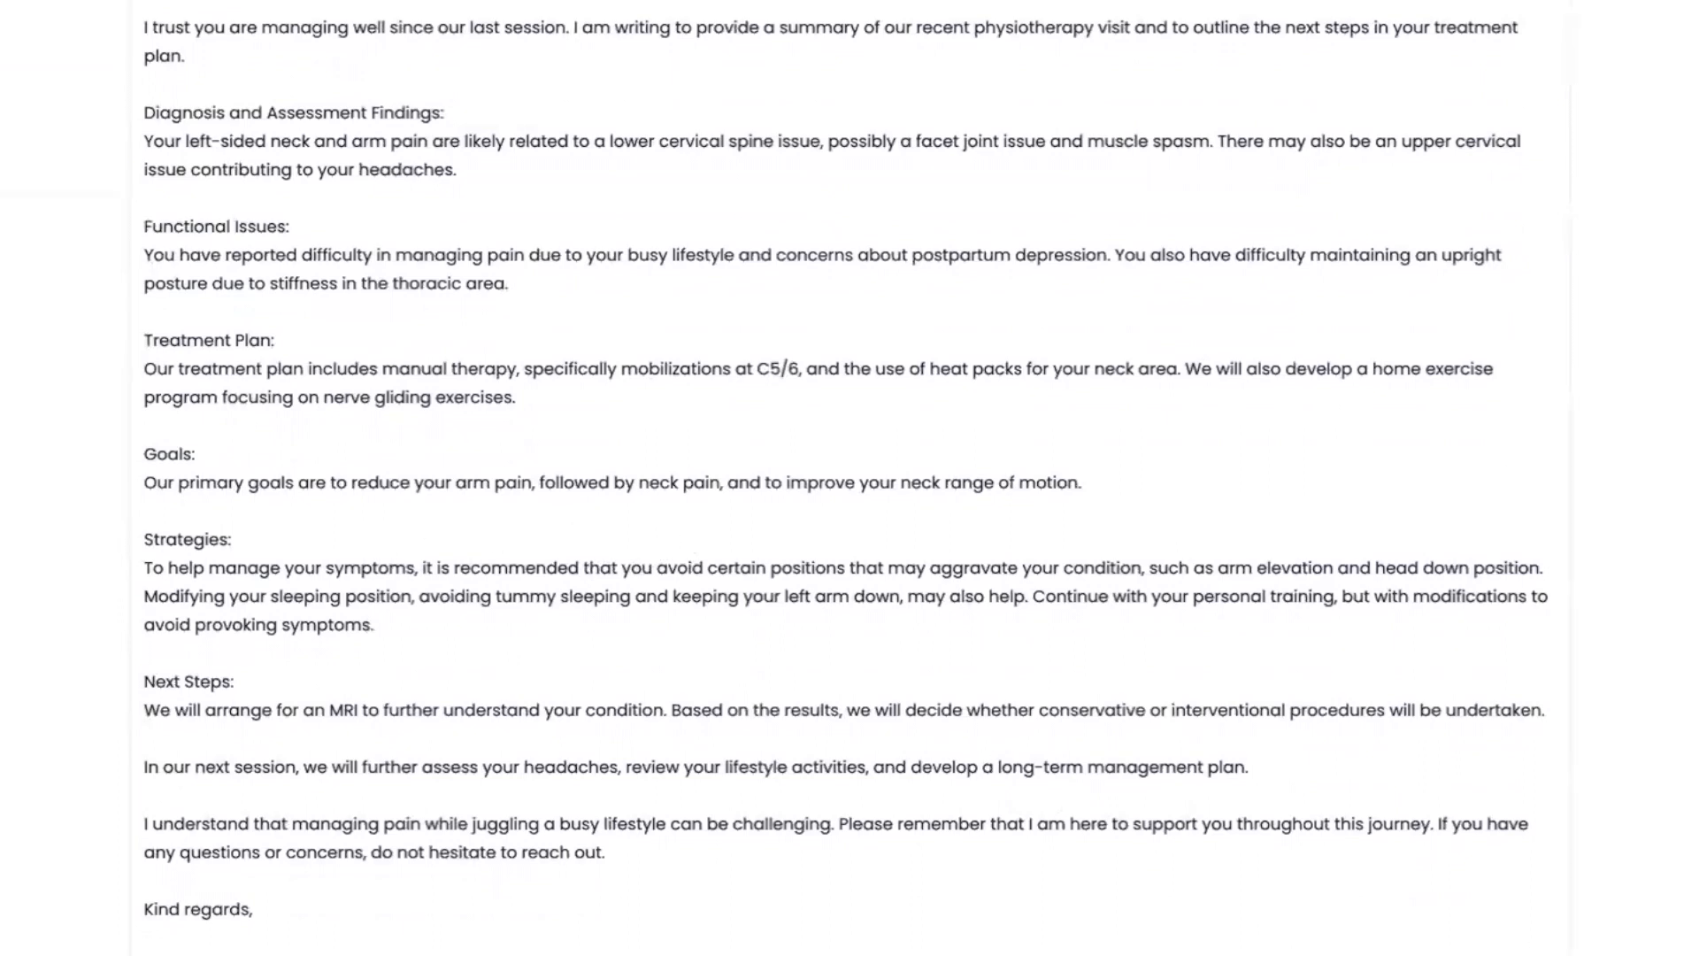
scroll(488, 751, "down", 1)
scroll(487, 752, "up", 1)
scroll(488, 751, "up", 2)
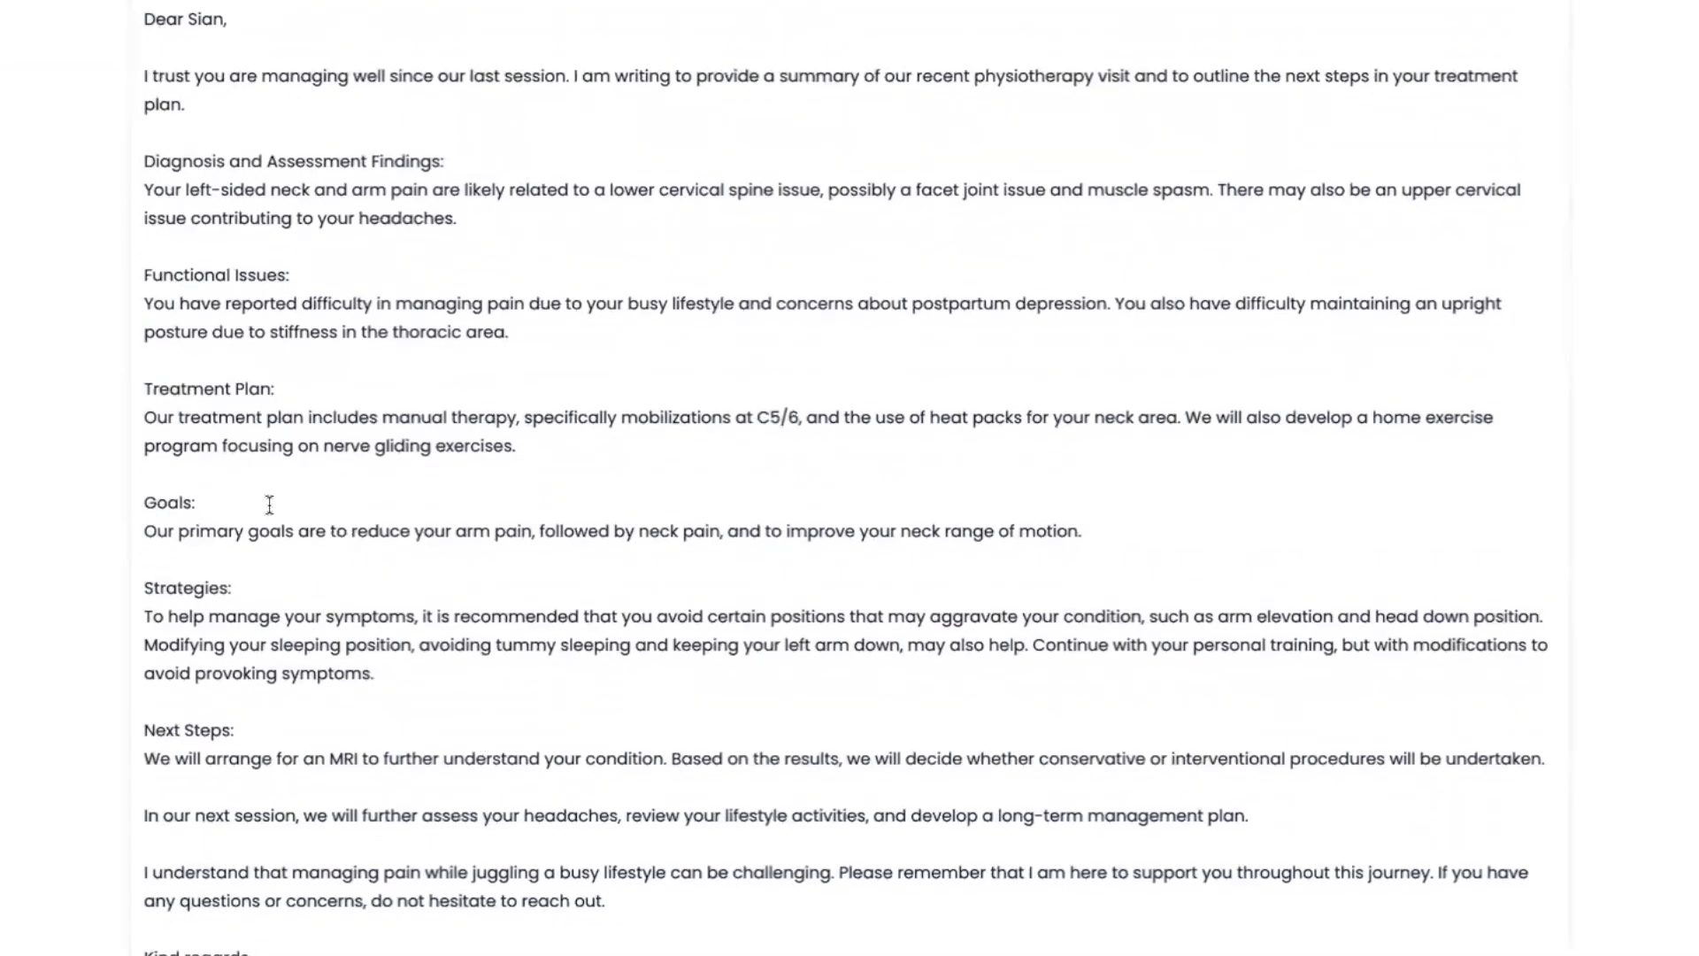
scroll(269, 504, "up", 1)
scroll(274, 497, "down", 3)
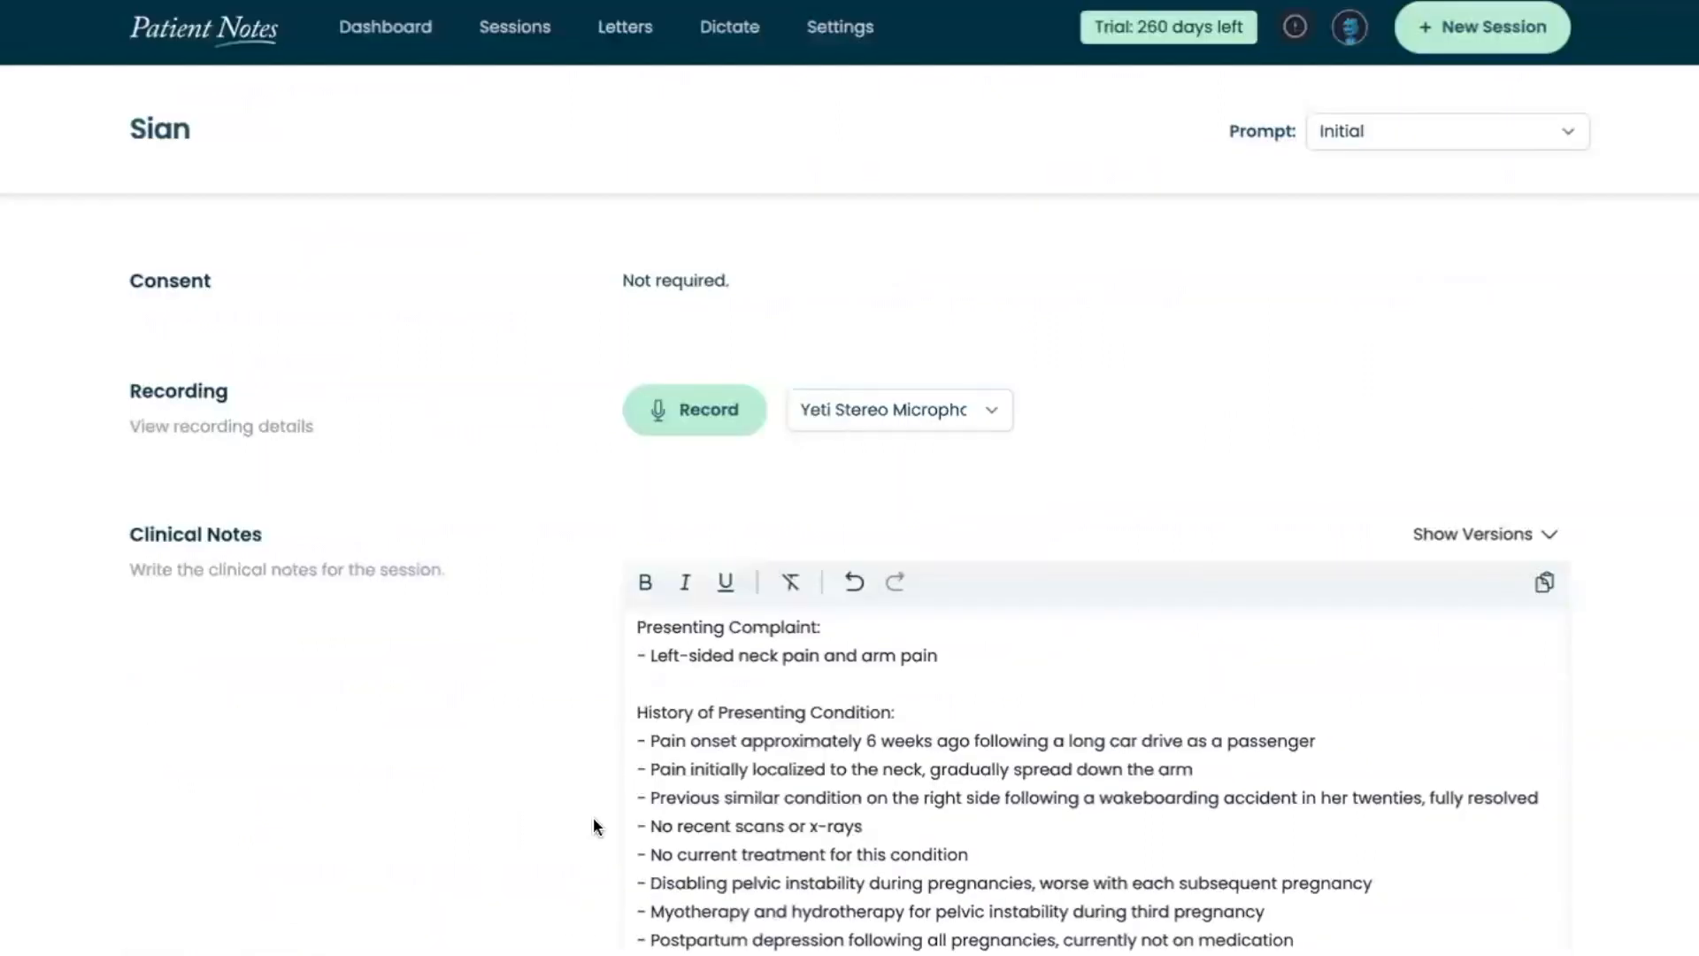
scroll(593, 816, "down", 1)
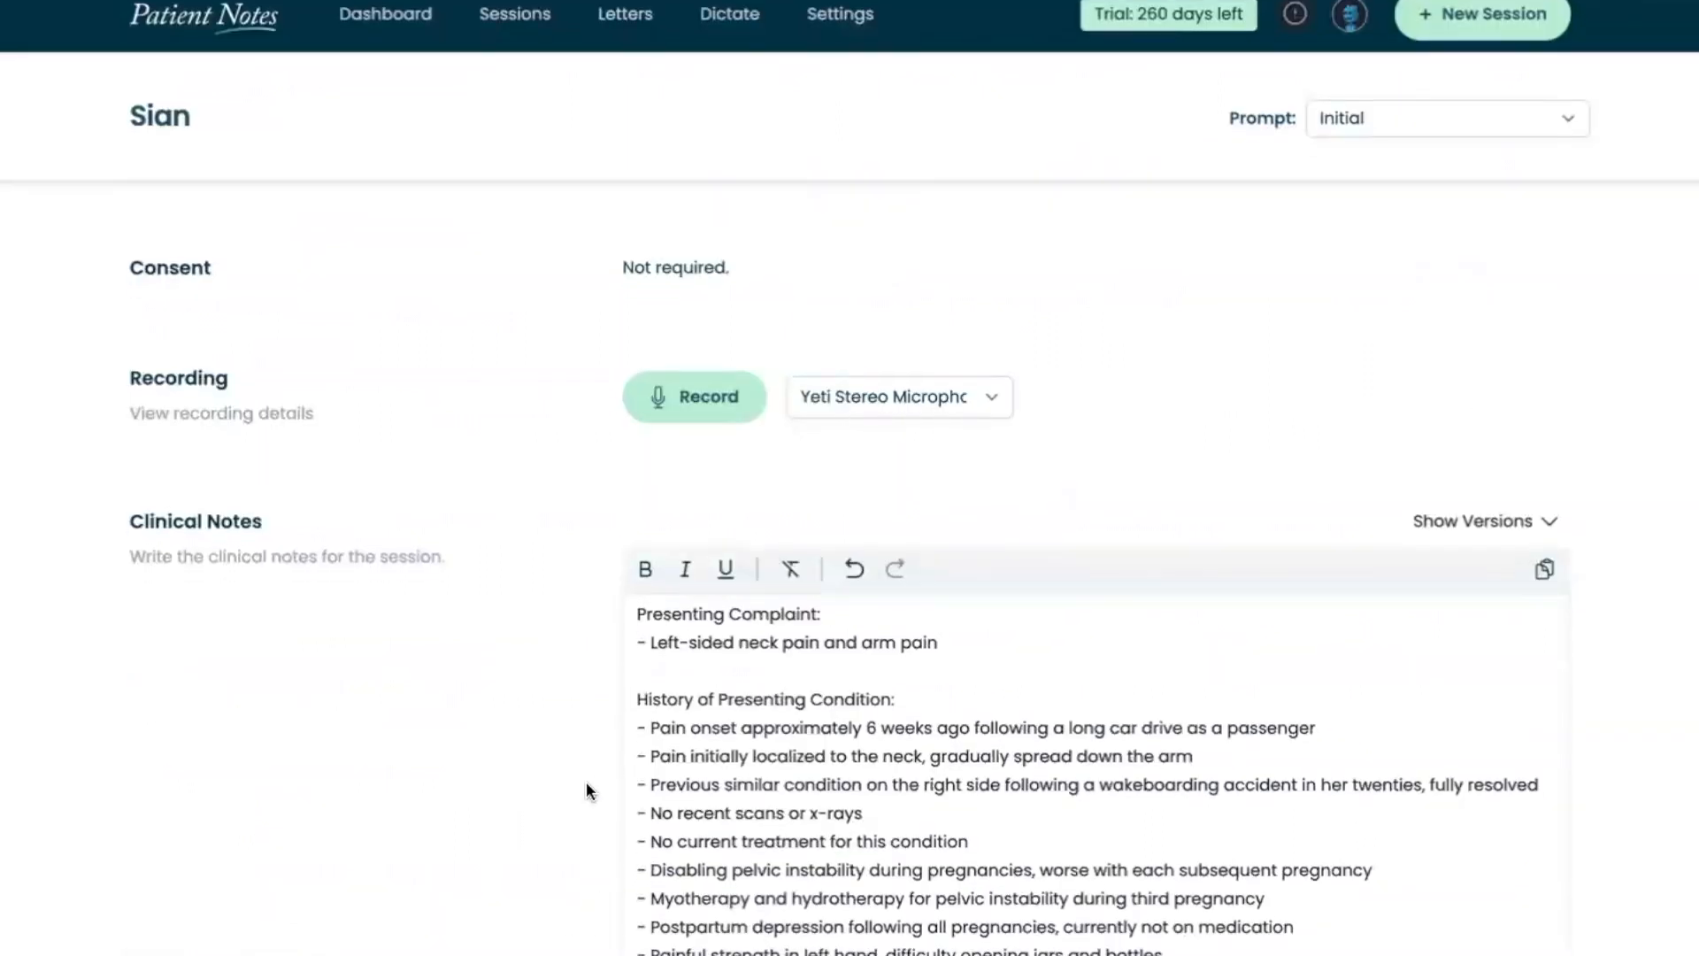
Start a letter for this session from below its clinical notes and choose the Referral Letter template
scroll(636, 763, "down", 8)
scroll(639, 751, "down", 5)
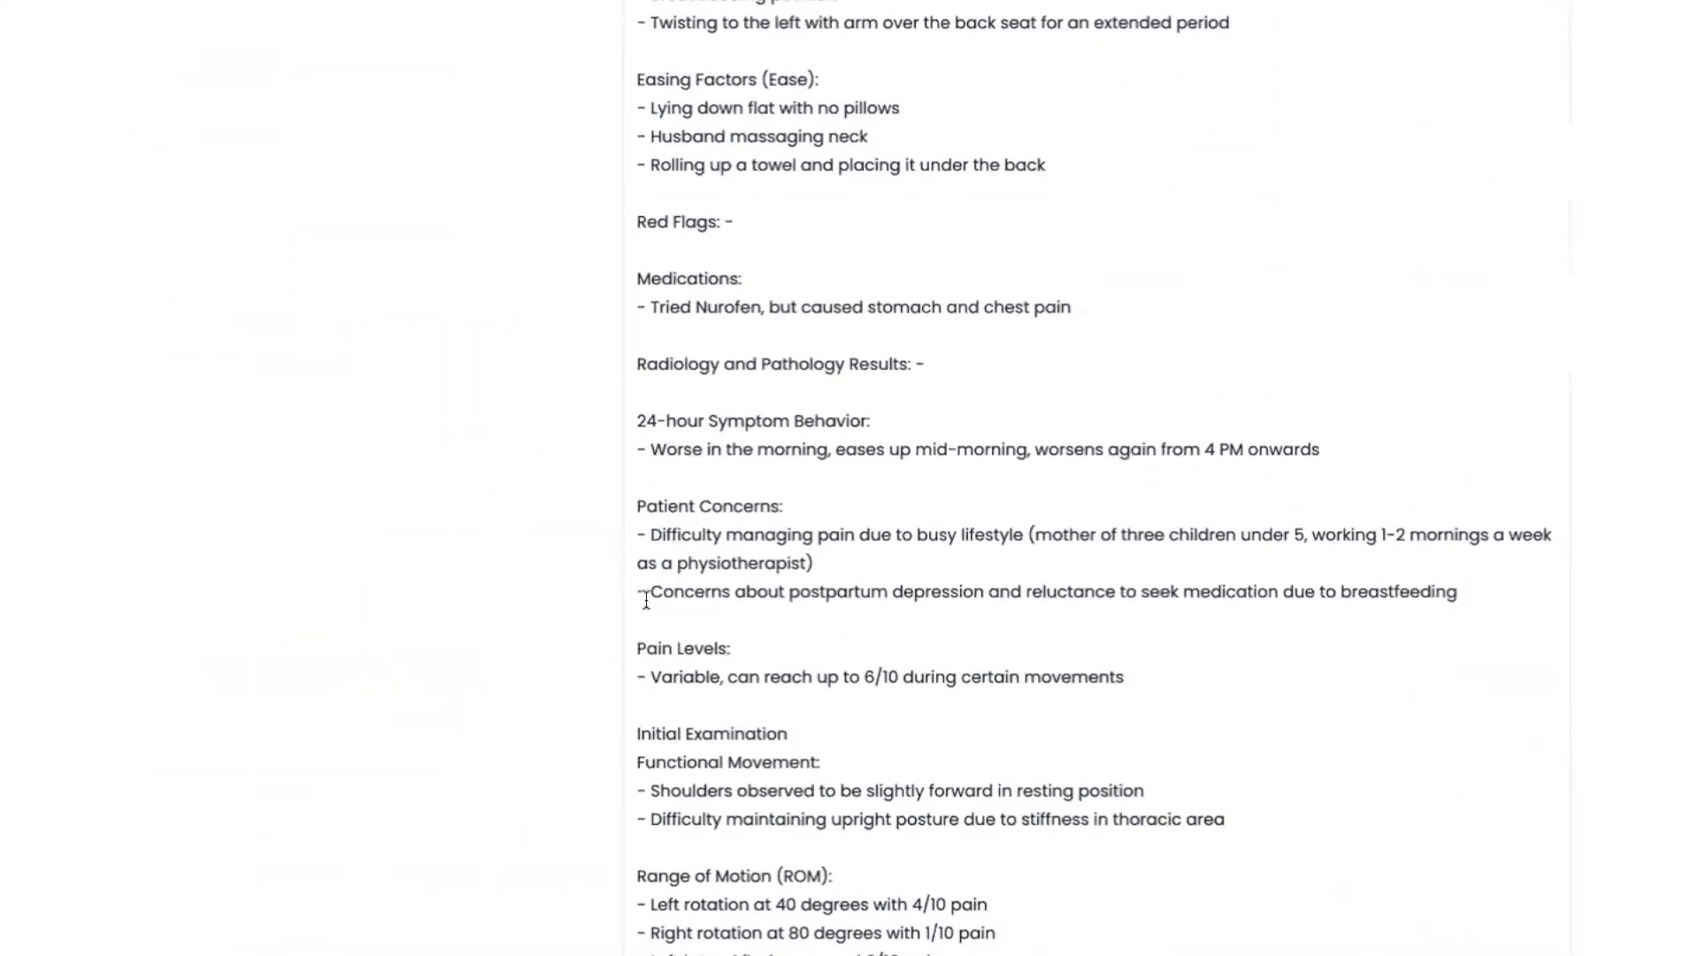
scroll(646, 584, "down", 14)
scroll(657, 536, "down", 9)
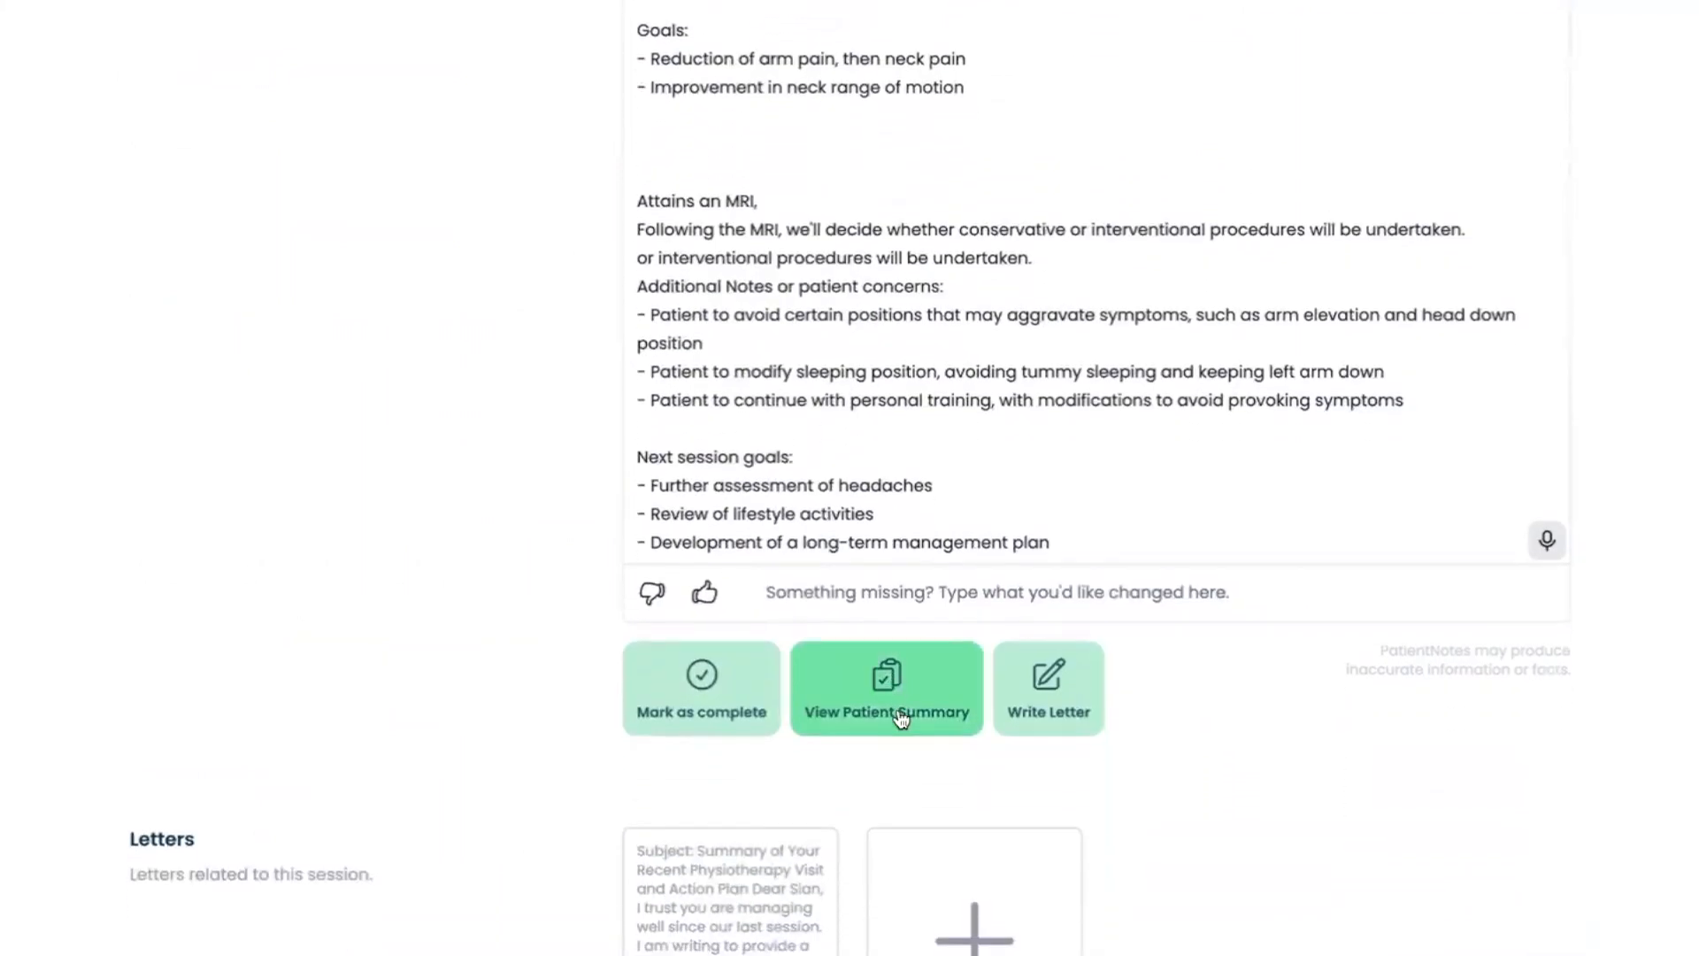
left_click(1067, 705)
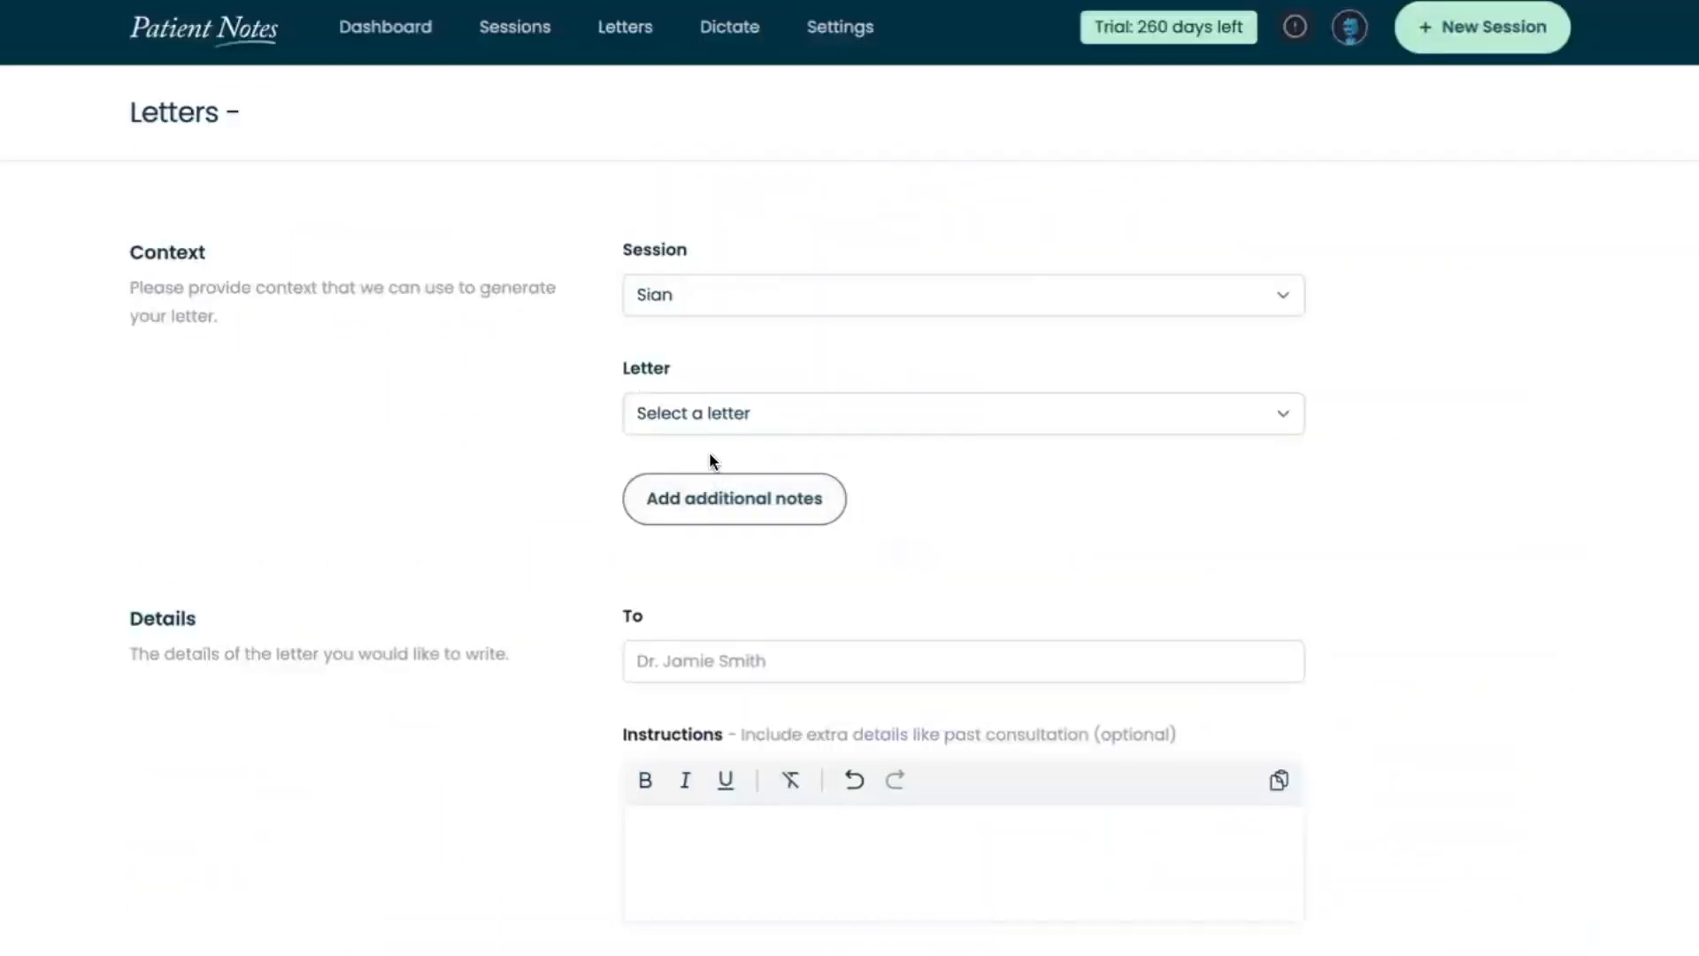
left_click(703, 423)
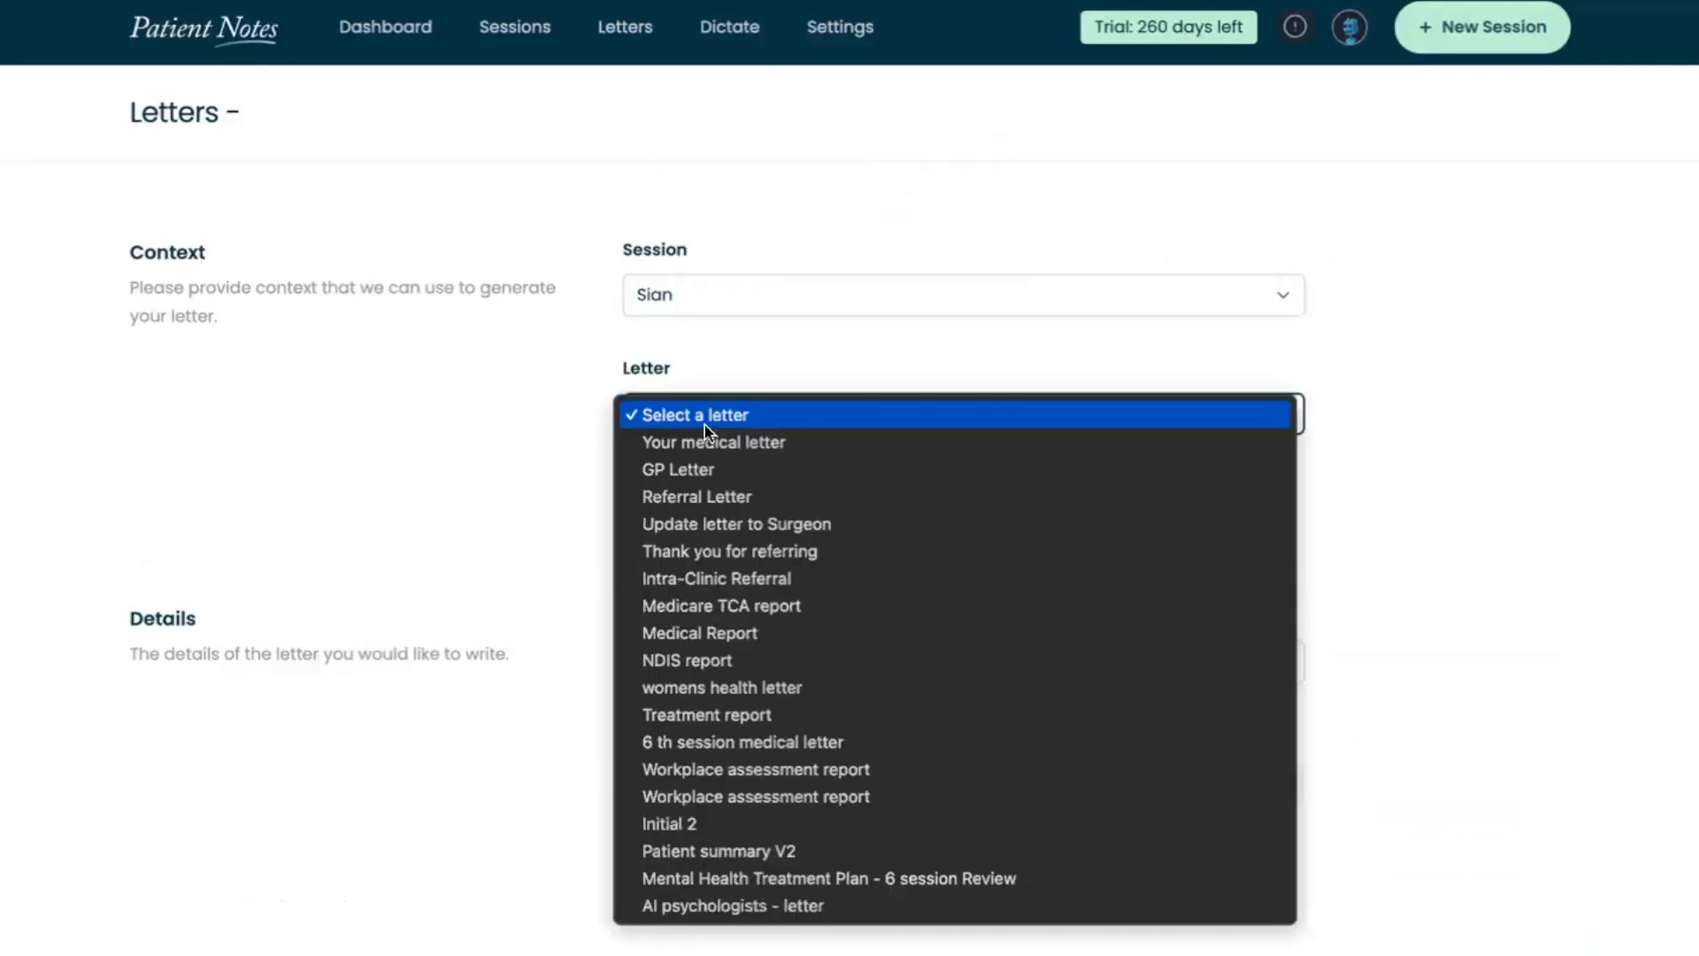
left_click(686, 491)
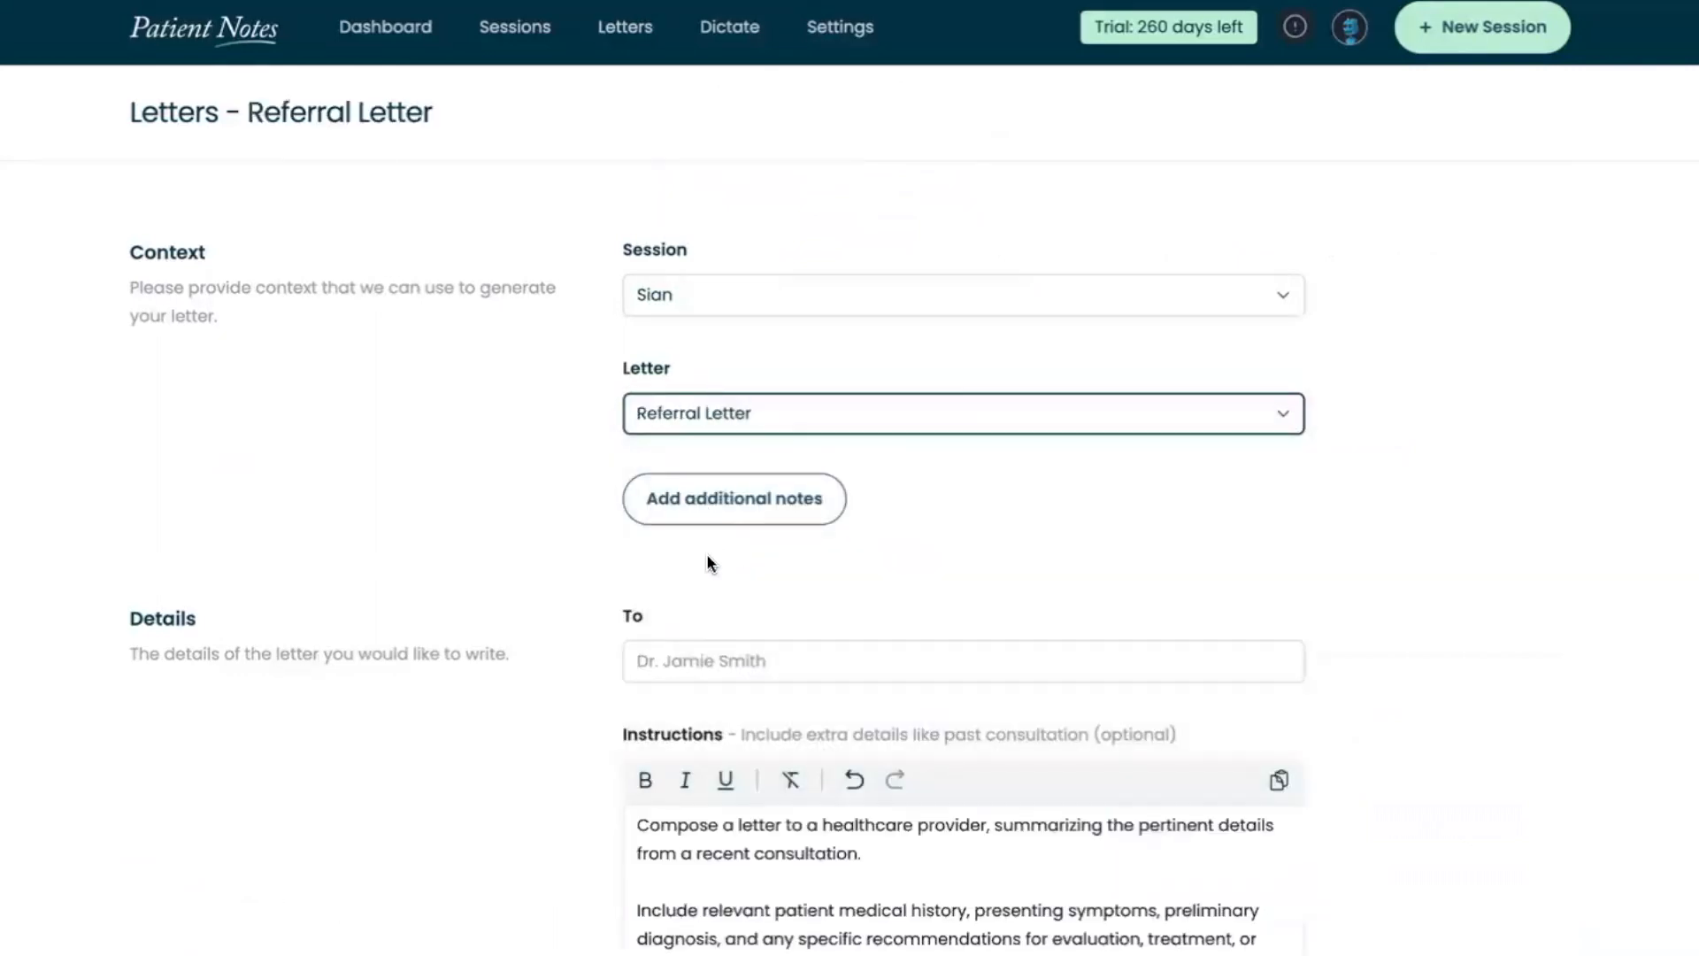
Add an additional notes section to the referral letter and enter the recipient doctor's name
left_click(721, 516)
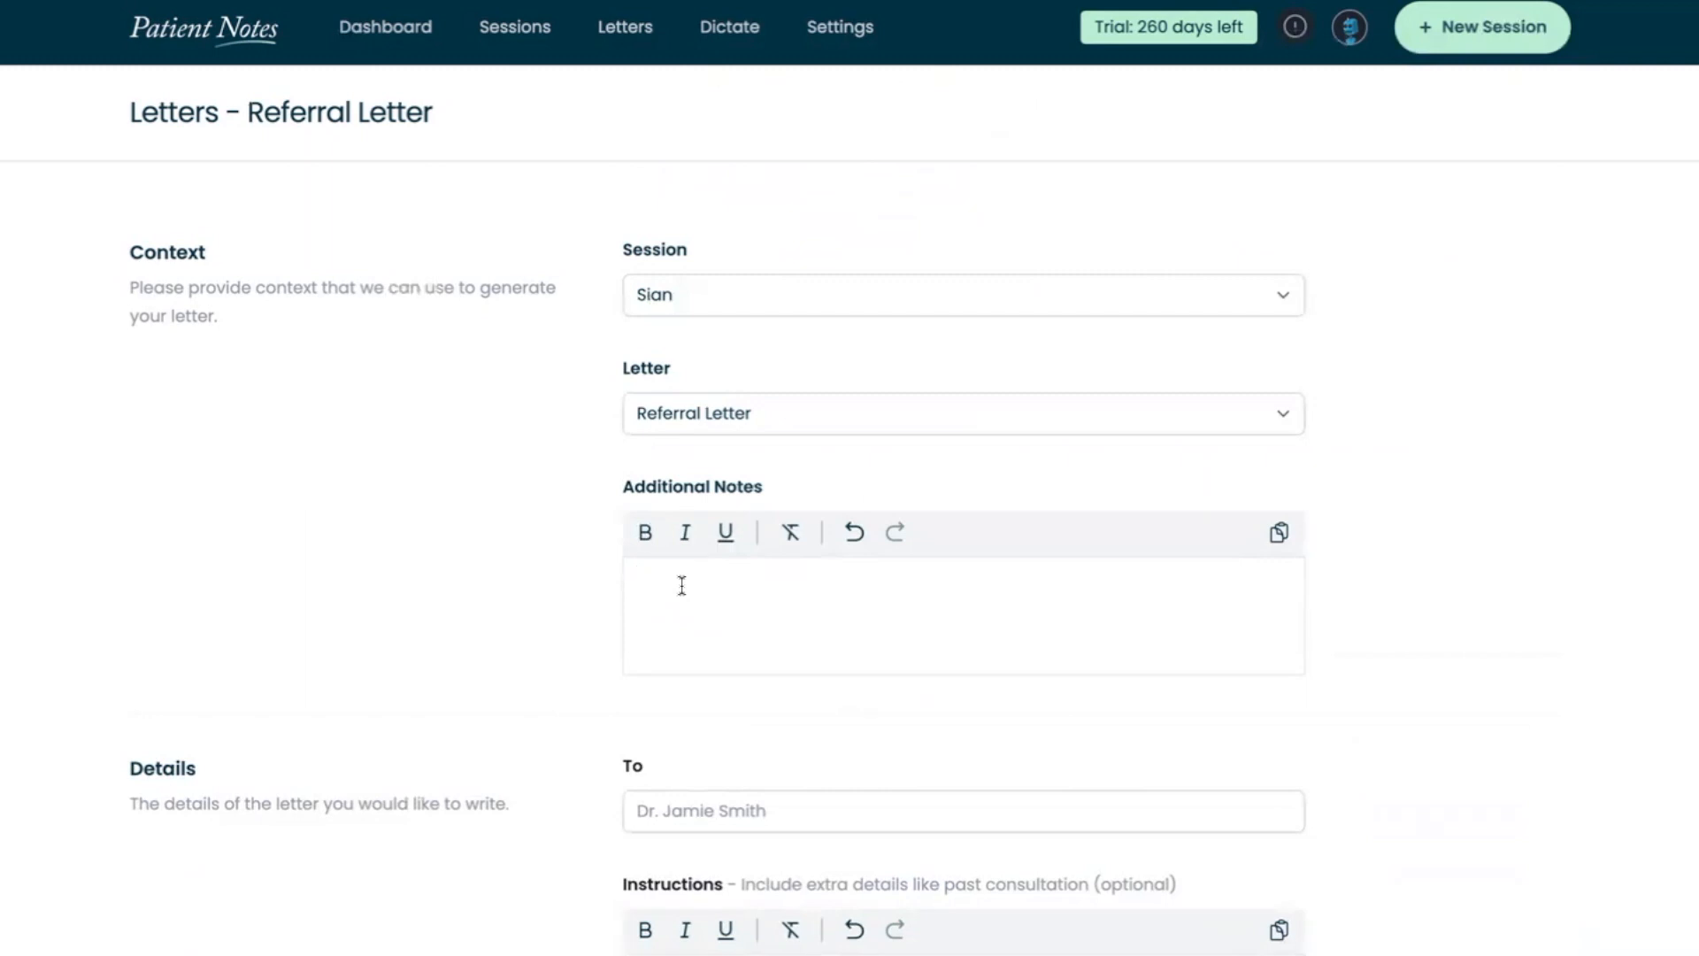
scroll(682, 585, "down", 1)
left_click(653, 749)
type("Dr Smith")
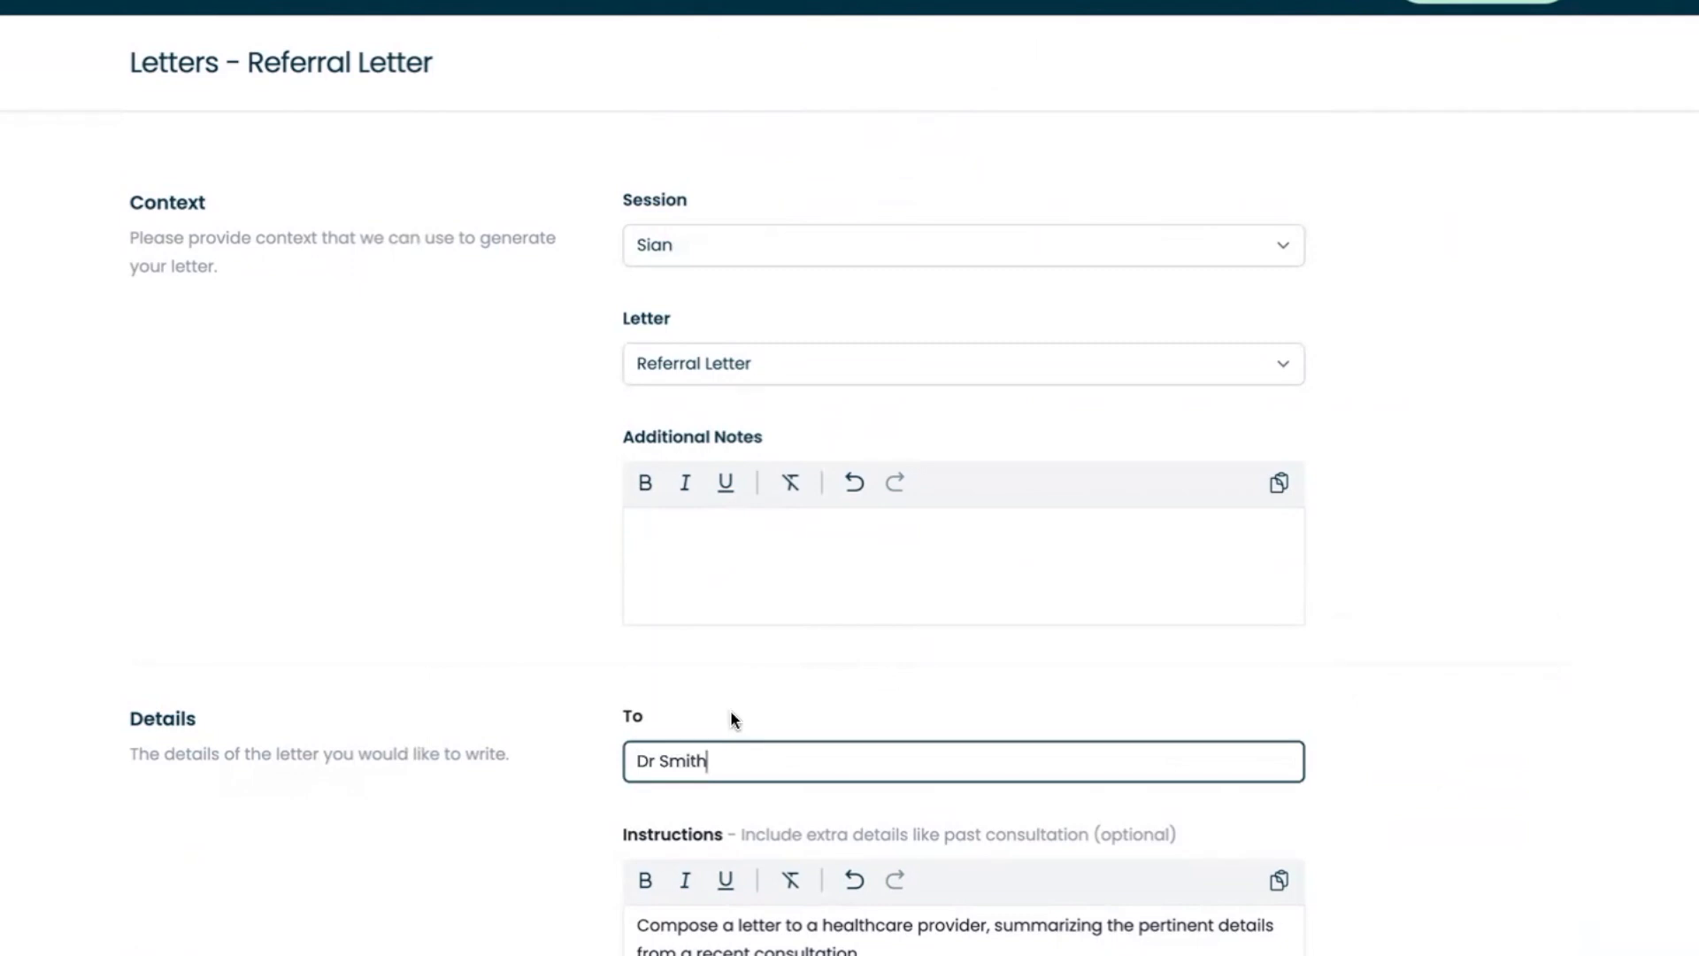
Write the additional note "grip = 35 kg right" and generate the referral letter
left_click(694, 587)
type("gr")
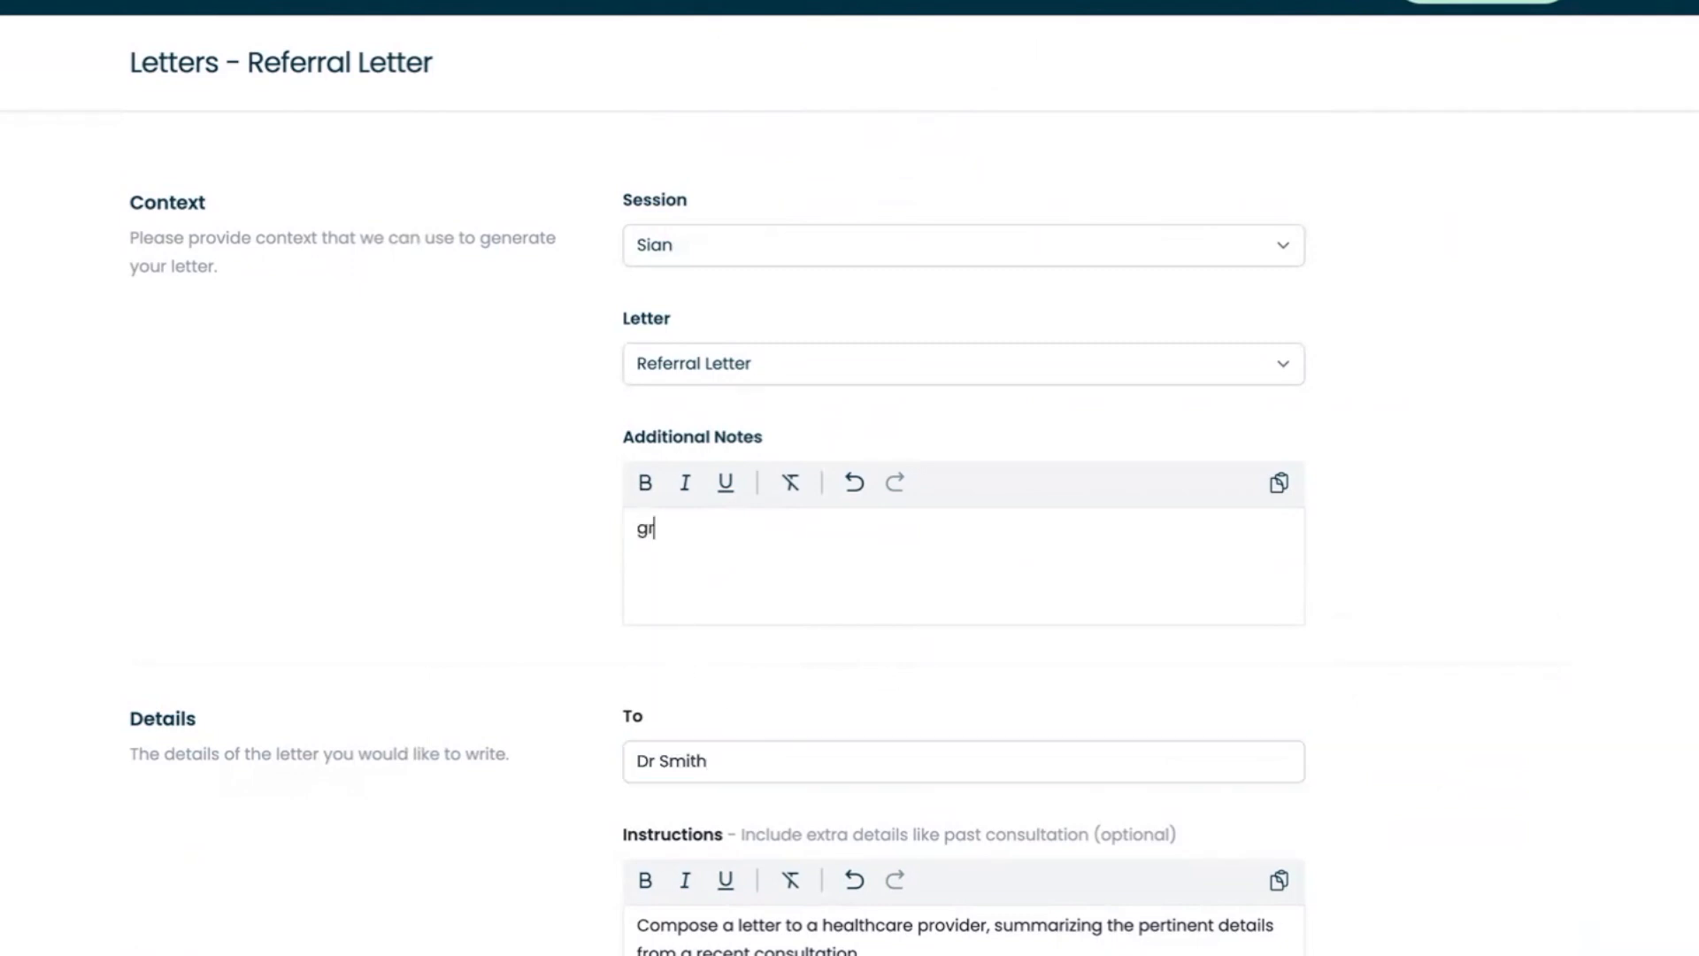
type("ip grip = 35 kg right")
scroll(847, 637, "down", 3)
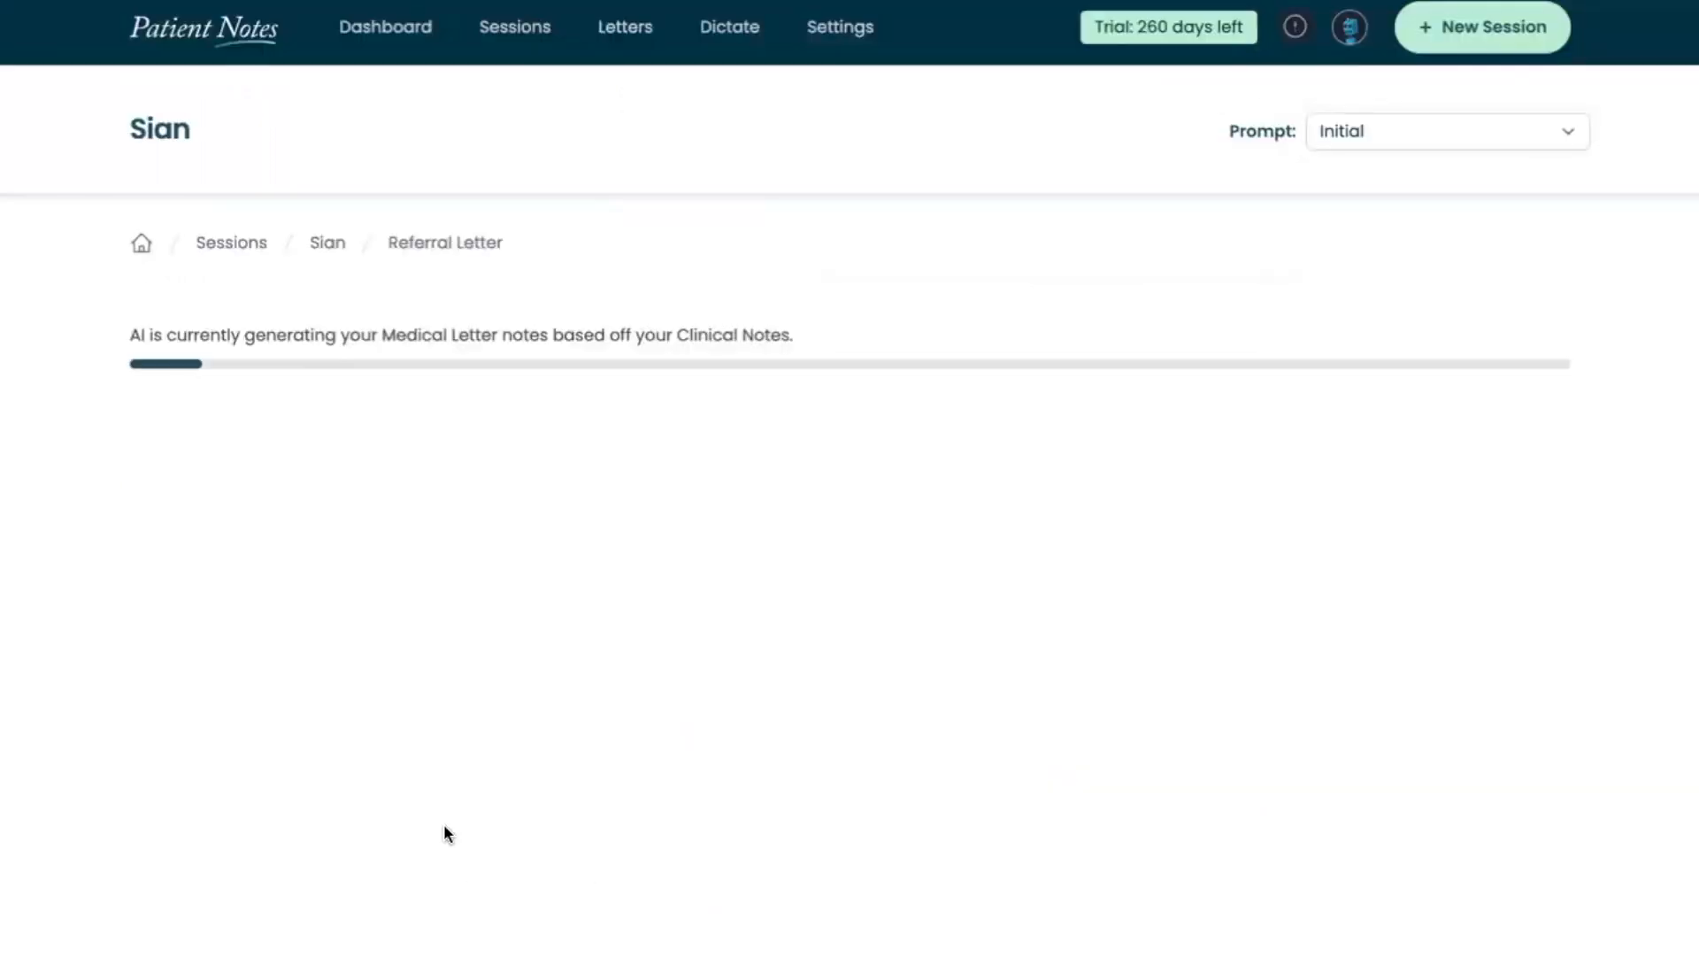
Return to the patient's session, start another letter and look through the available letter templates without choosing one
left_click(328, 258)
scroll(621, 452, "down", 12)
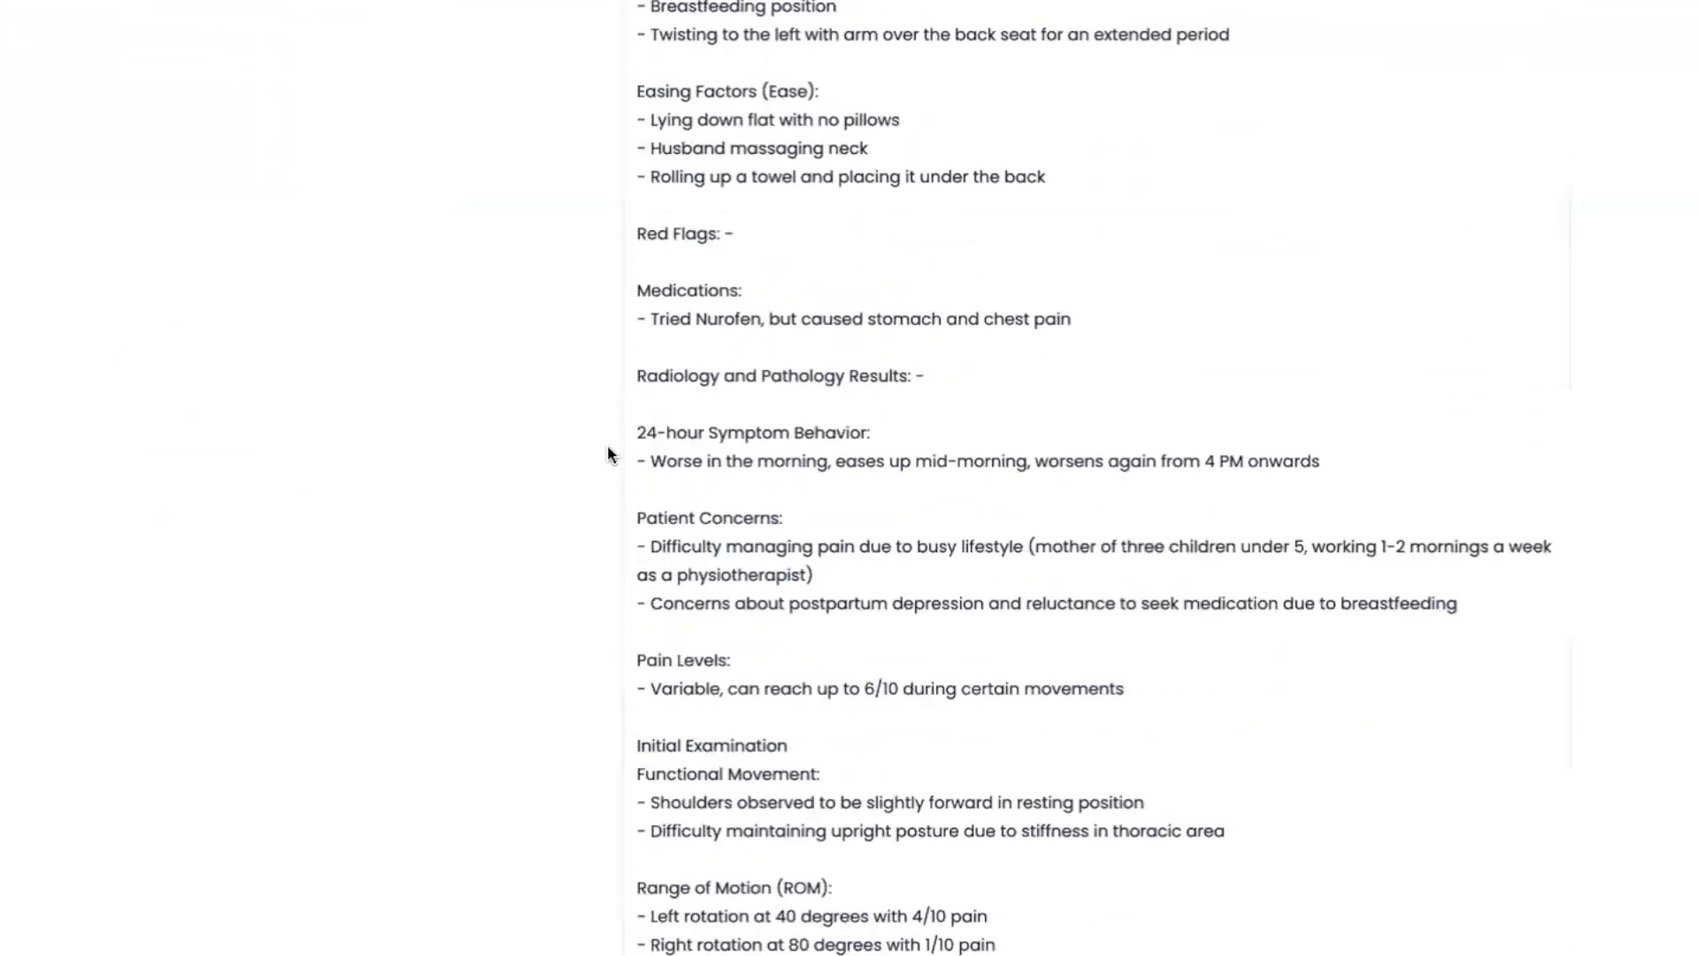
scroll(608, 453, "down", 8)
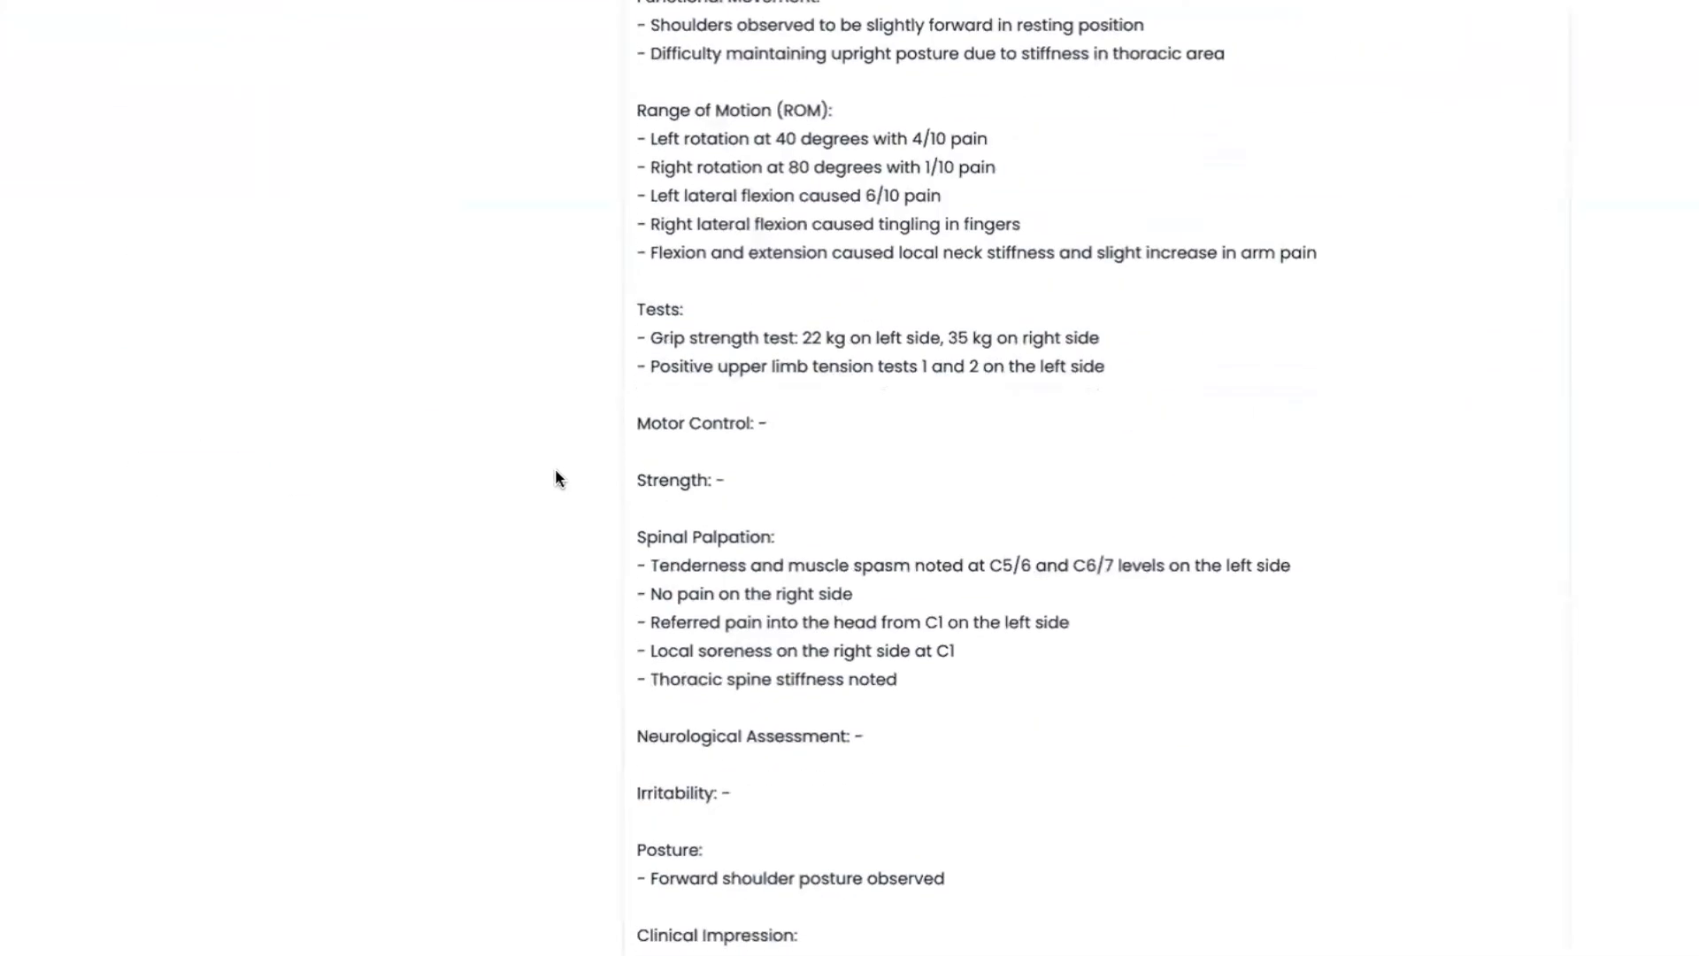
scroll(555, 478, "down", 12)
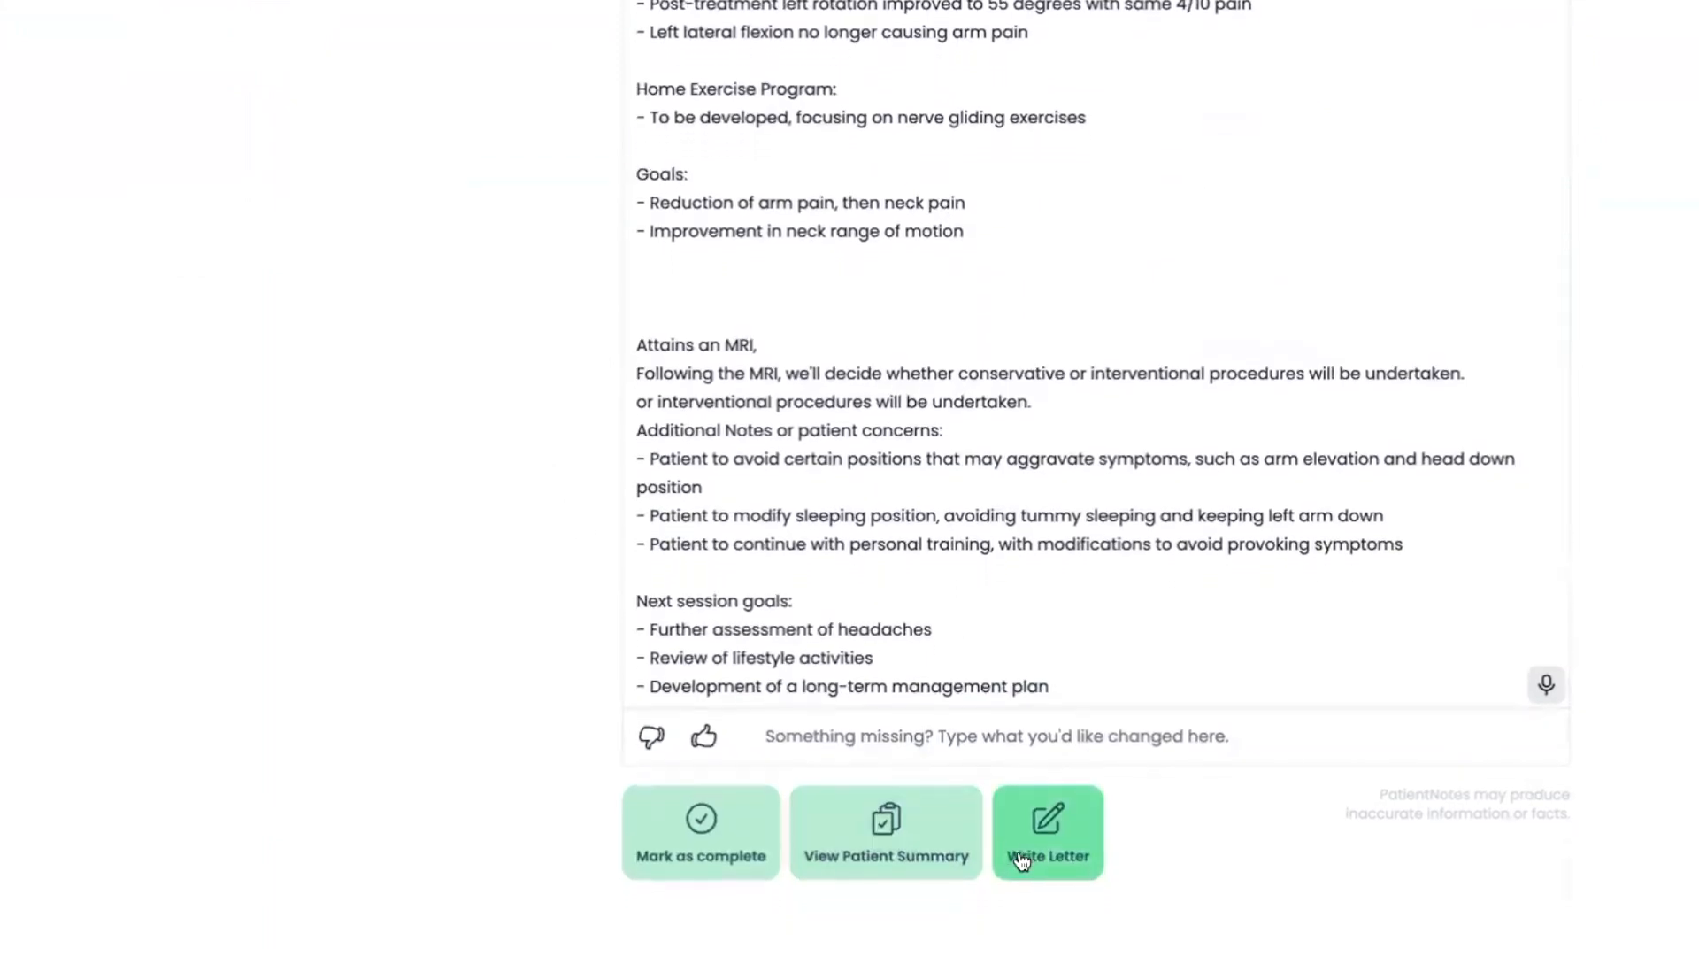
left_click(1022, 860)
left_click(727, 412)
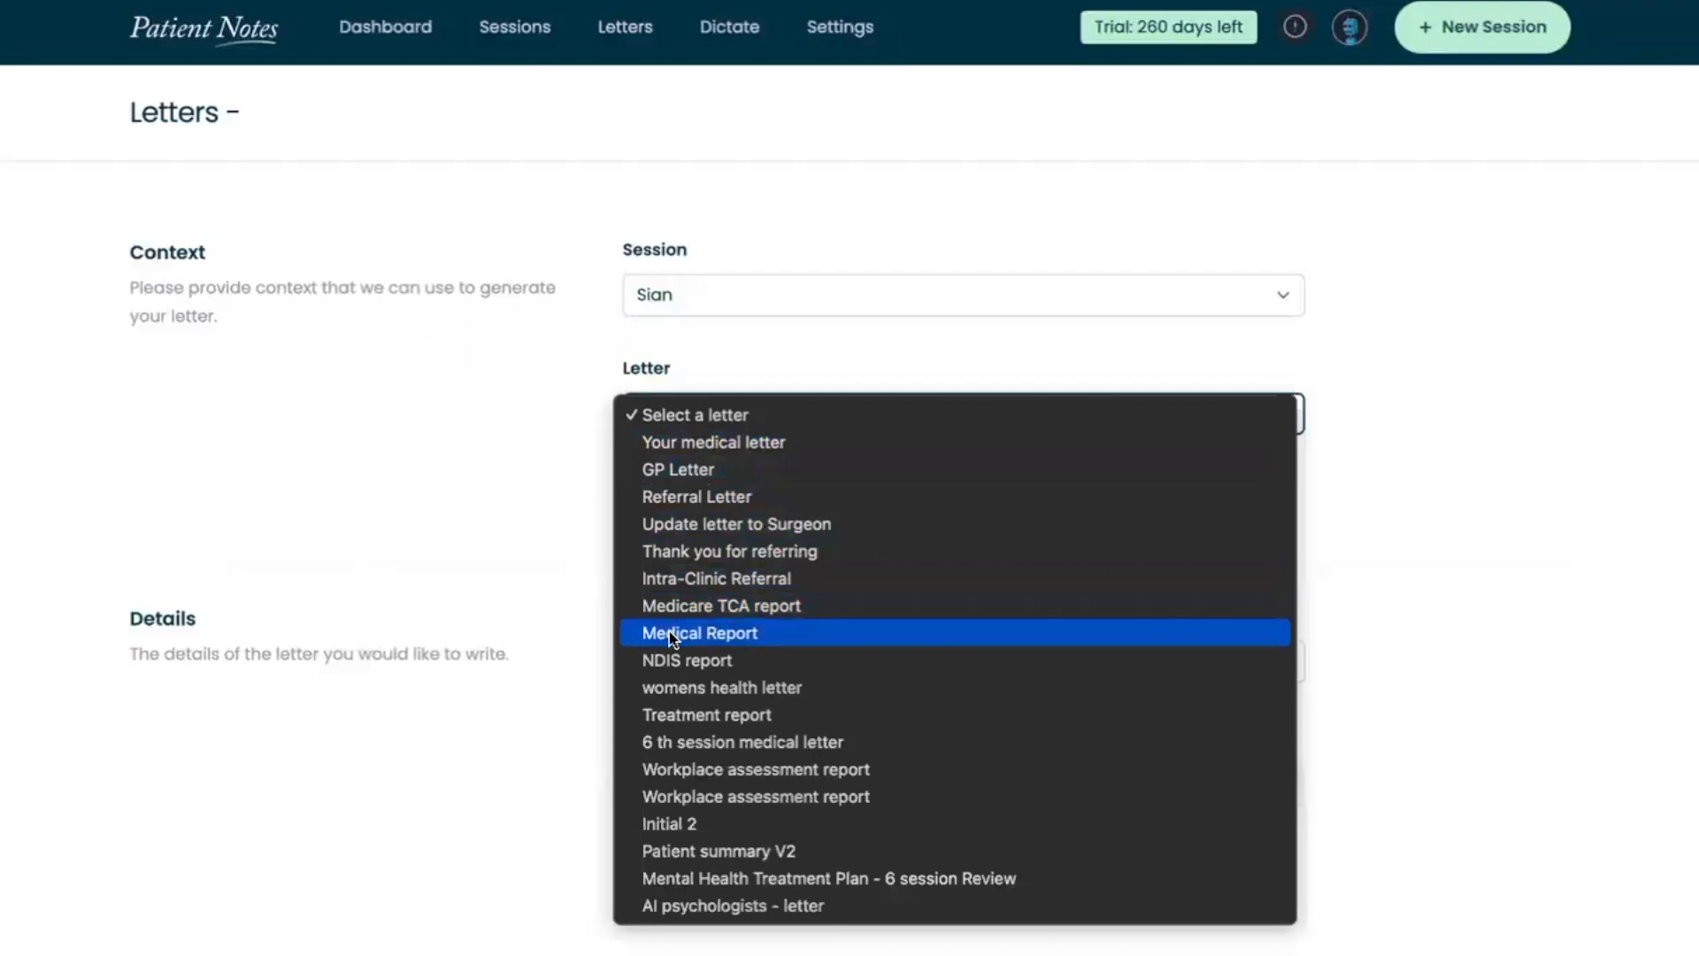
left_click(460, 487)
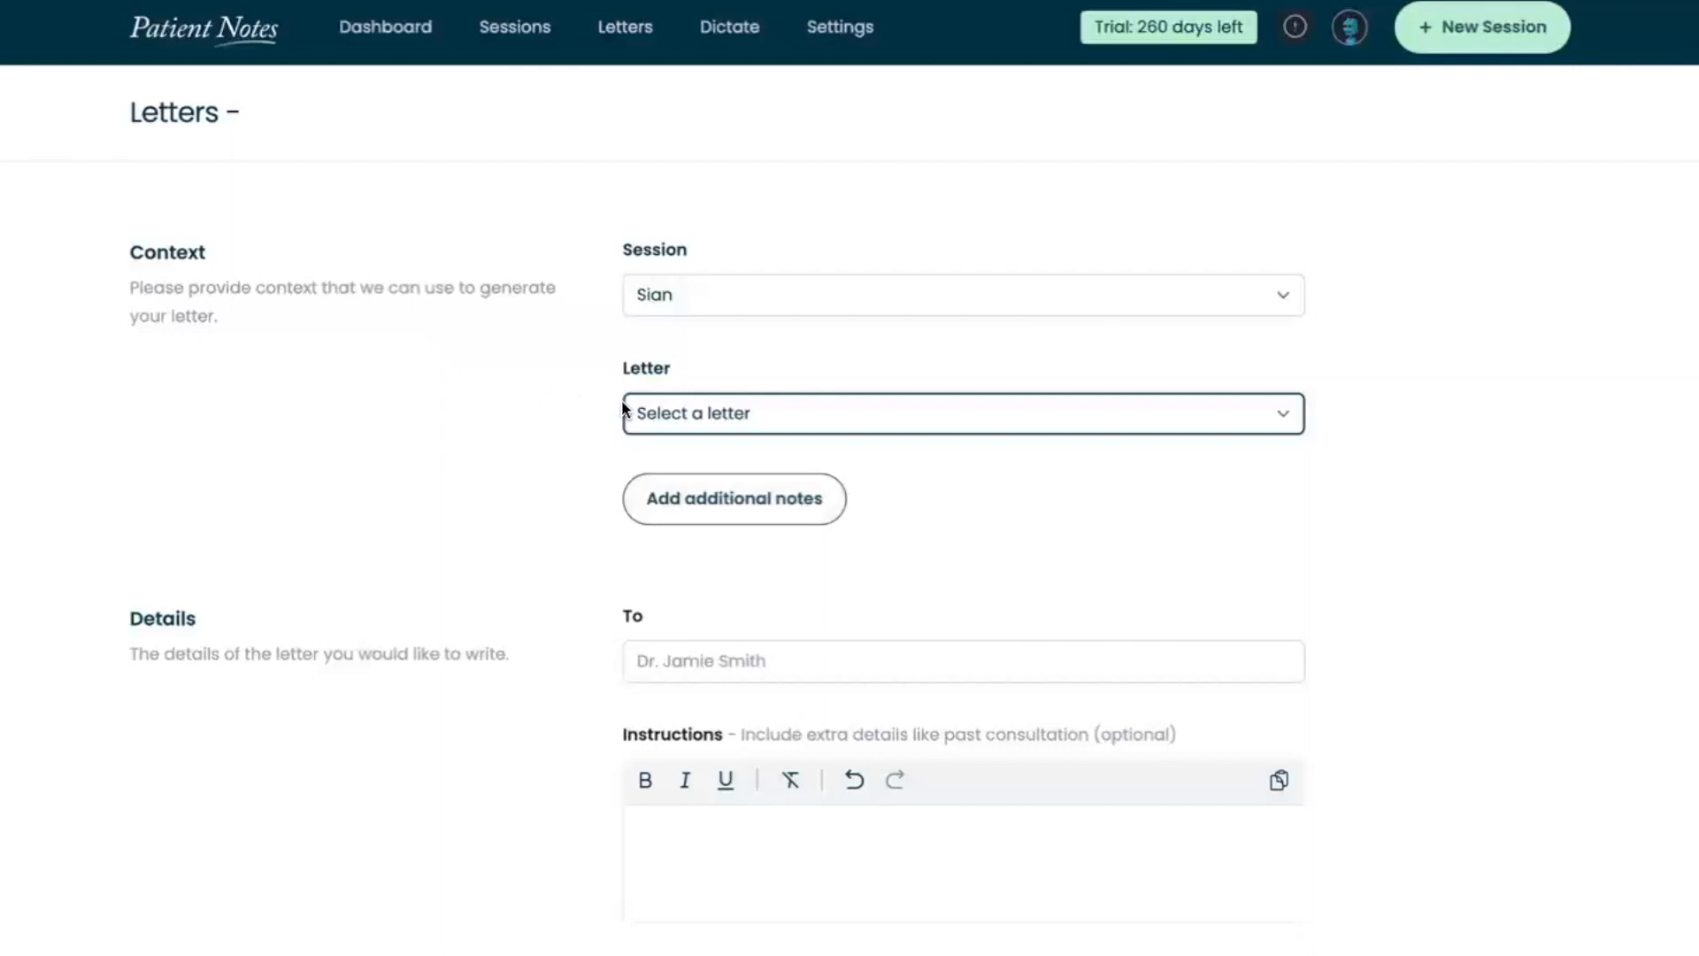
Open the profile settings and examine the custom instructions about the practitioner and the preferred responses
left_click(1350, 26)
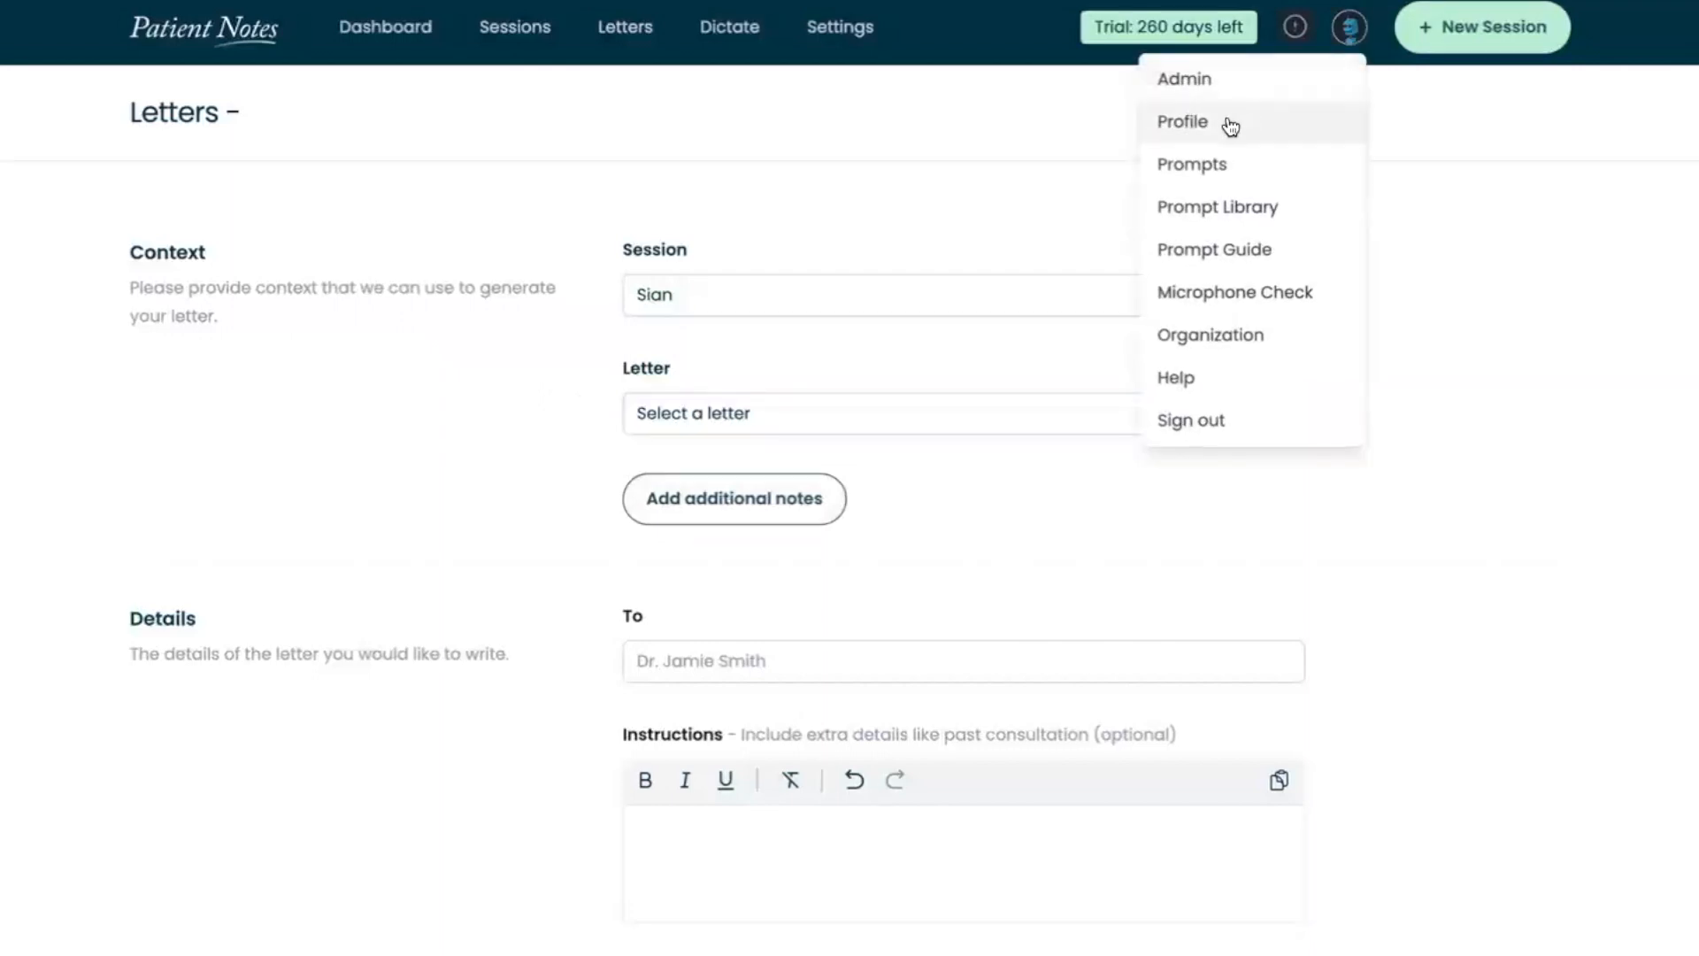
left_click(1225, 122)
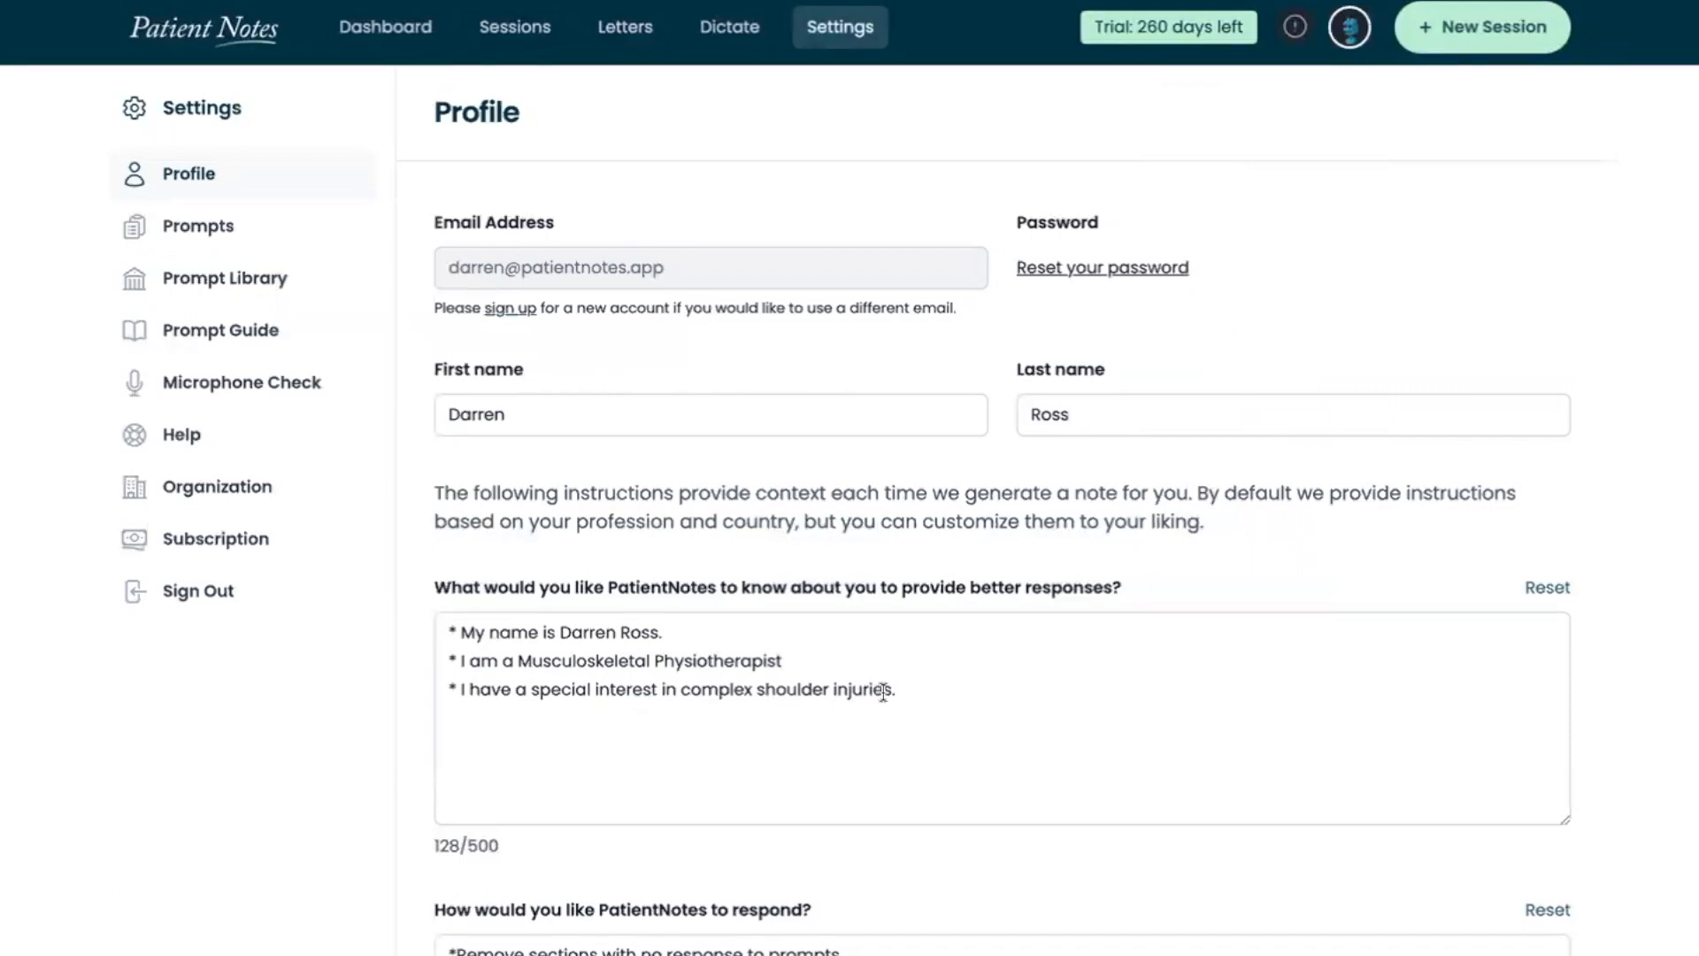
left_click_drag(897, 690, 653, 685)
scroll(653, 684, "down", 1)
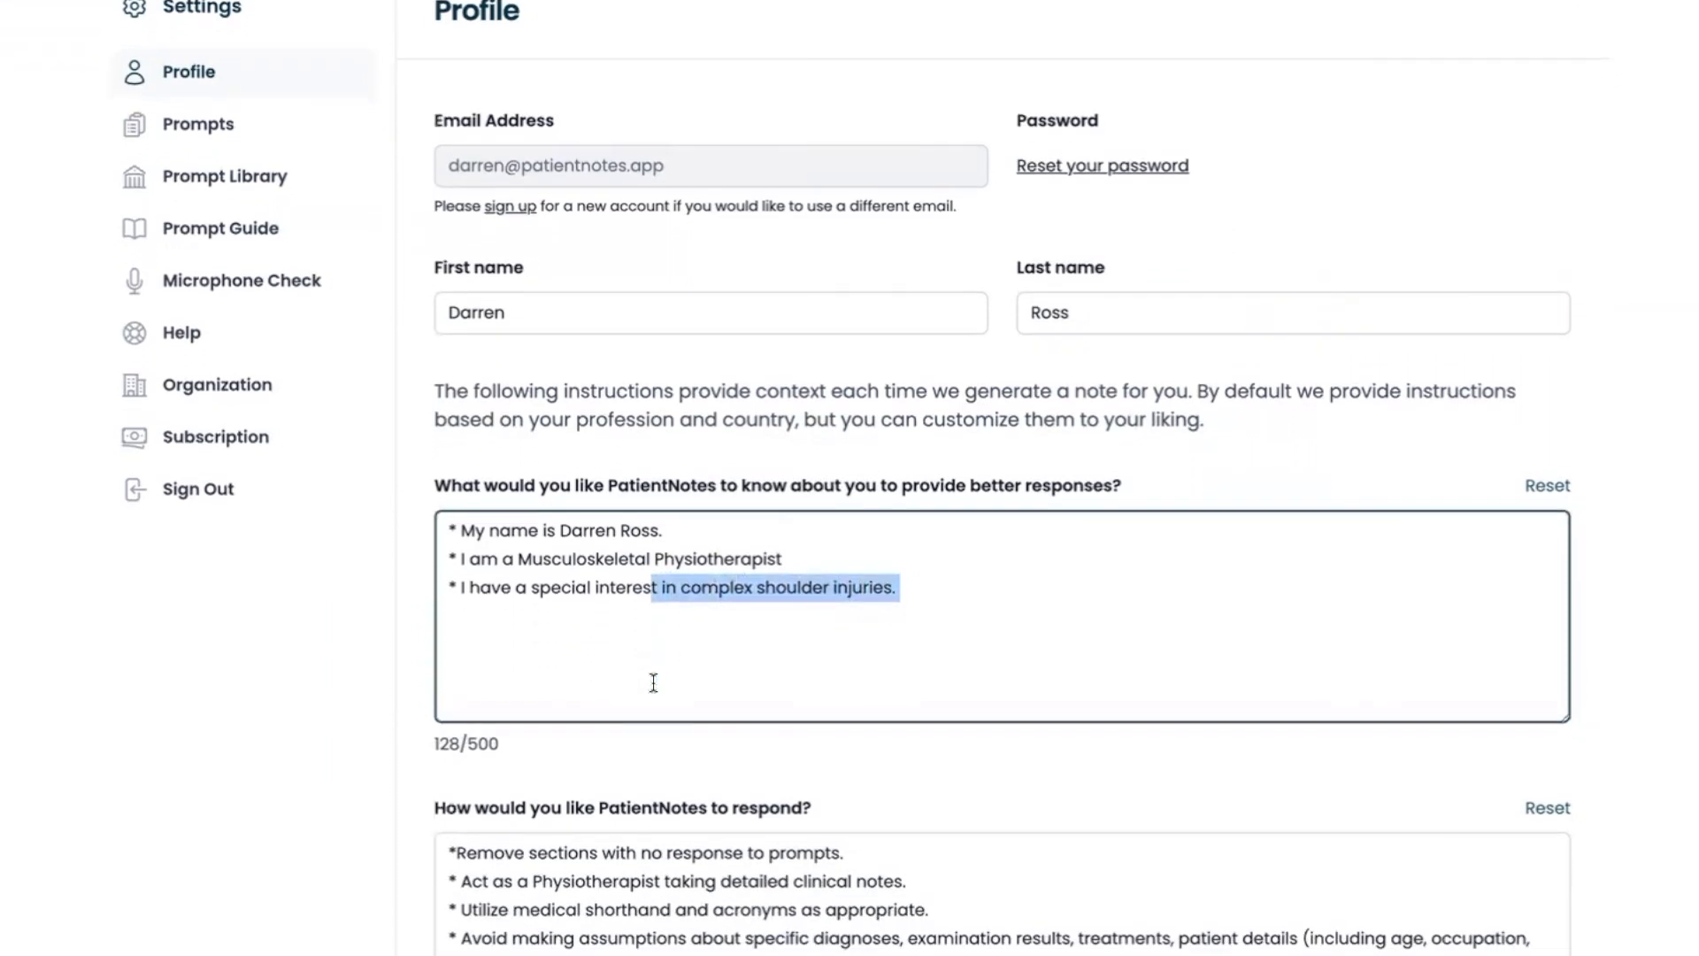
scroll(619, 629, "up", 1)
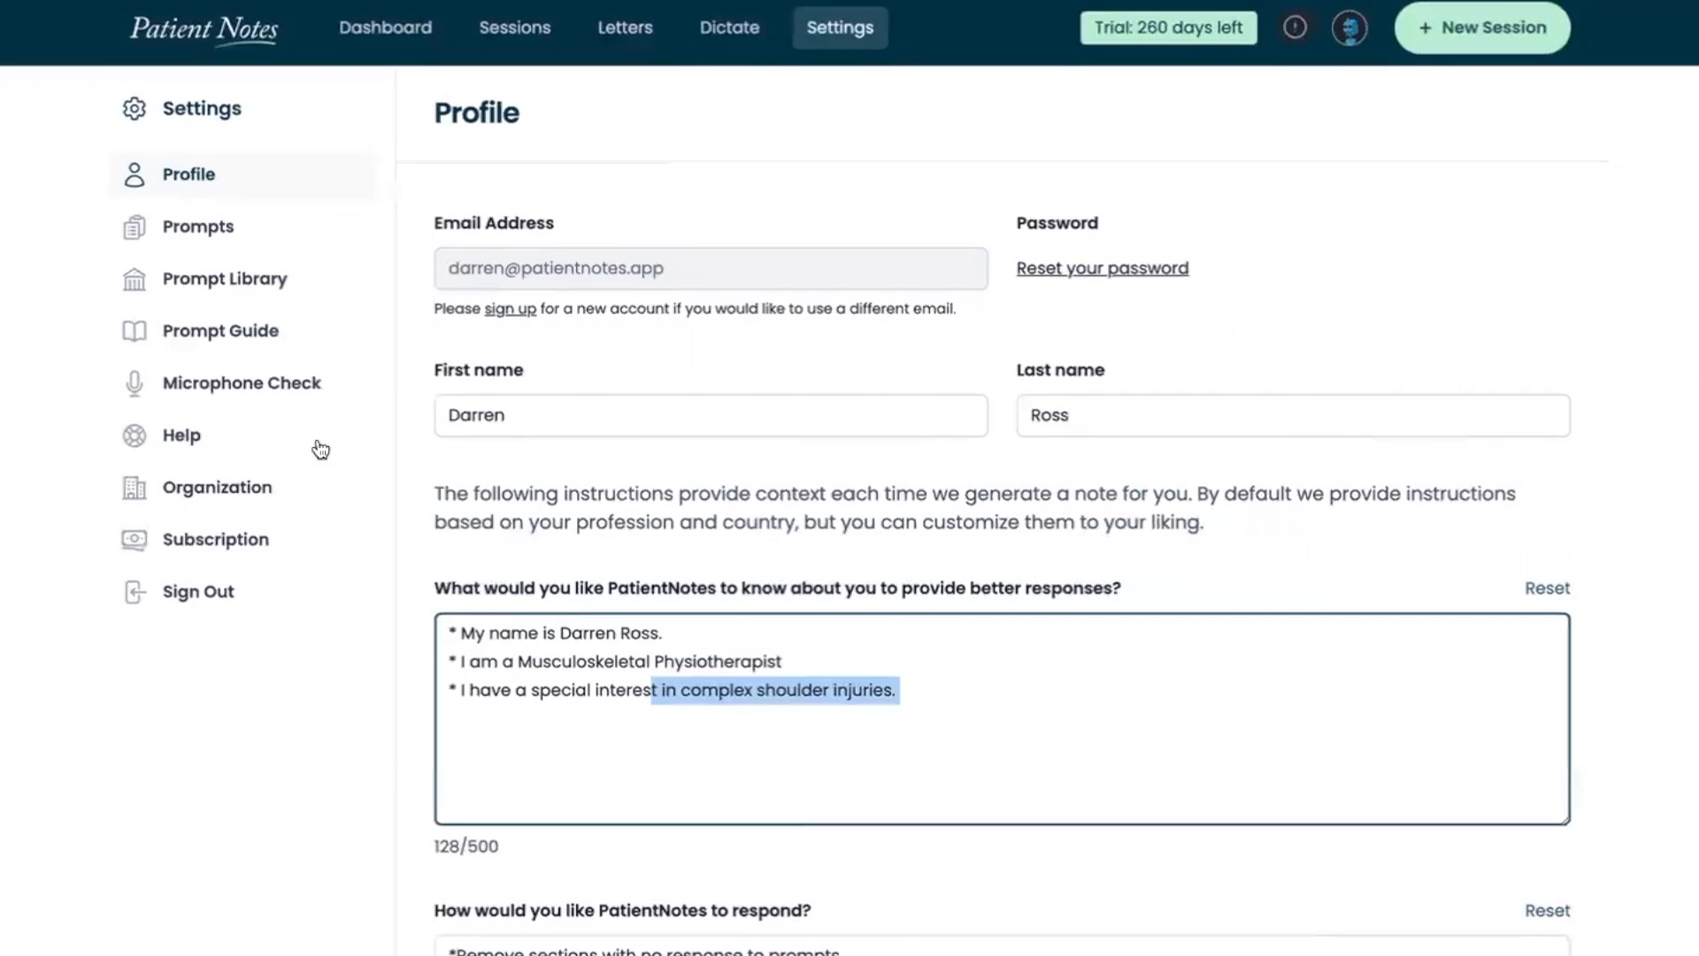
Open the Initial clinical notes prompt from the saved prompts and review its section headings and instructions
left_click(235, 251)
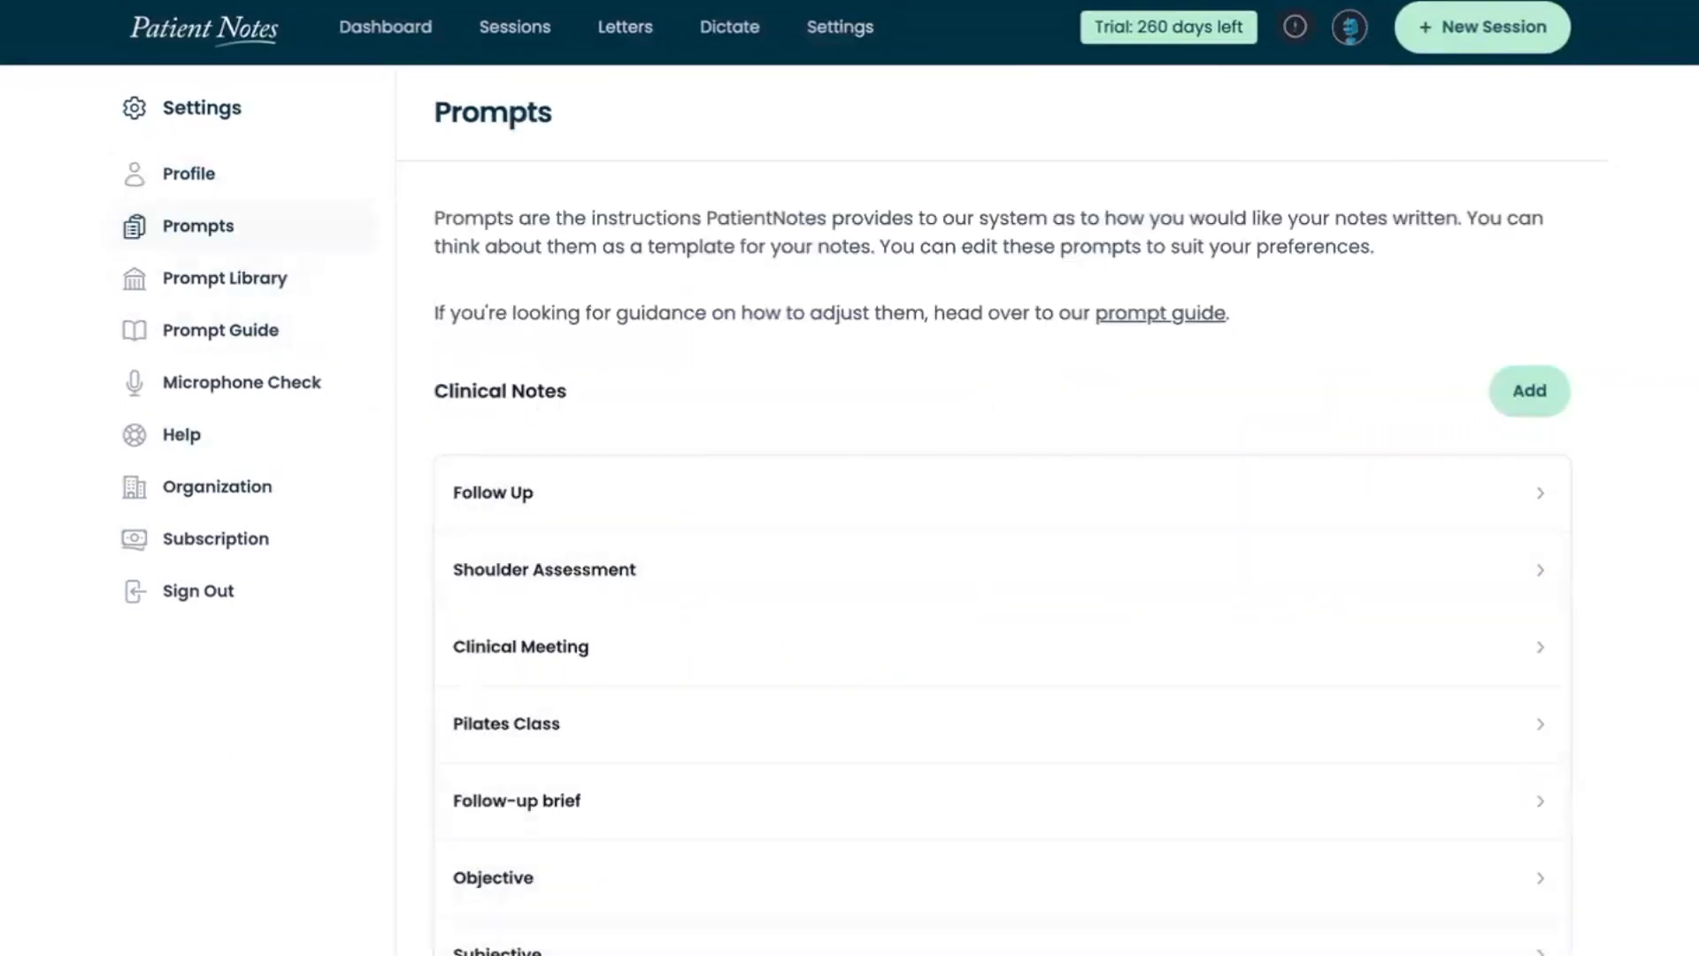
left_click(556, 955)
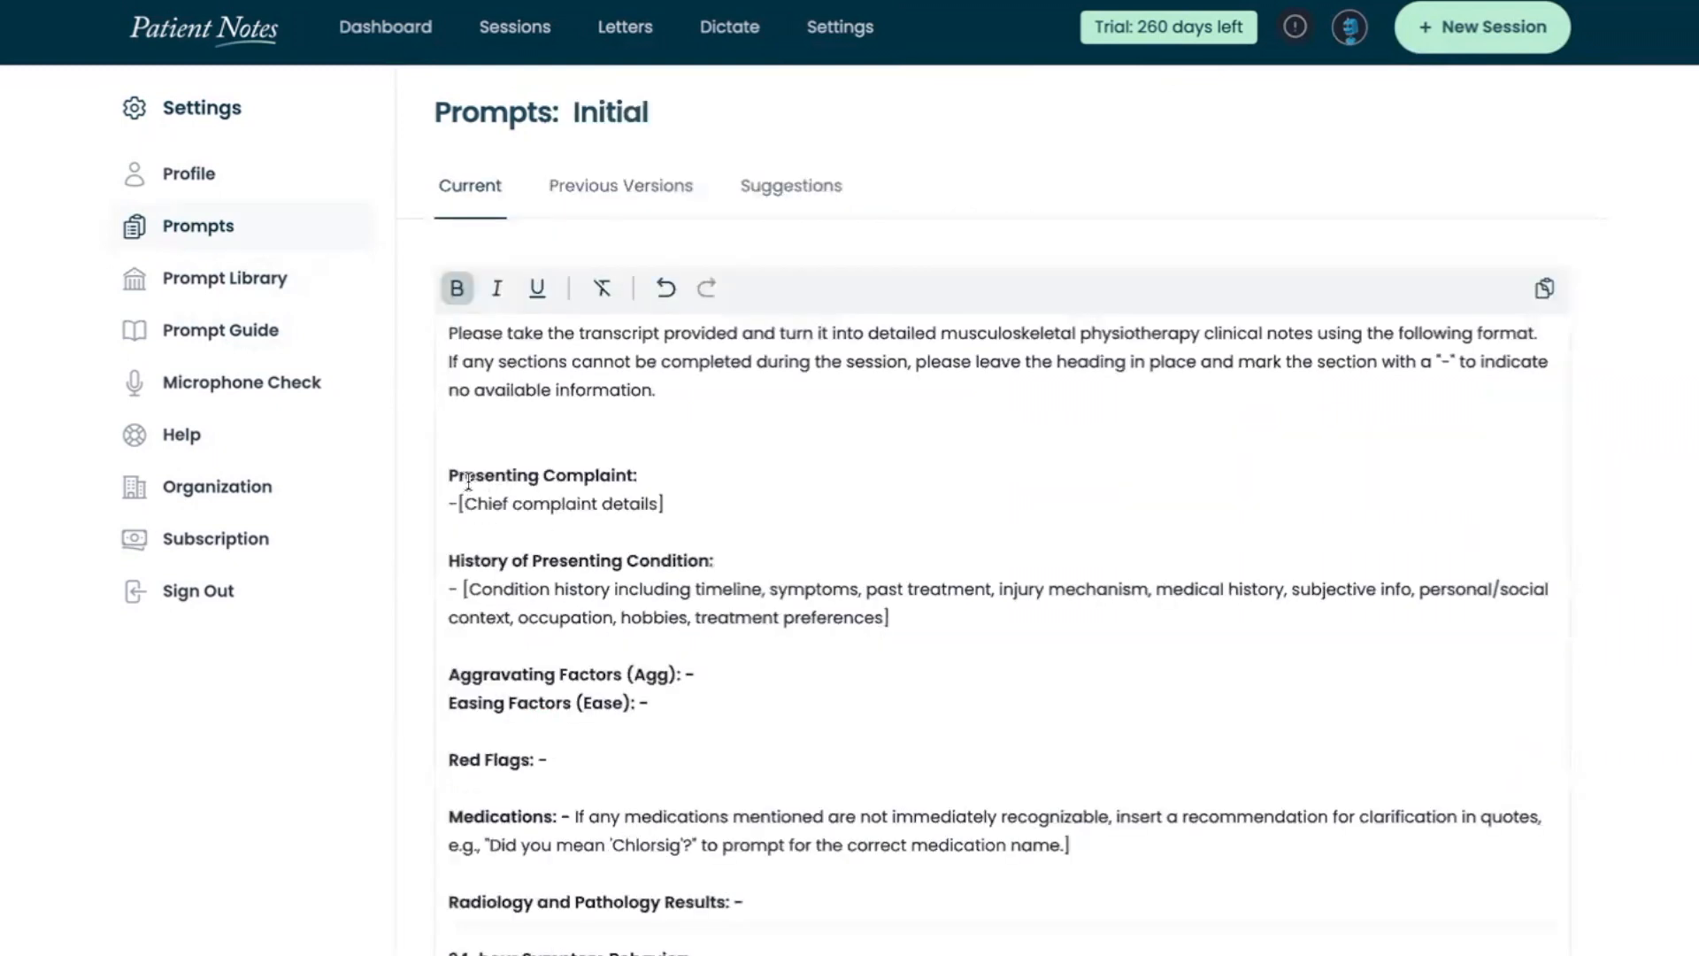
left_click_drag(458, 475, 628, 478)
scroll(556, 624, "down", 1)
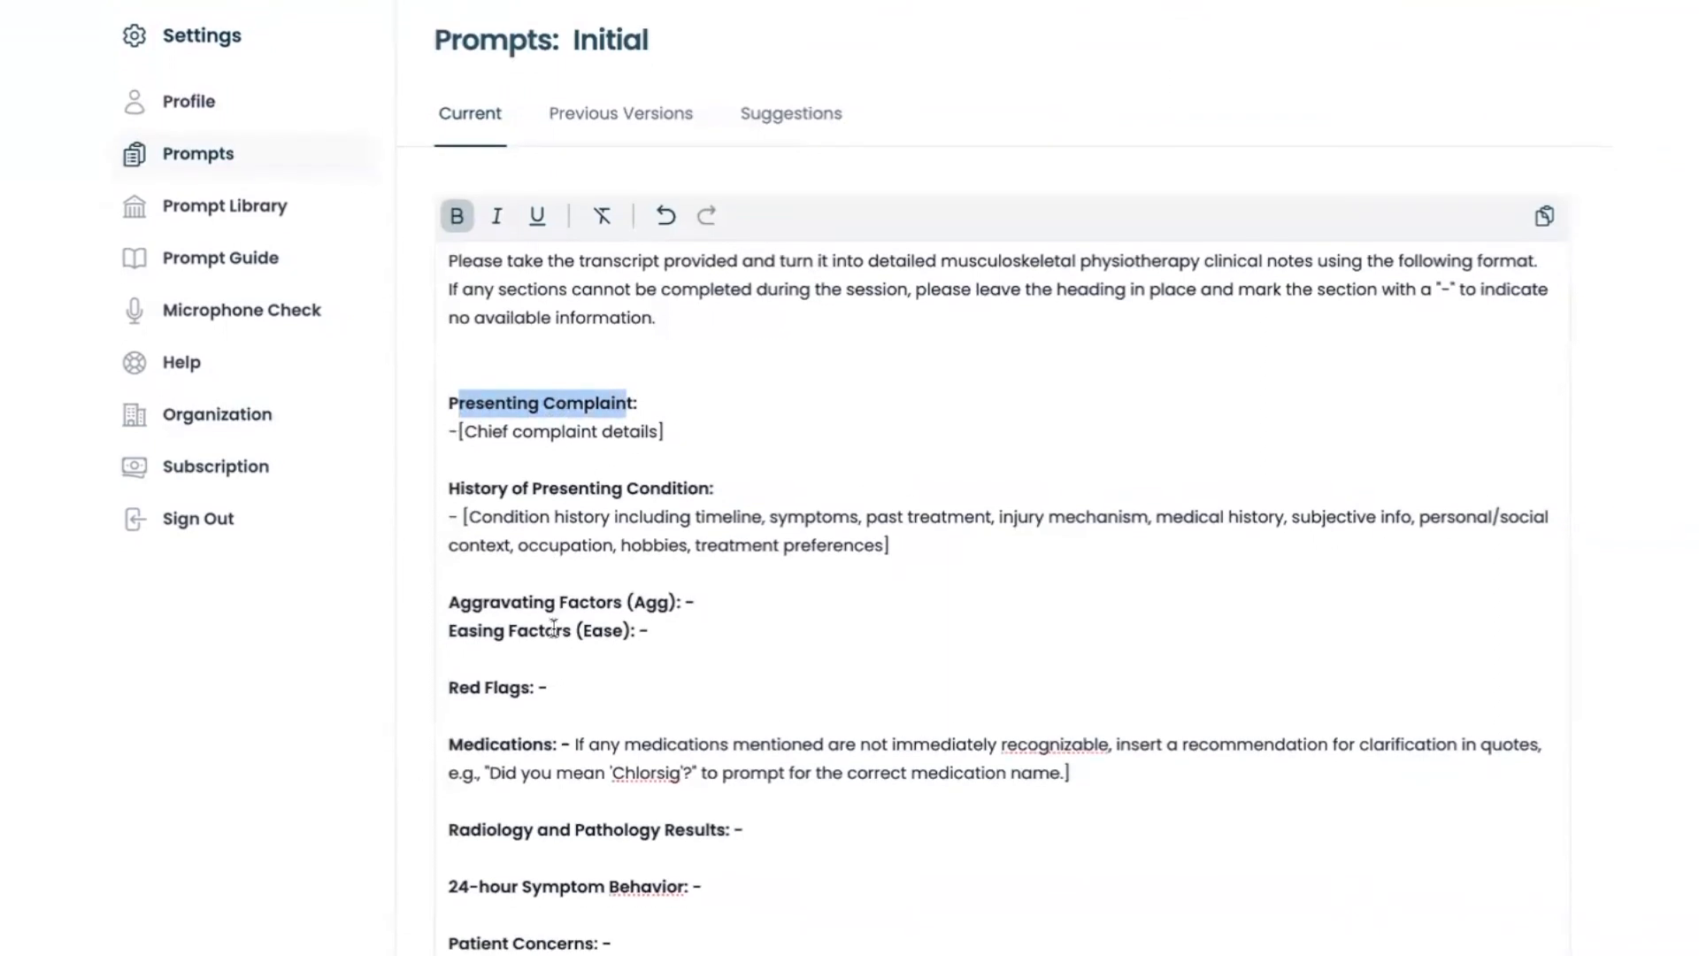
scroll(554, 476, "down", 2)
scroll(554, 475, "up", 1)
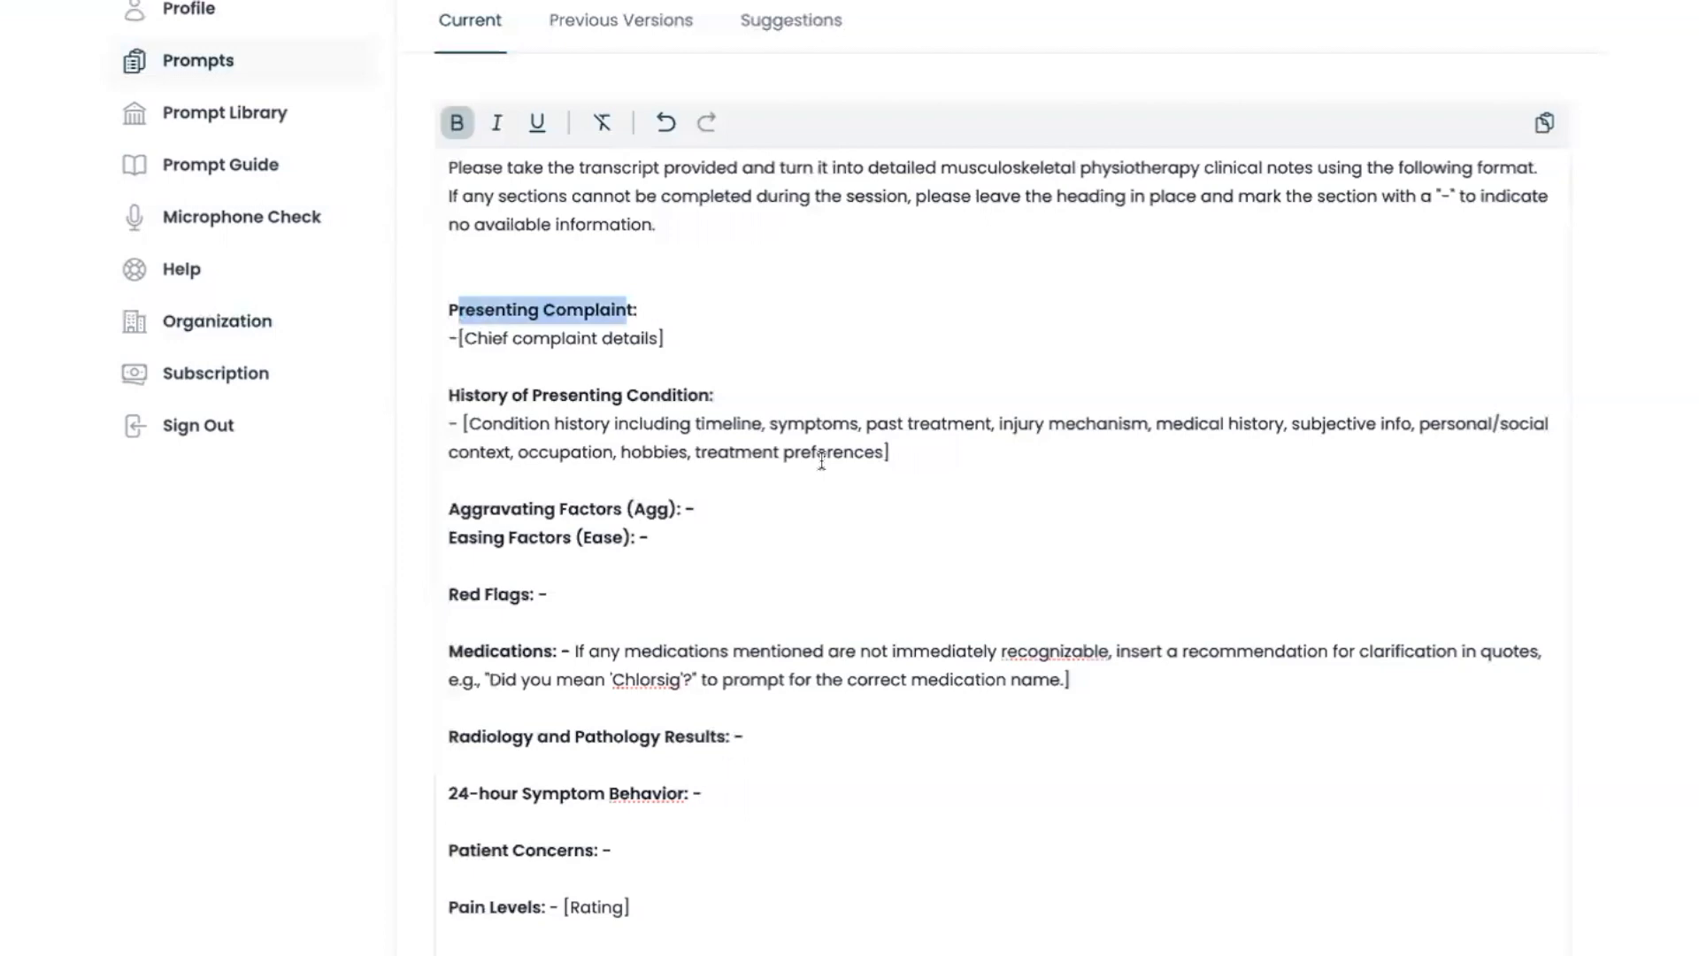
Remove "symptoms," from History of Presenting Condition and add a separate bold Symptoms heading above Aggravating Factors
left_click_drag(766, 425, 863, 425)
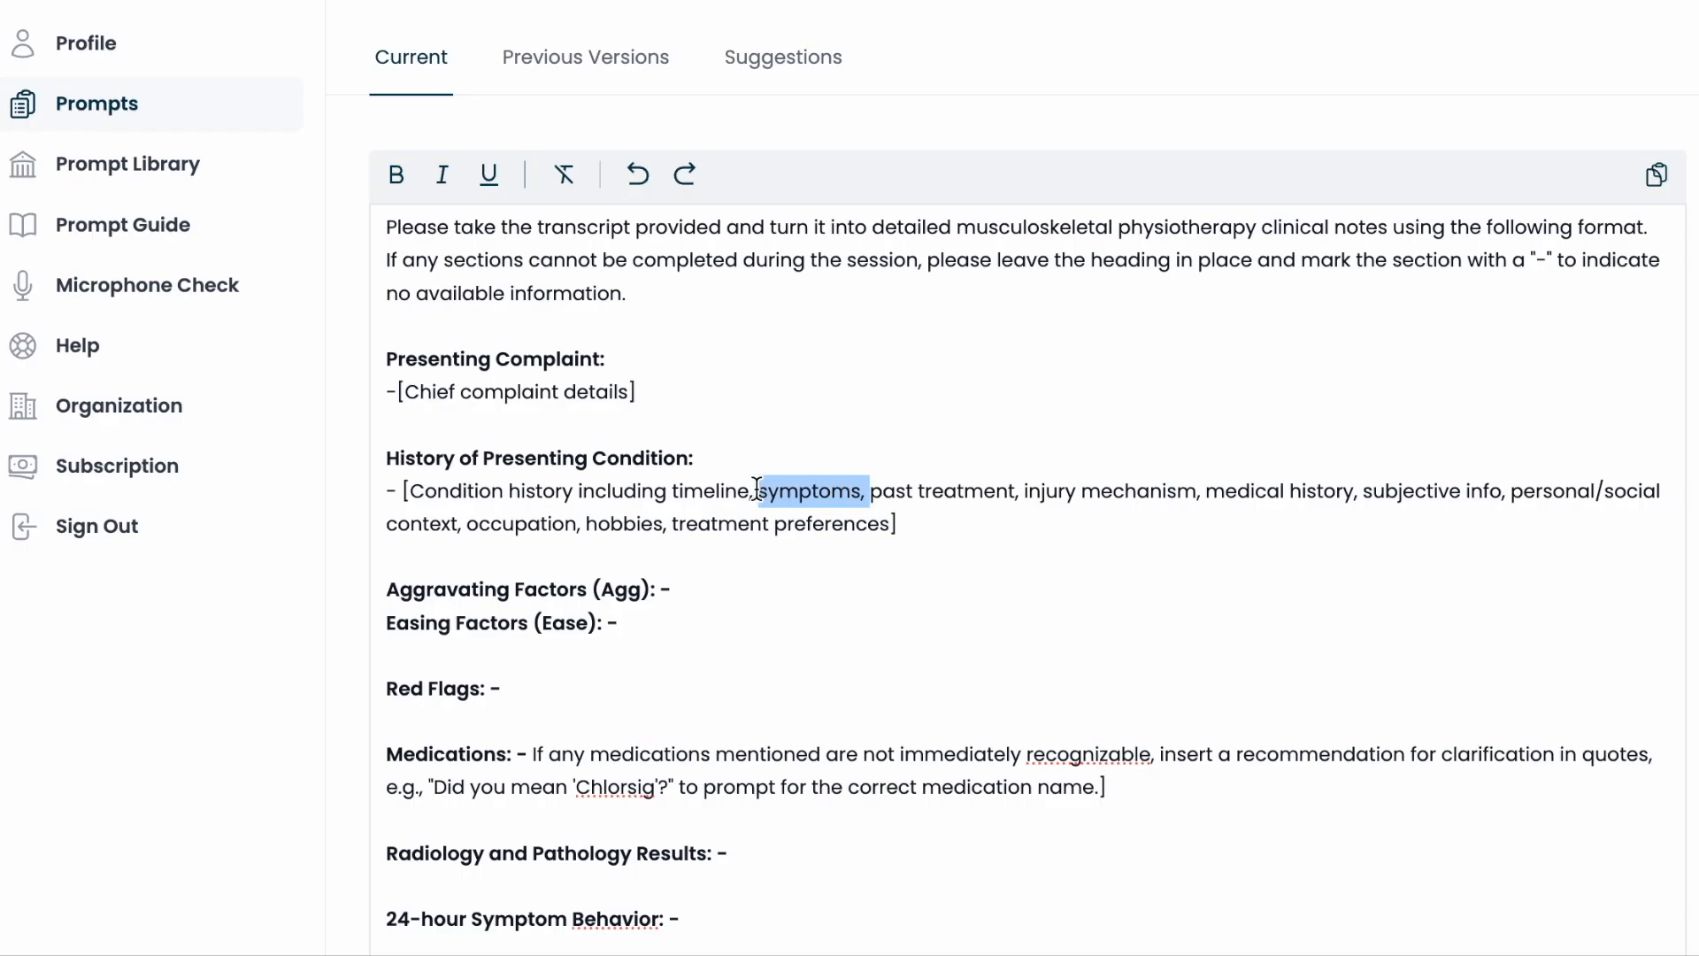
key("BackSpace")
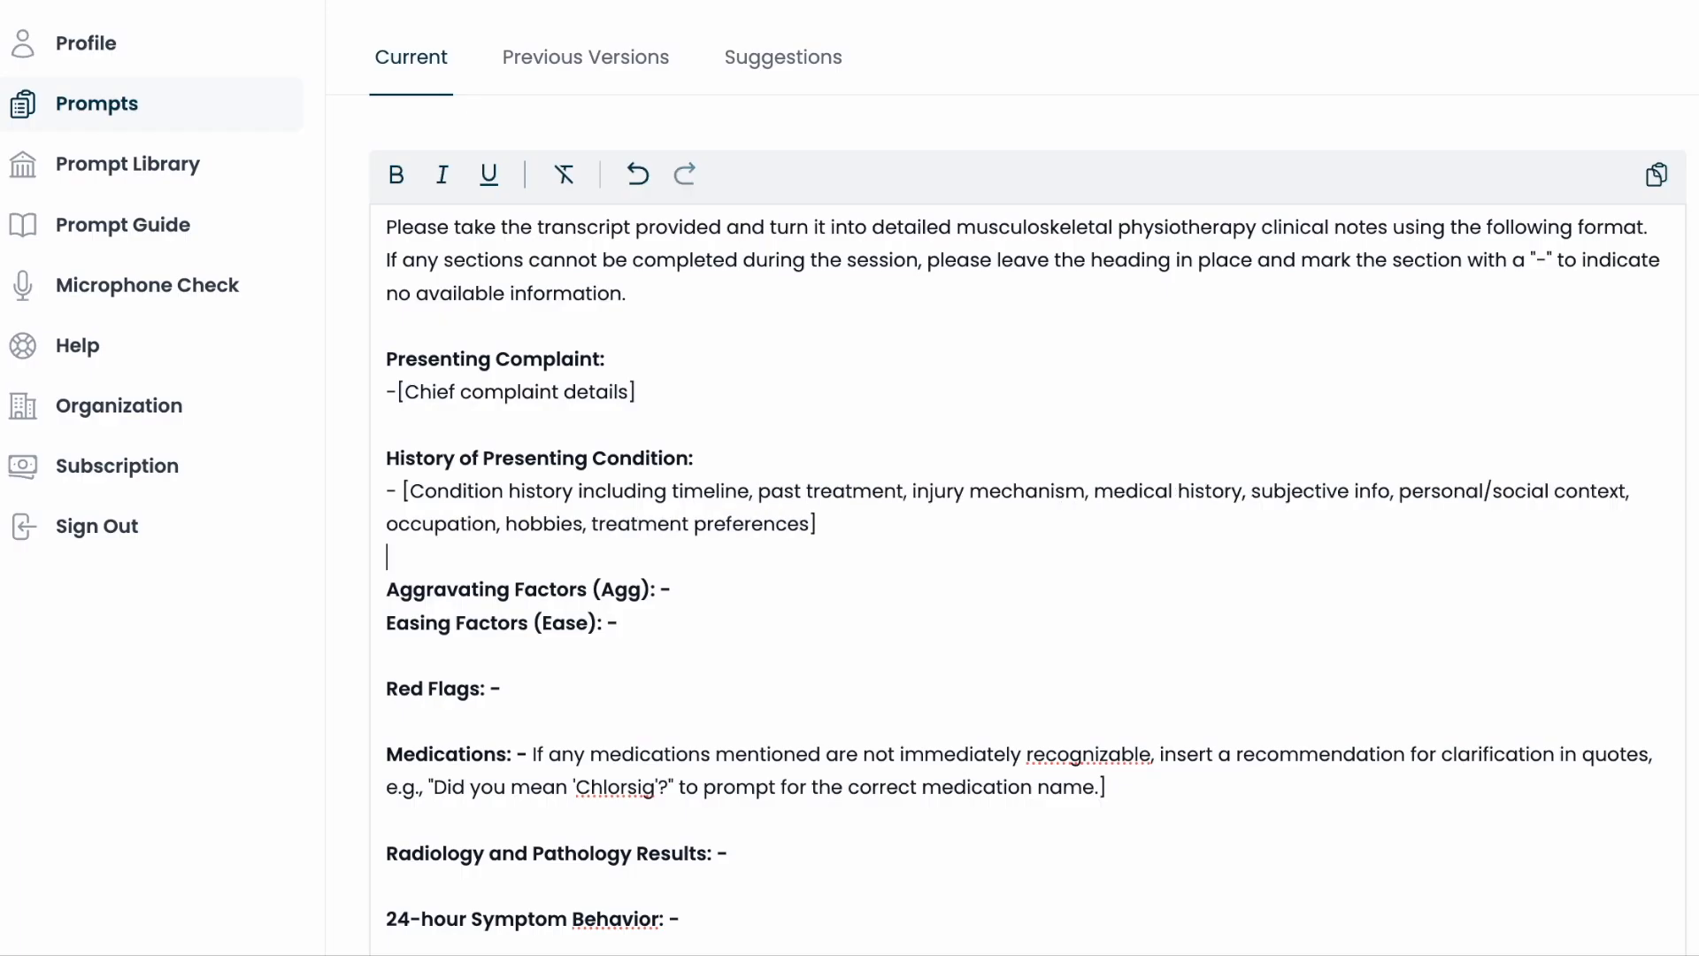
key("Return")
key("Return")
key("Up")
key("ctrl+b")
type("Symptom")
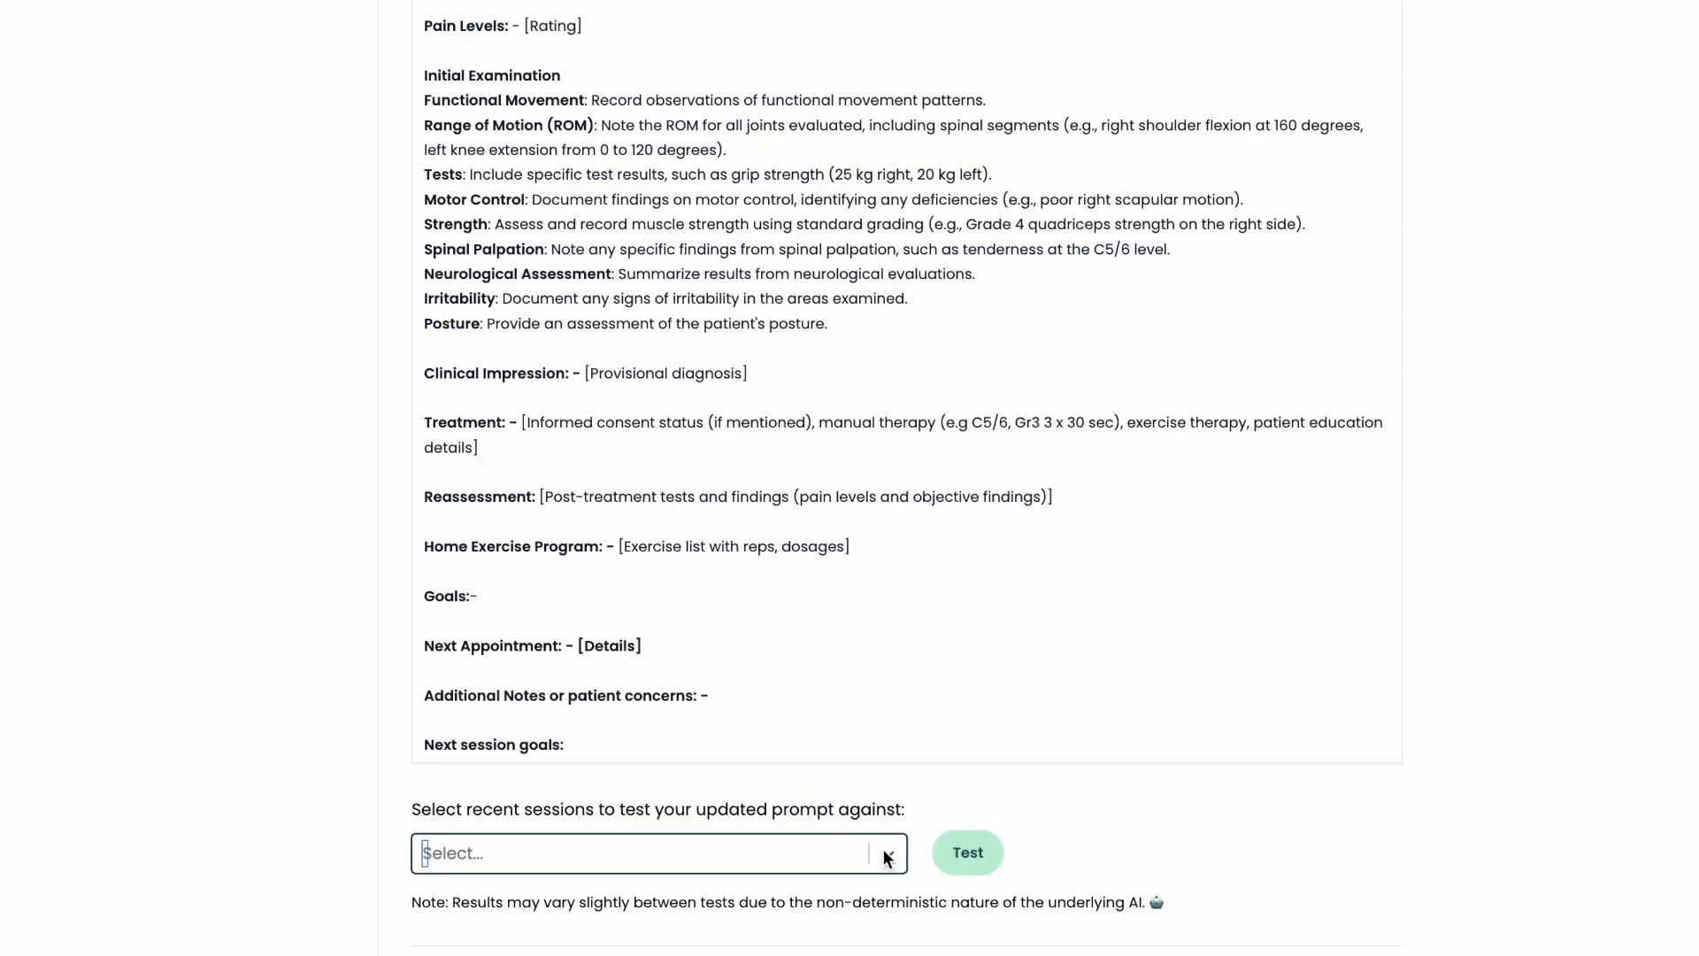
Test the updated prompt against the first recent session and compare the before and after notes
left_click(885, 855)
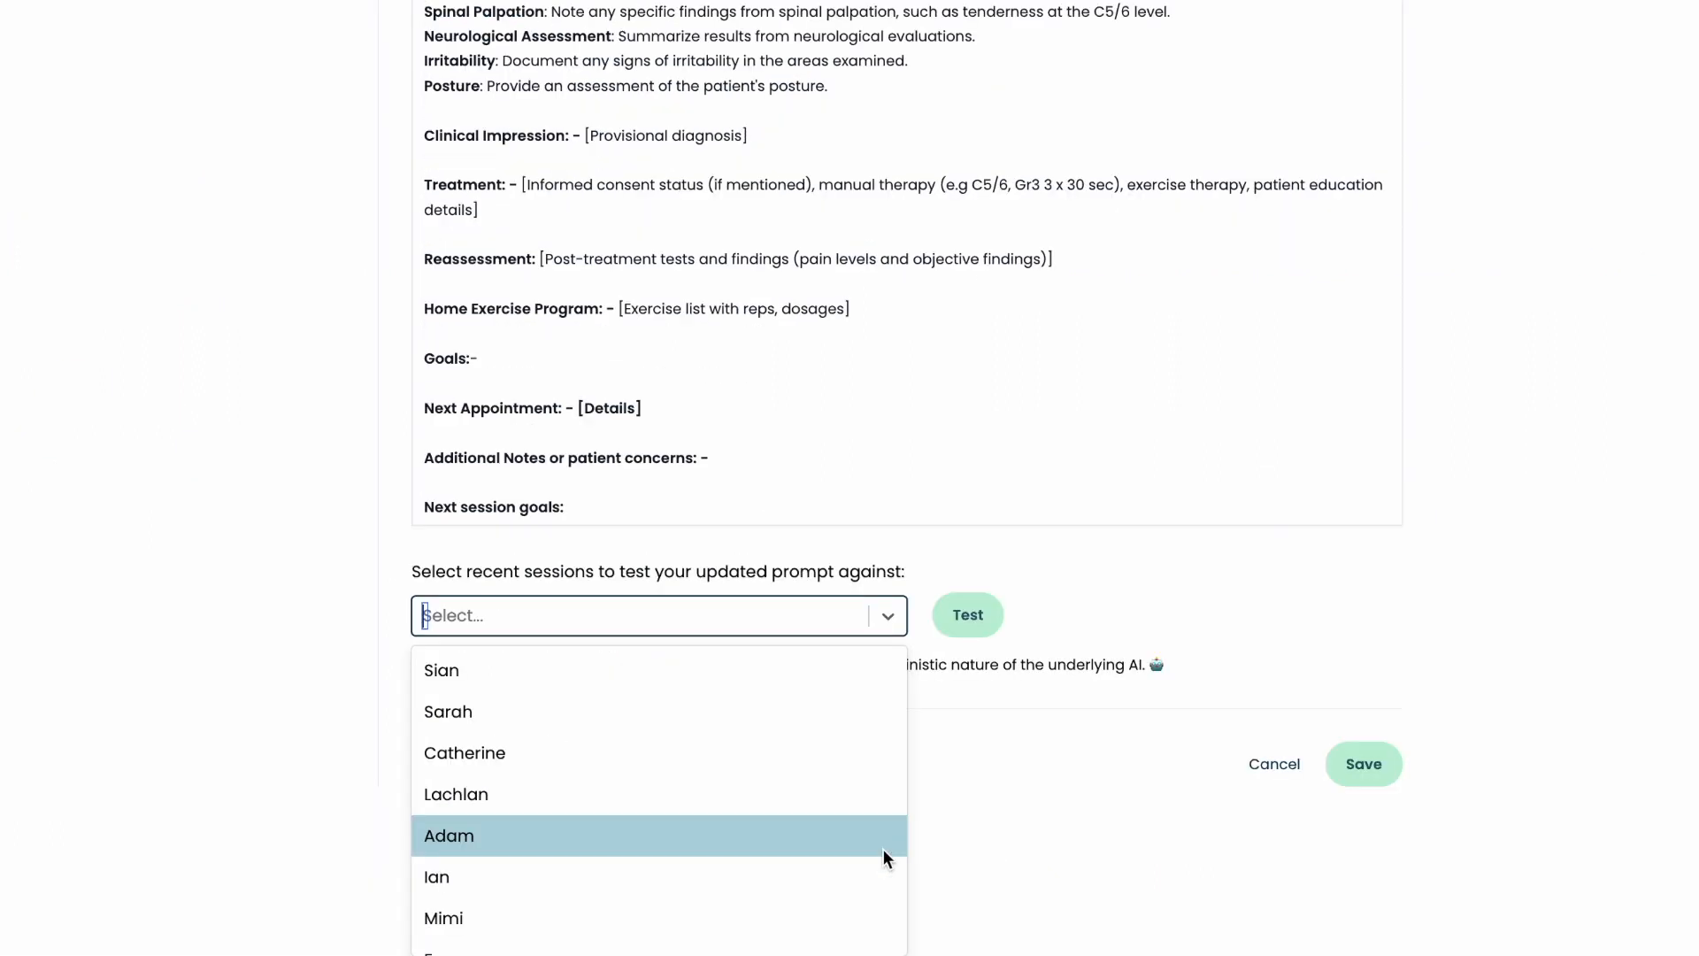
left_click(761, 673)
left_click(978, 784)
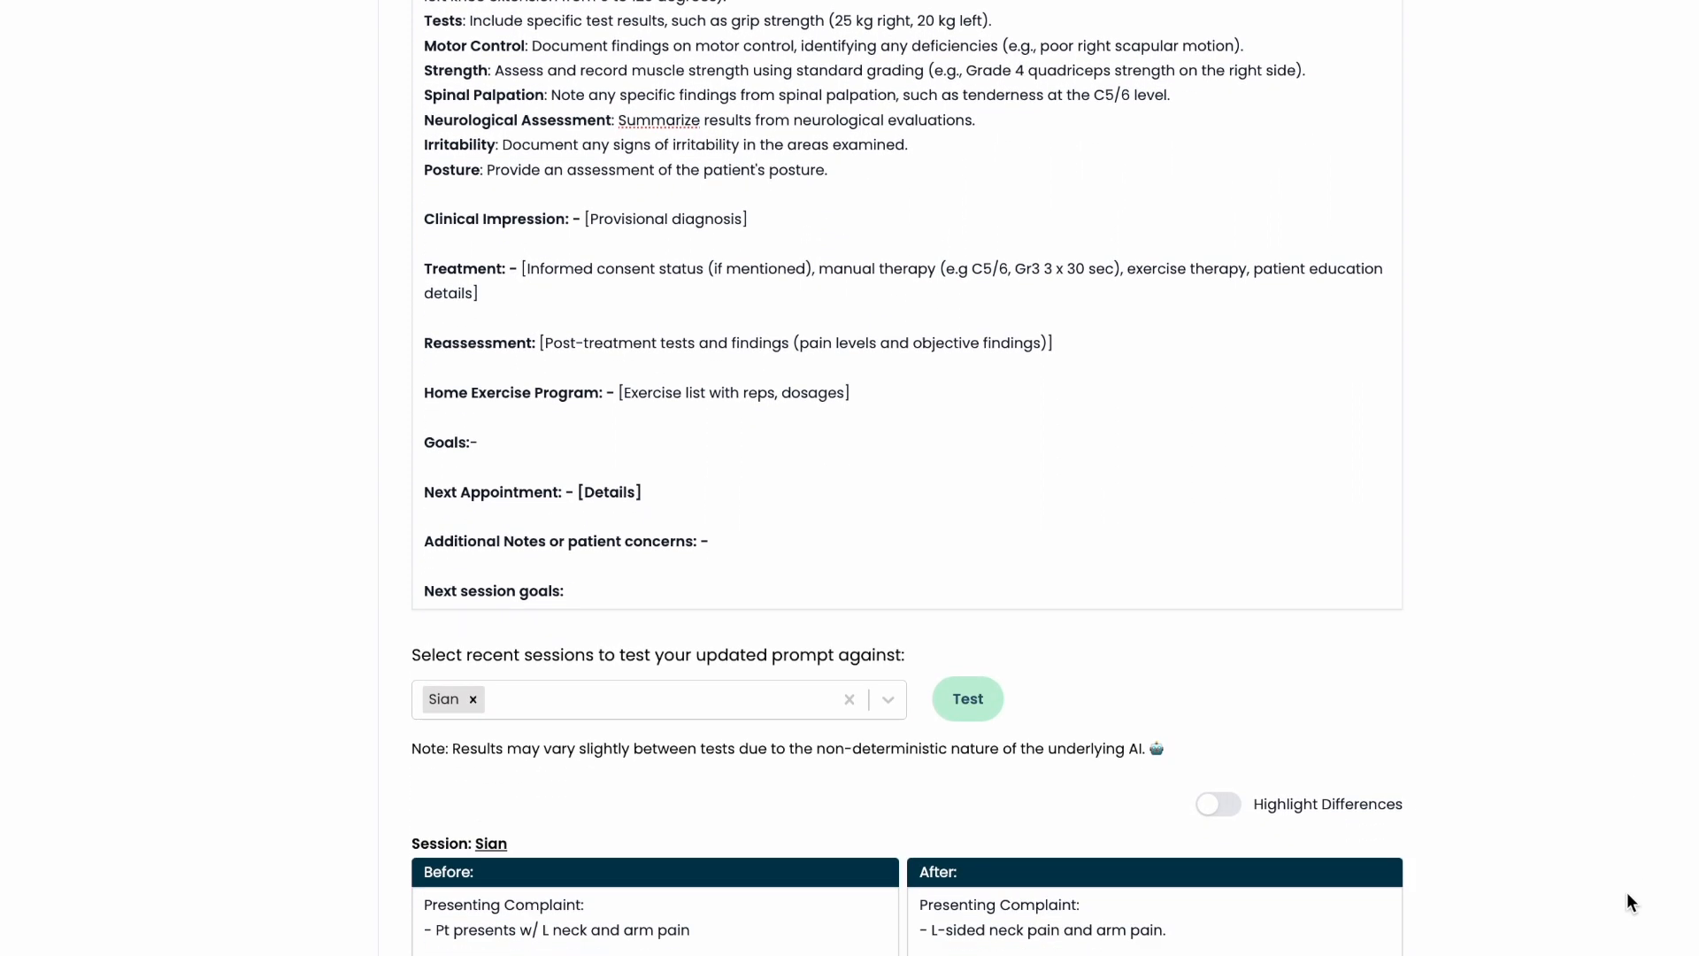
scroll(1627, 892, "down", 4)
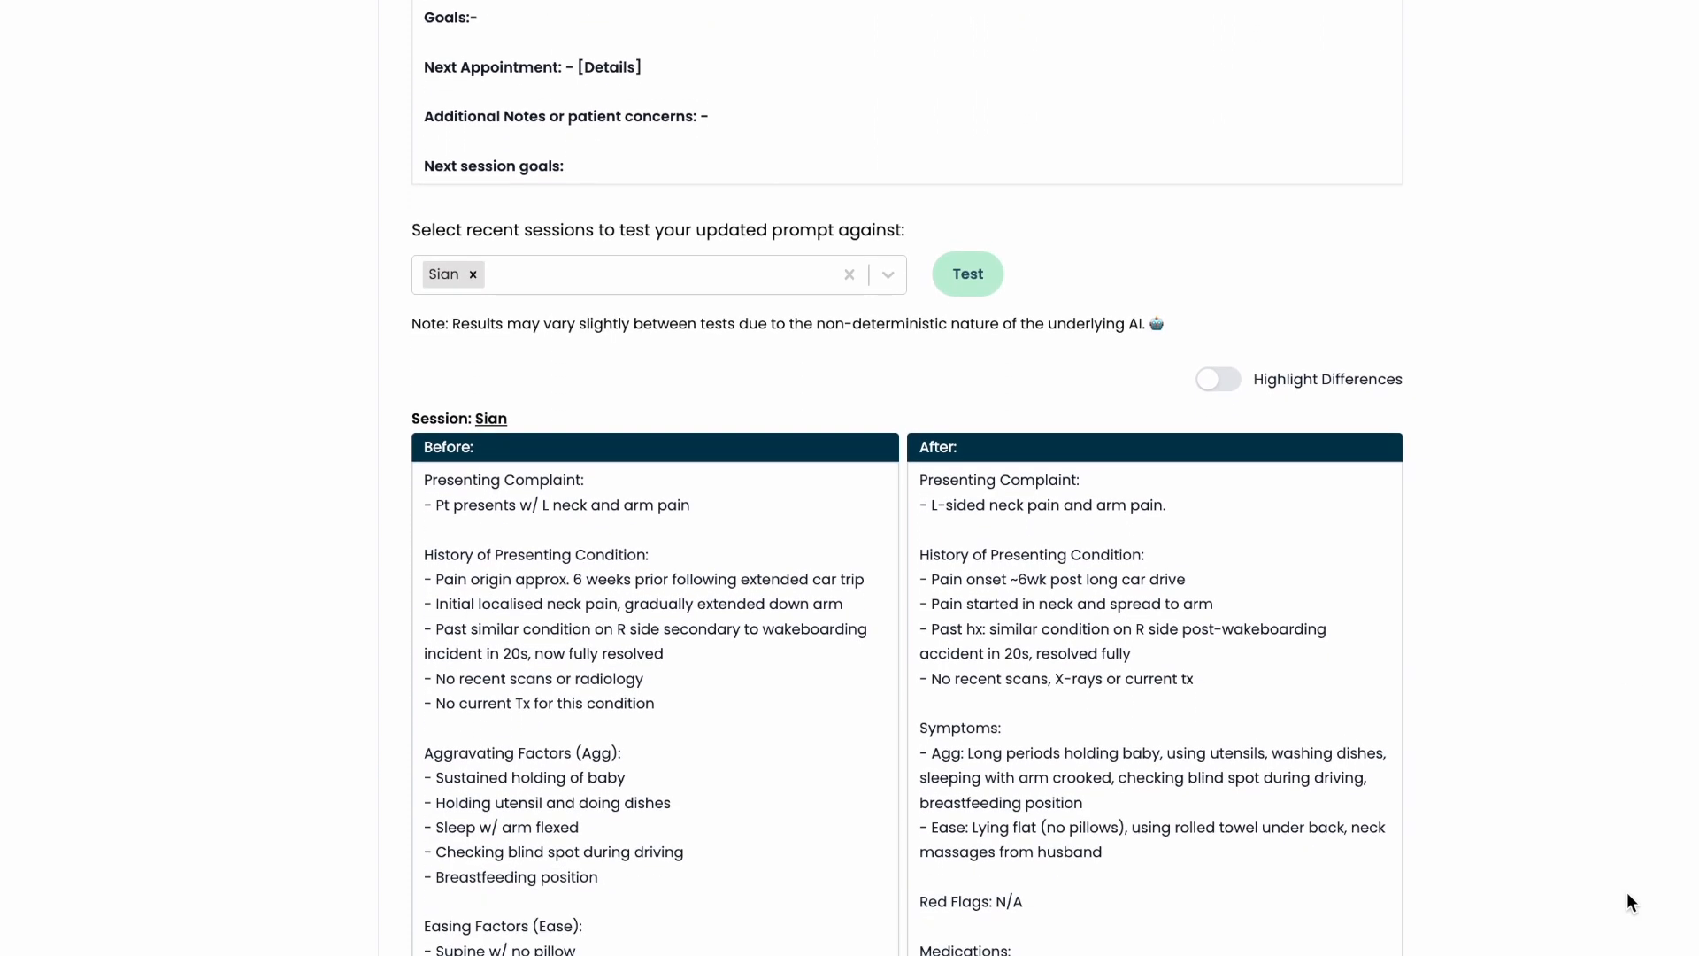
scroll(1627, 892, "down", 2)
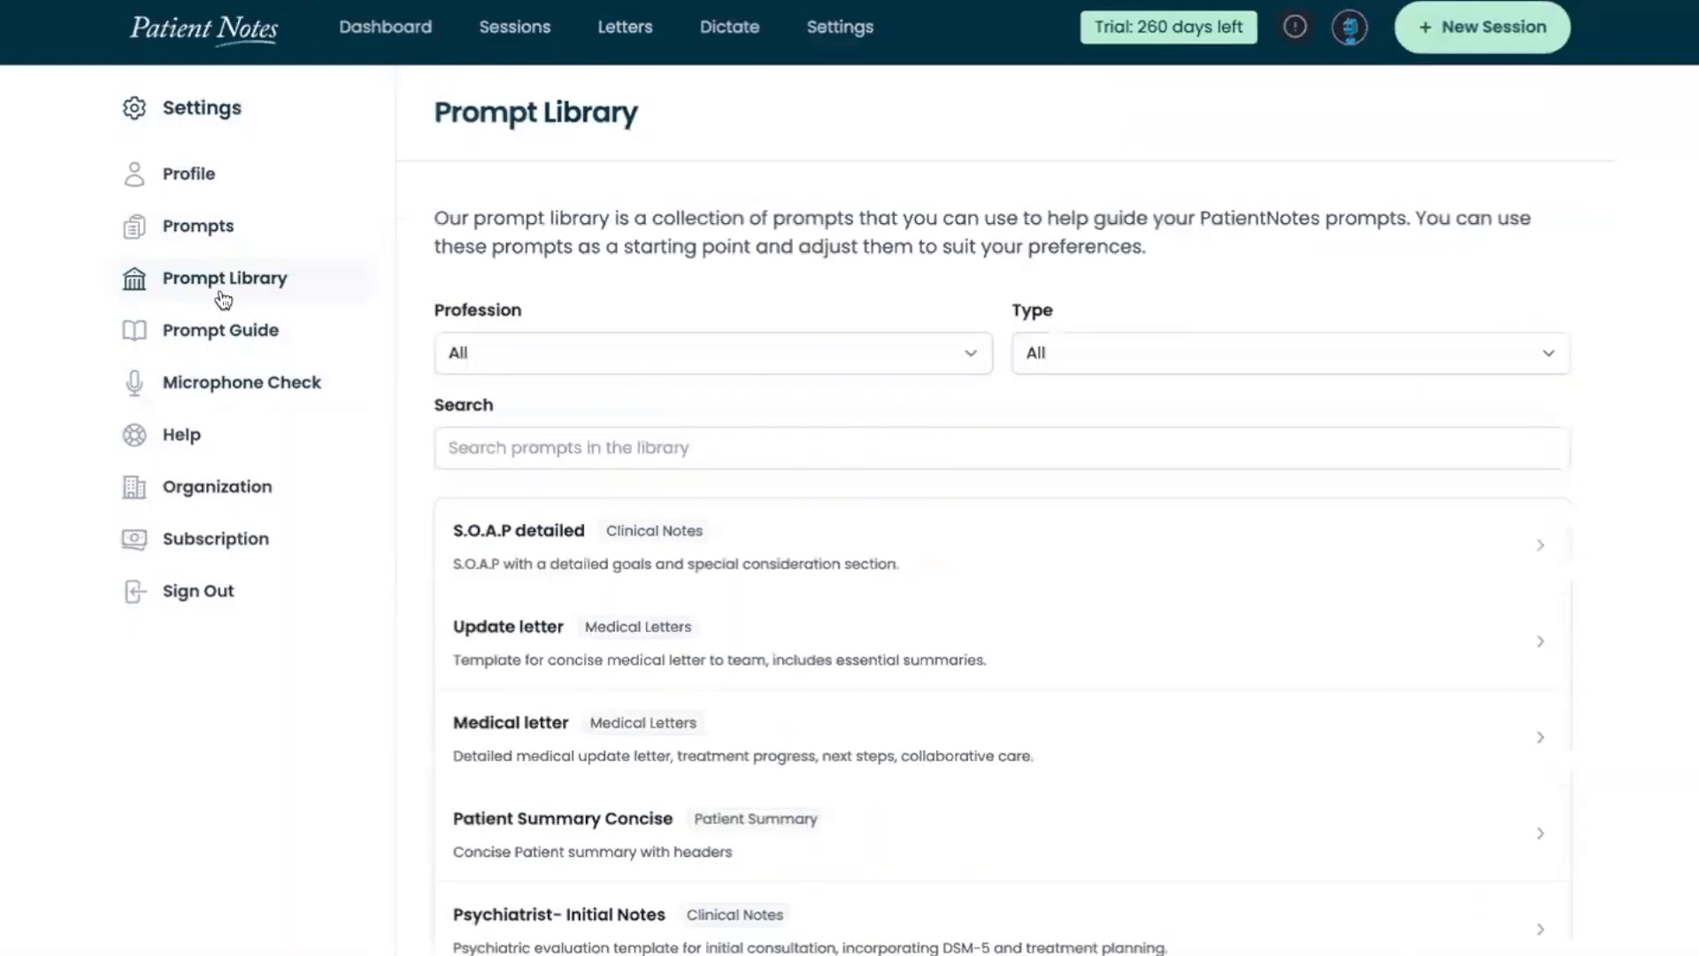
Search the prompt library for "women" and look through the profession filter options, leaving the filter at All
left_click(480, 440)
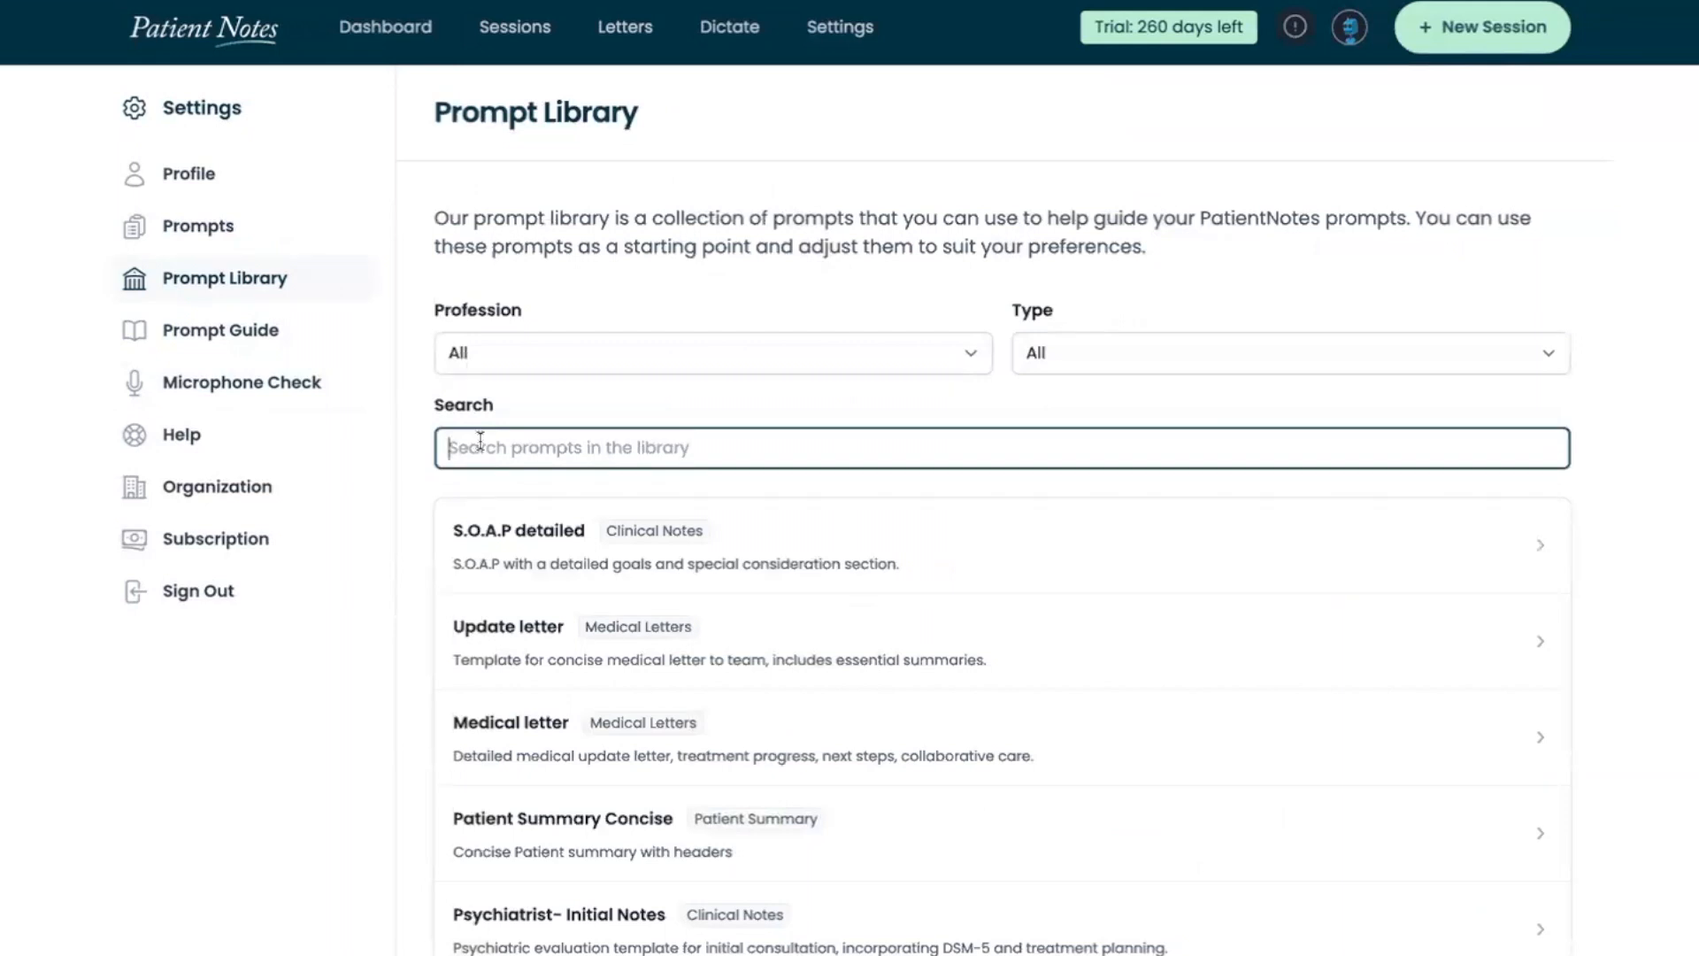
type("women")
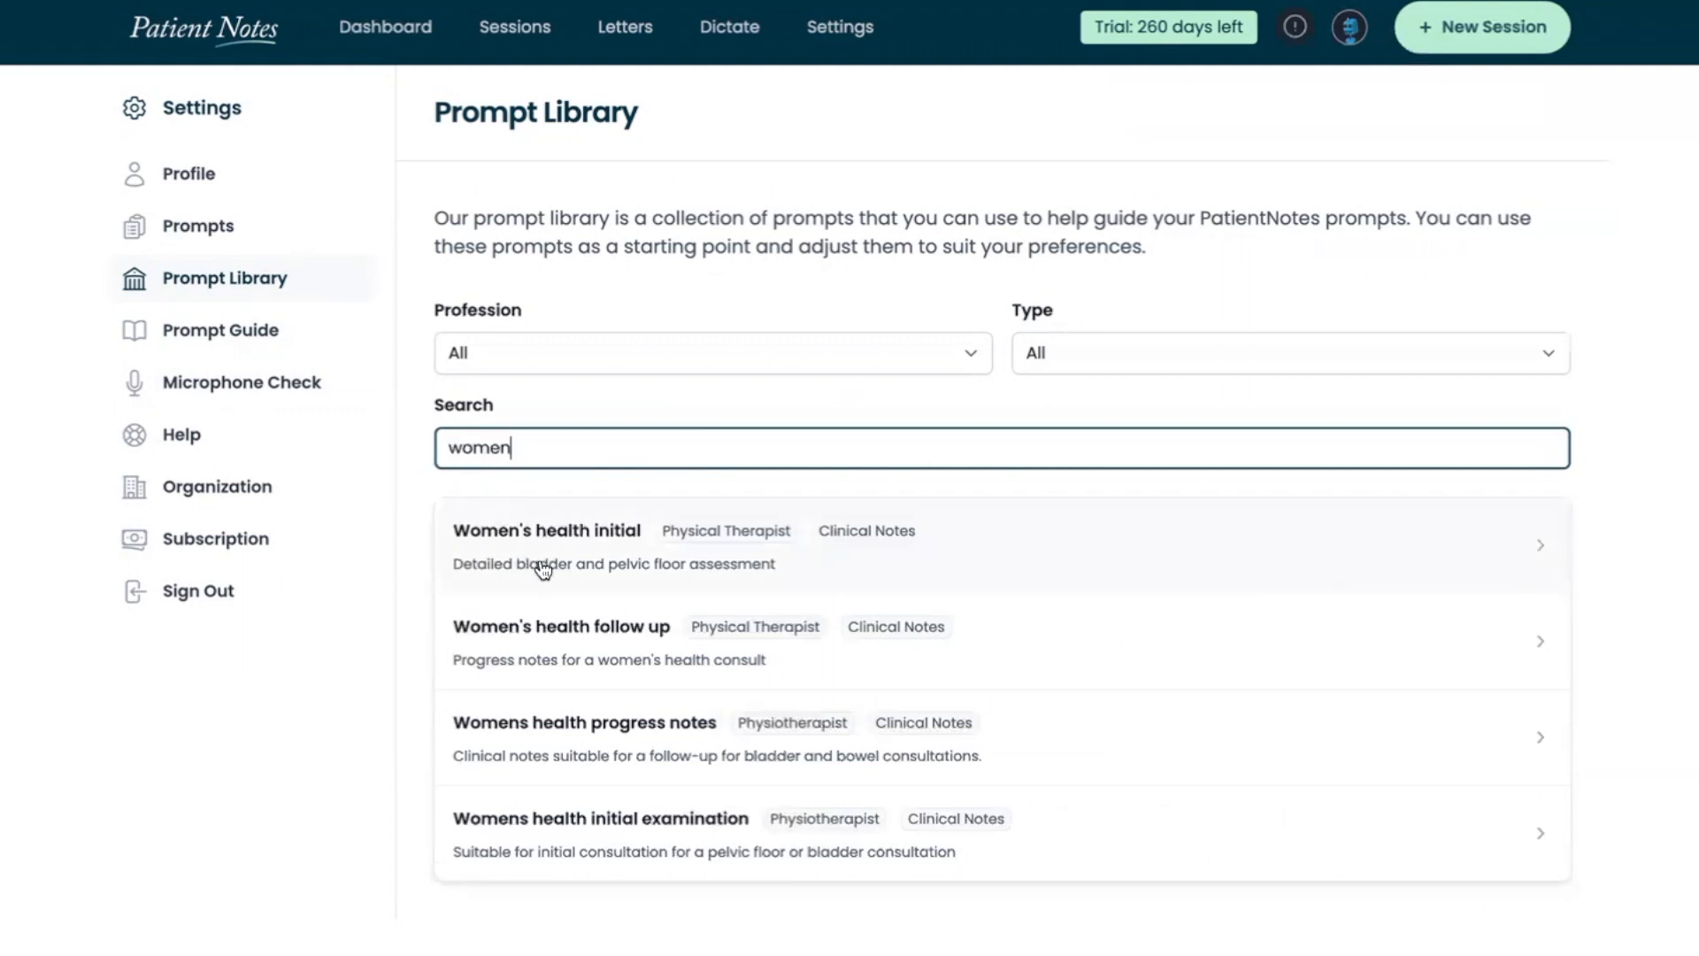
left_click(561, 358)
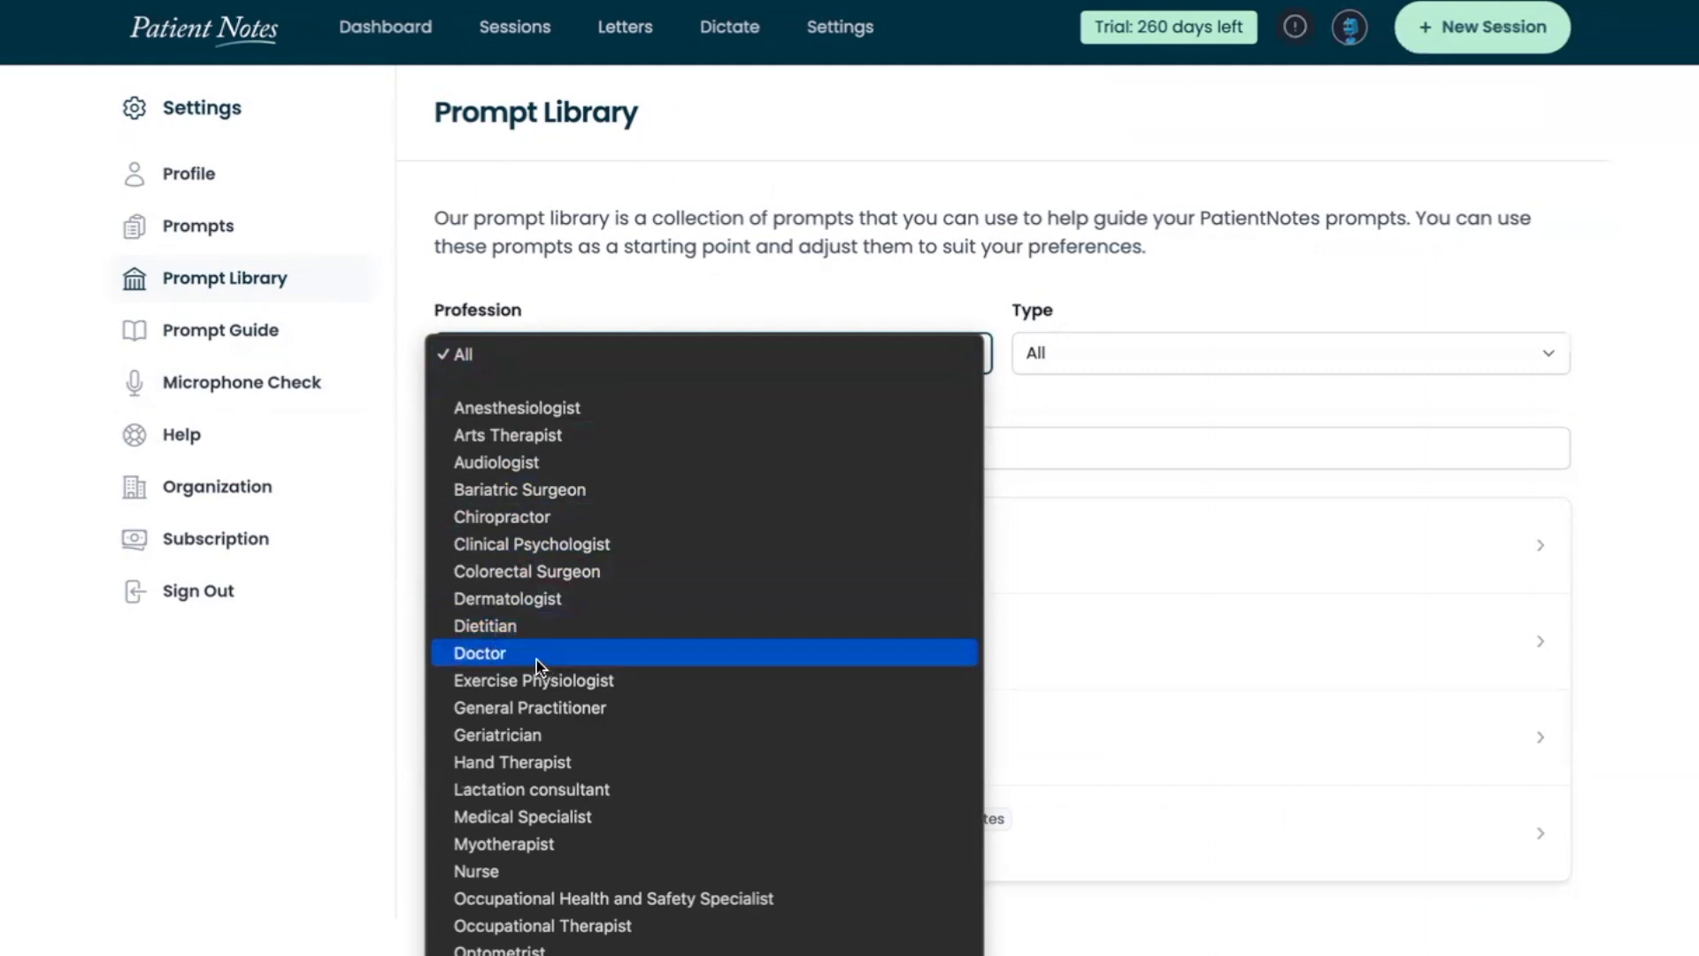
left_click(1019, 409)
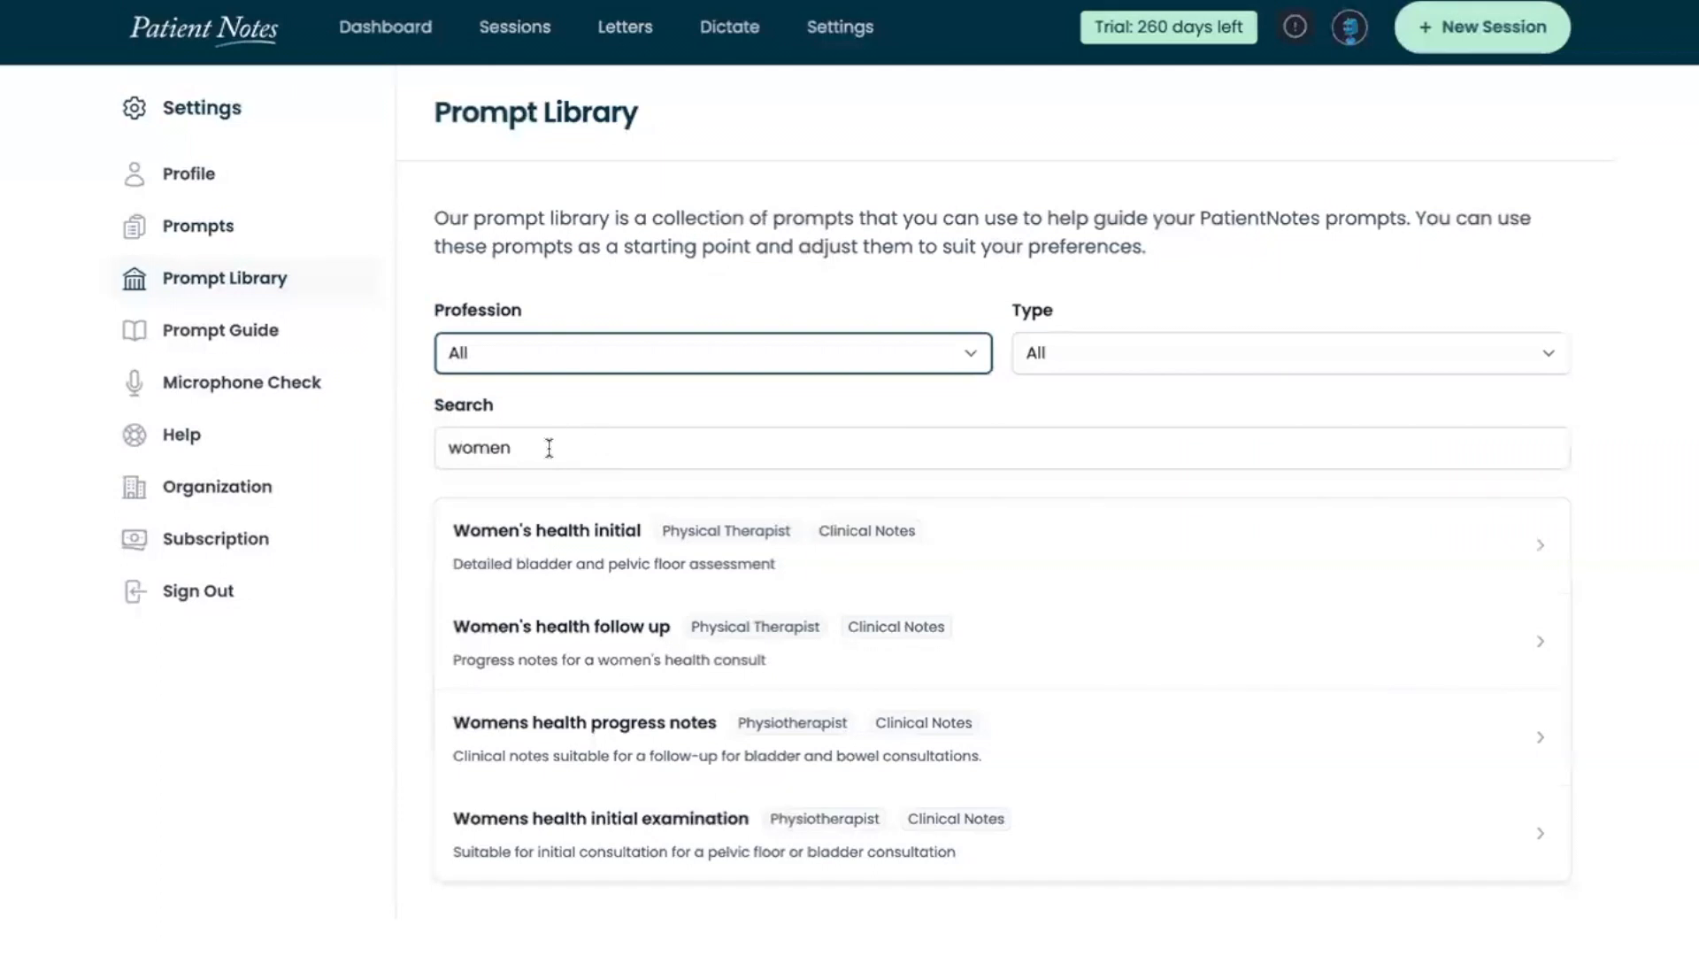
Search the prompt library for "sport" instead, then open the Musculoskeletal and Sports prompt and review its sections
left_click_drag(549, 448, 436, 449)
type("sport")
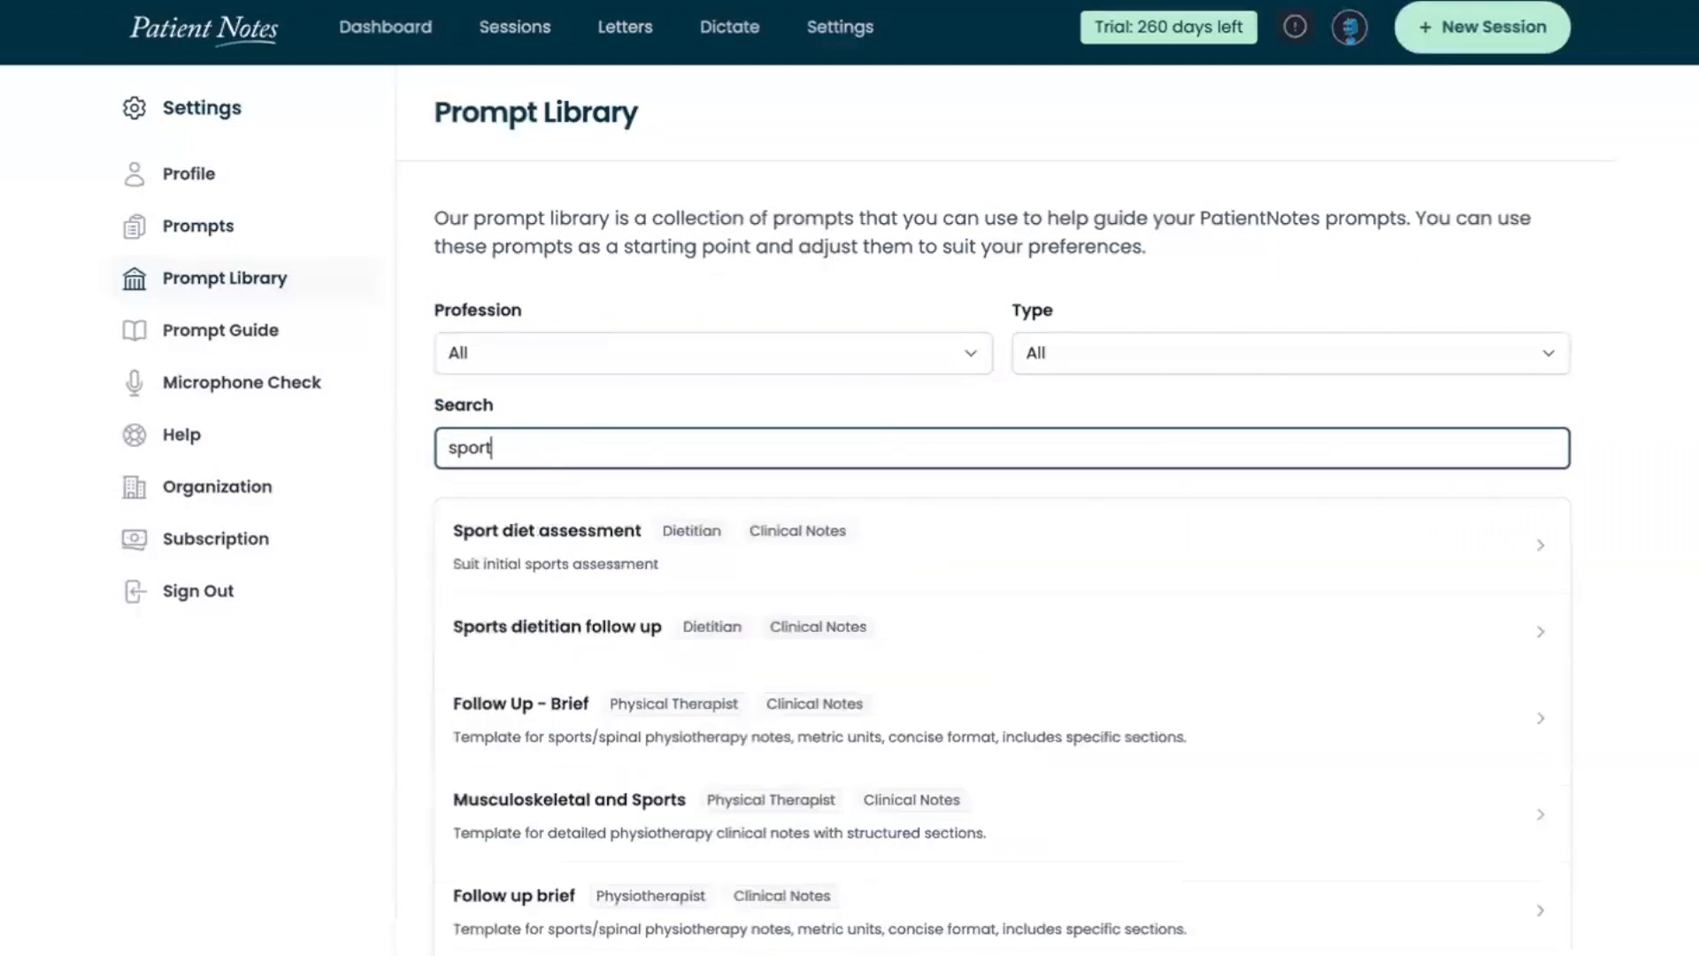
left_click(538, 791)
scroll(531, 782, "down", 10)
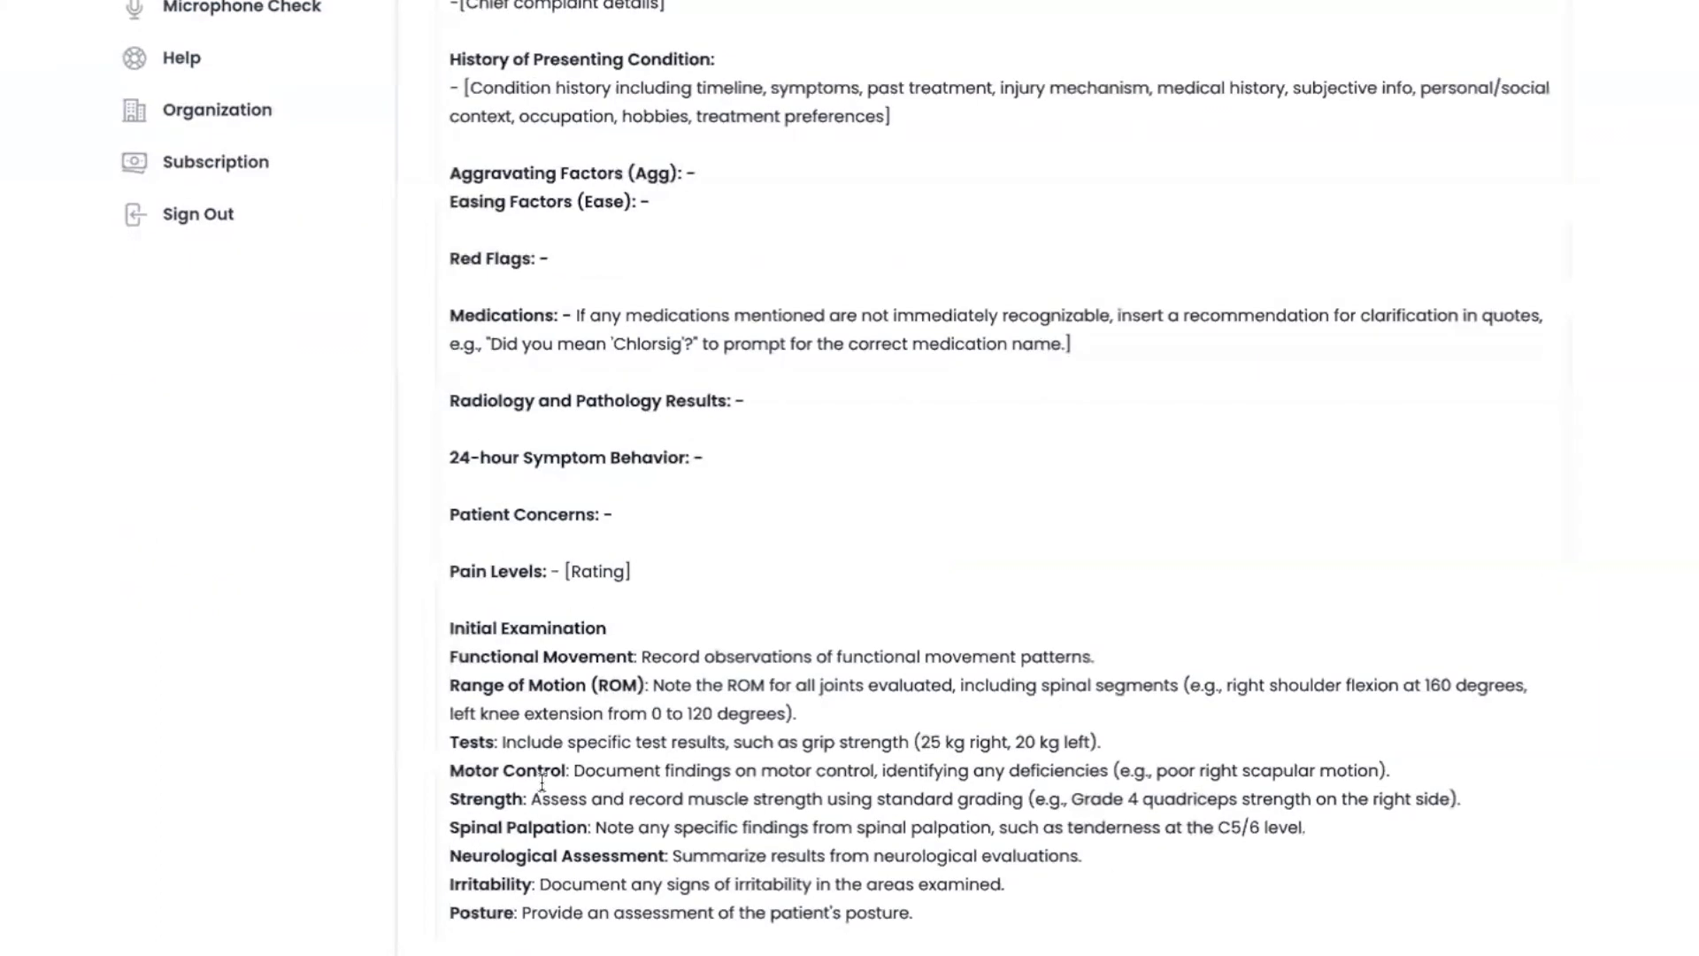
Review the rest of the Musculoskeletal and Sports prompt and add it to your prompts
scroll(448, 687, "down", 2)
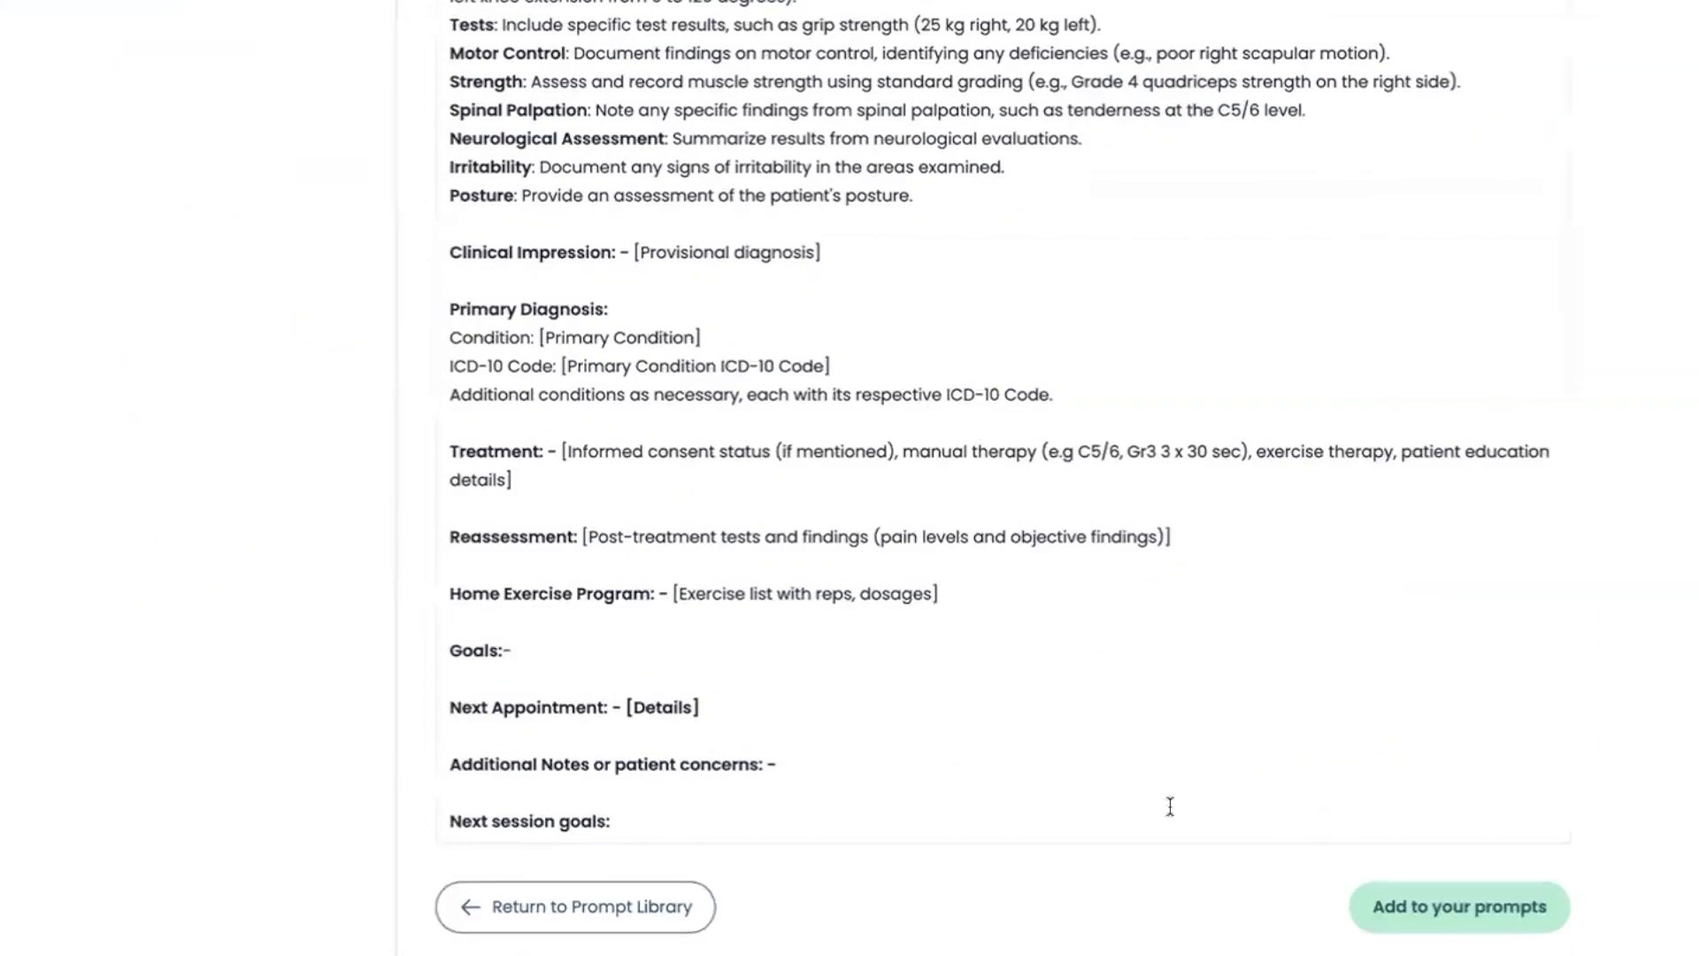
left_click(1406, 909)
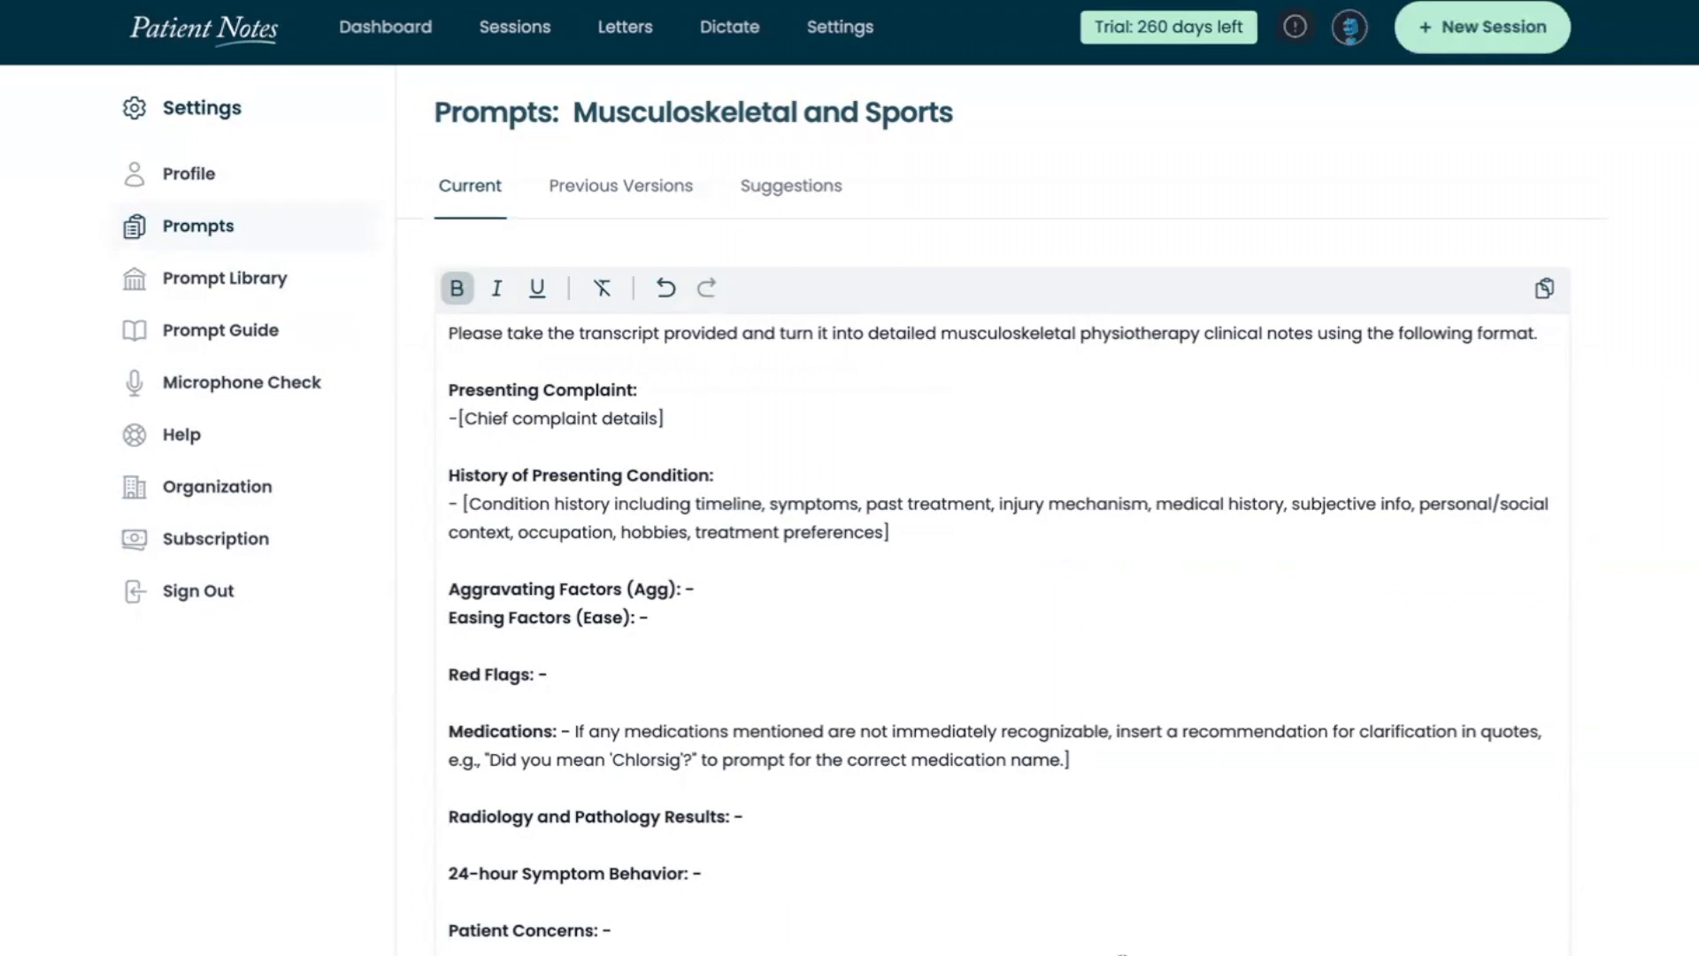
Run a microphone check by making a test recording of about 15 seconds, then pause it
left_click(199, 388)
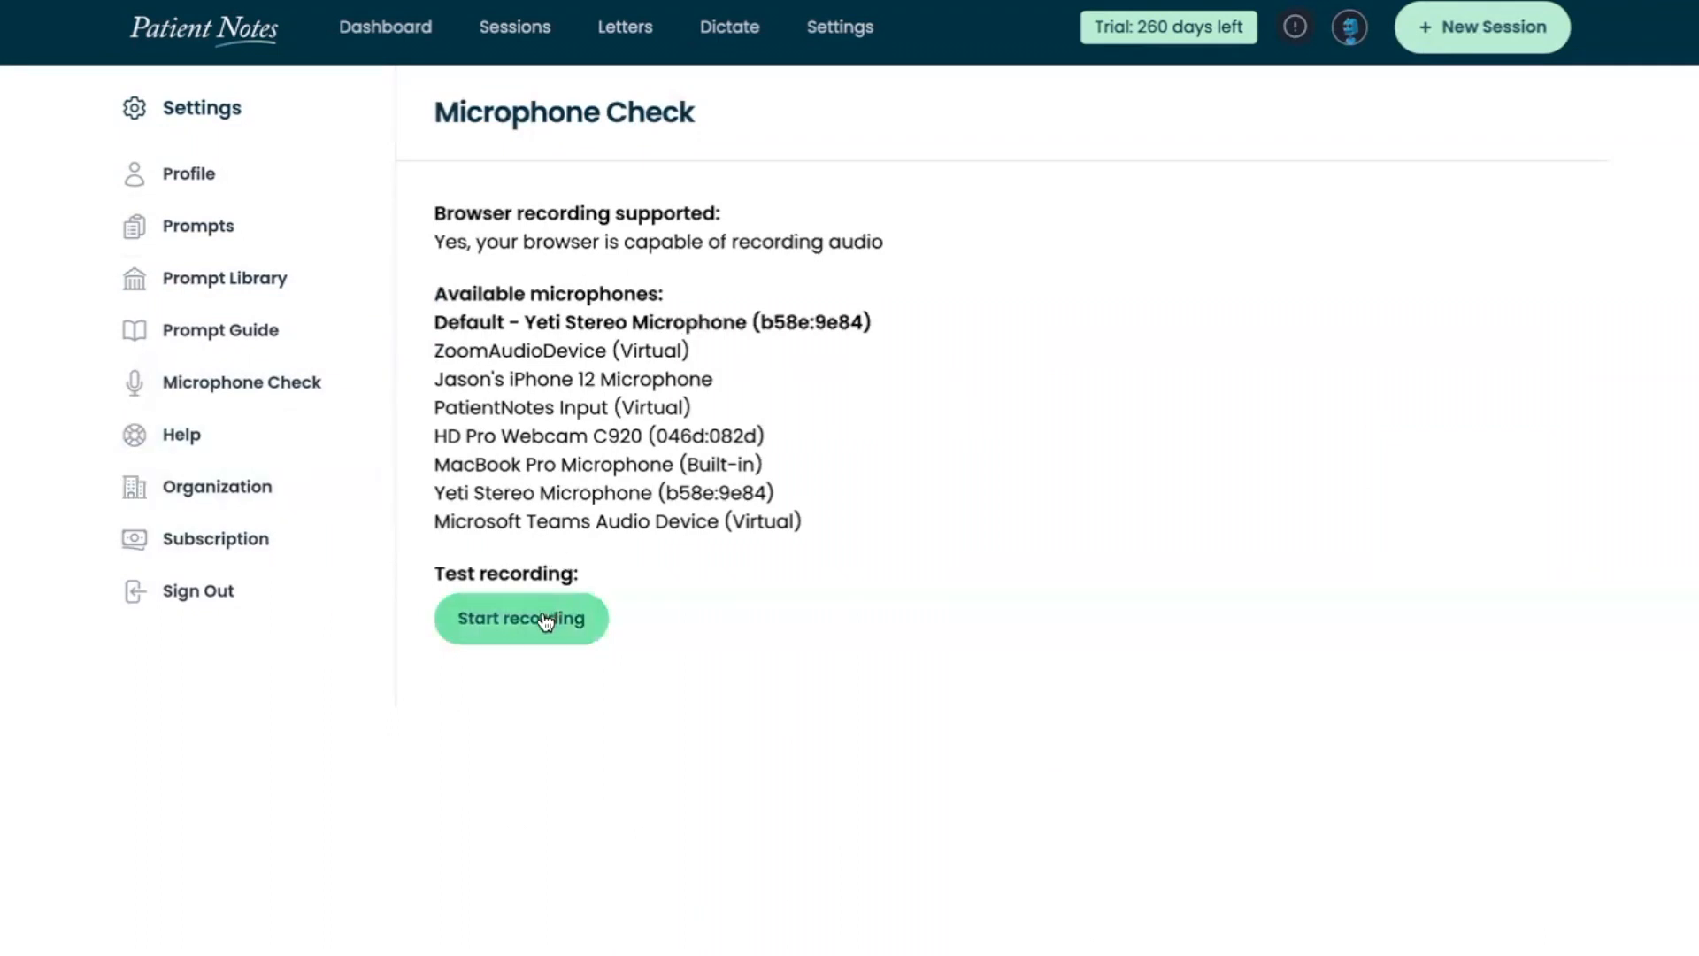
left_click(512, 634)
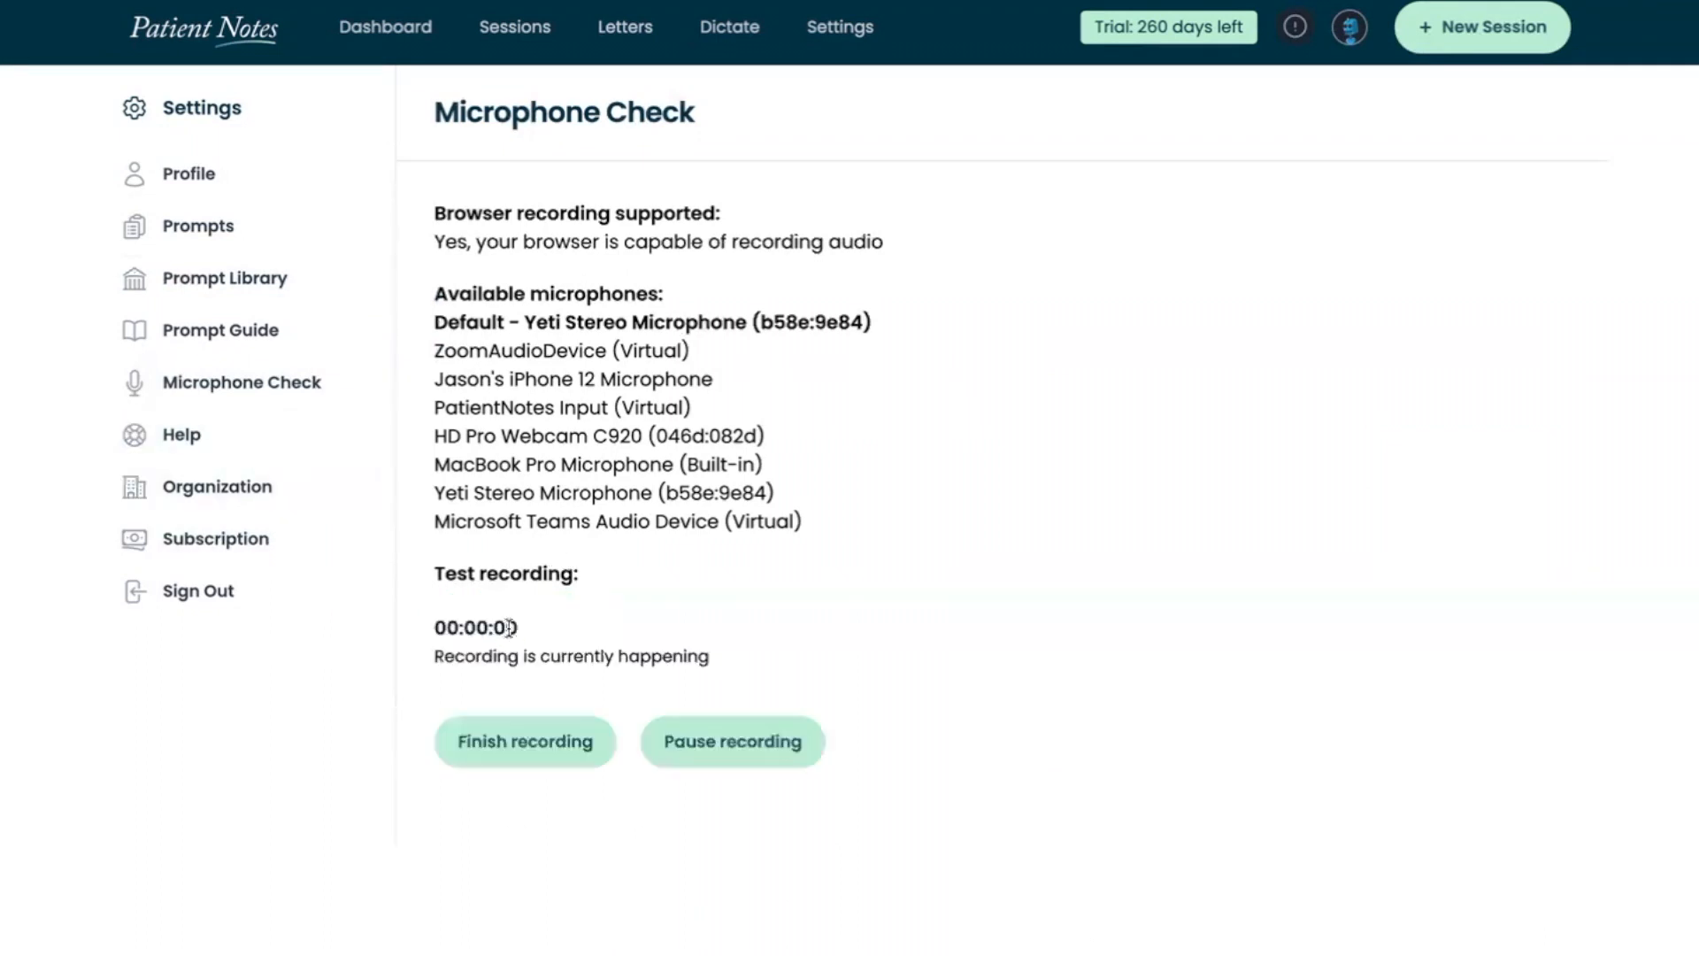
left_click(684, 748)
Search the Help Center for "Microph" and read through the Microphone setup article
left_click(181, 438)
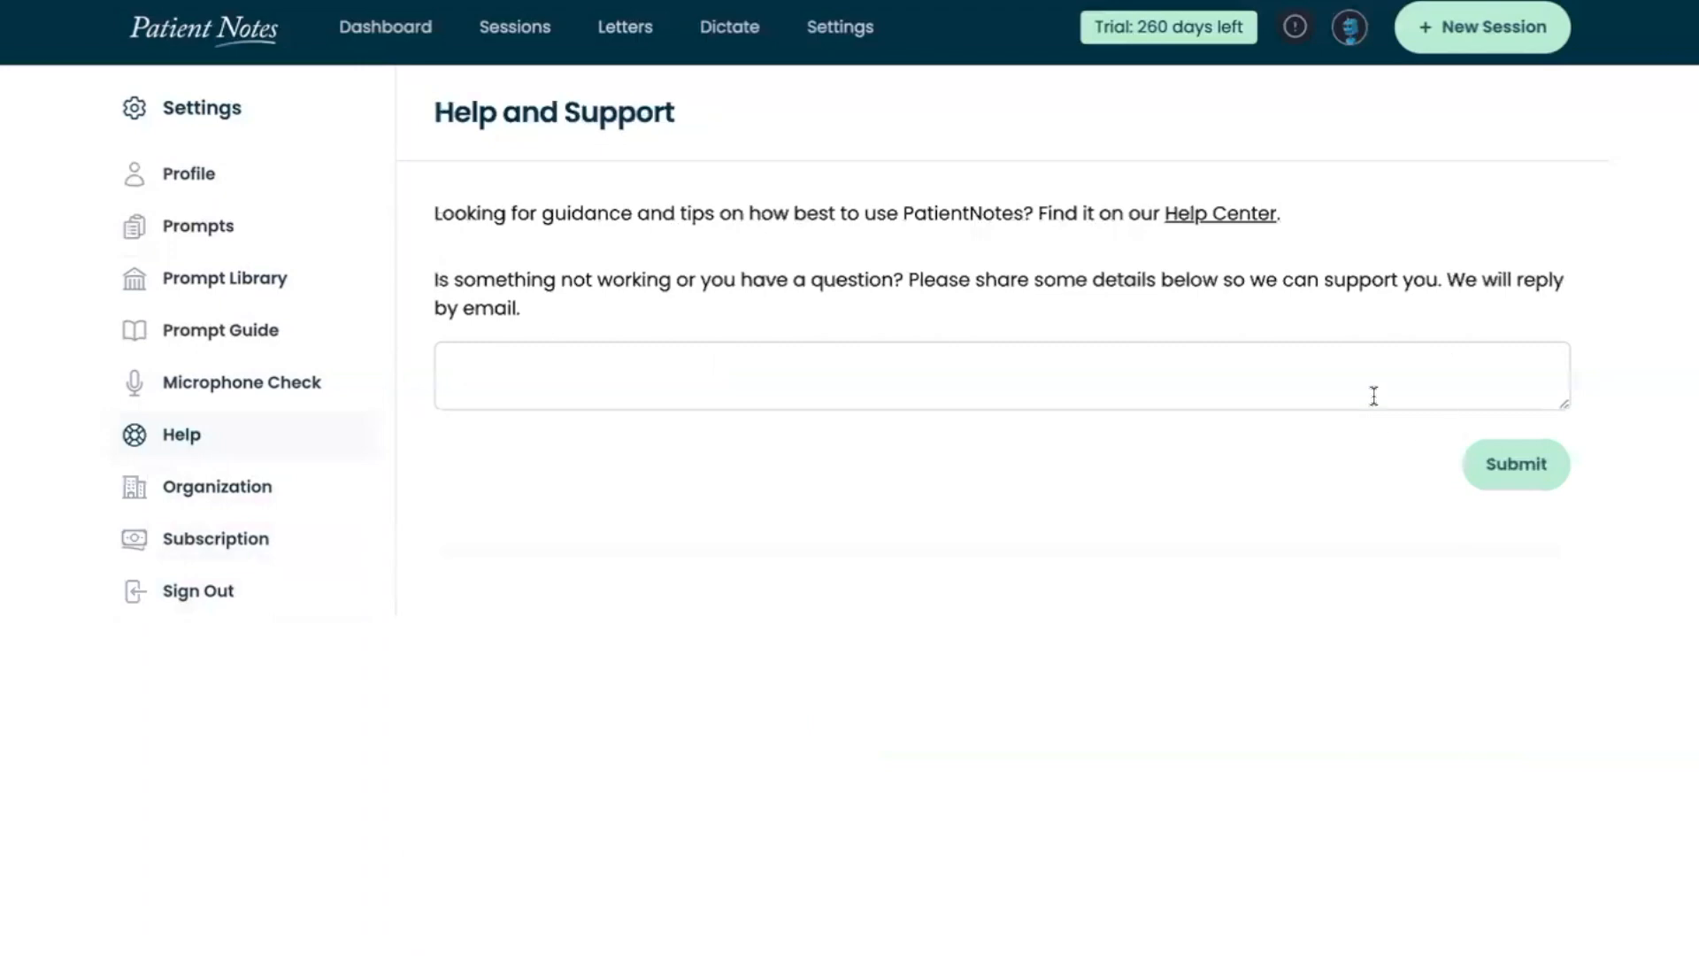
left_click(1225, 224)
left_click(609, 419)
type("Microph")
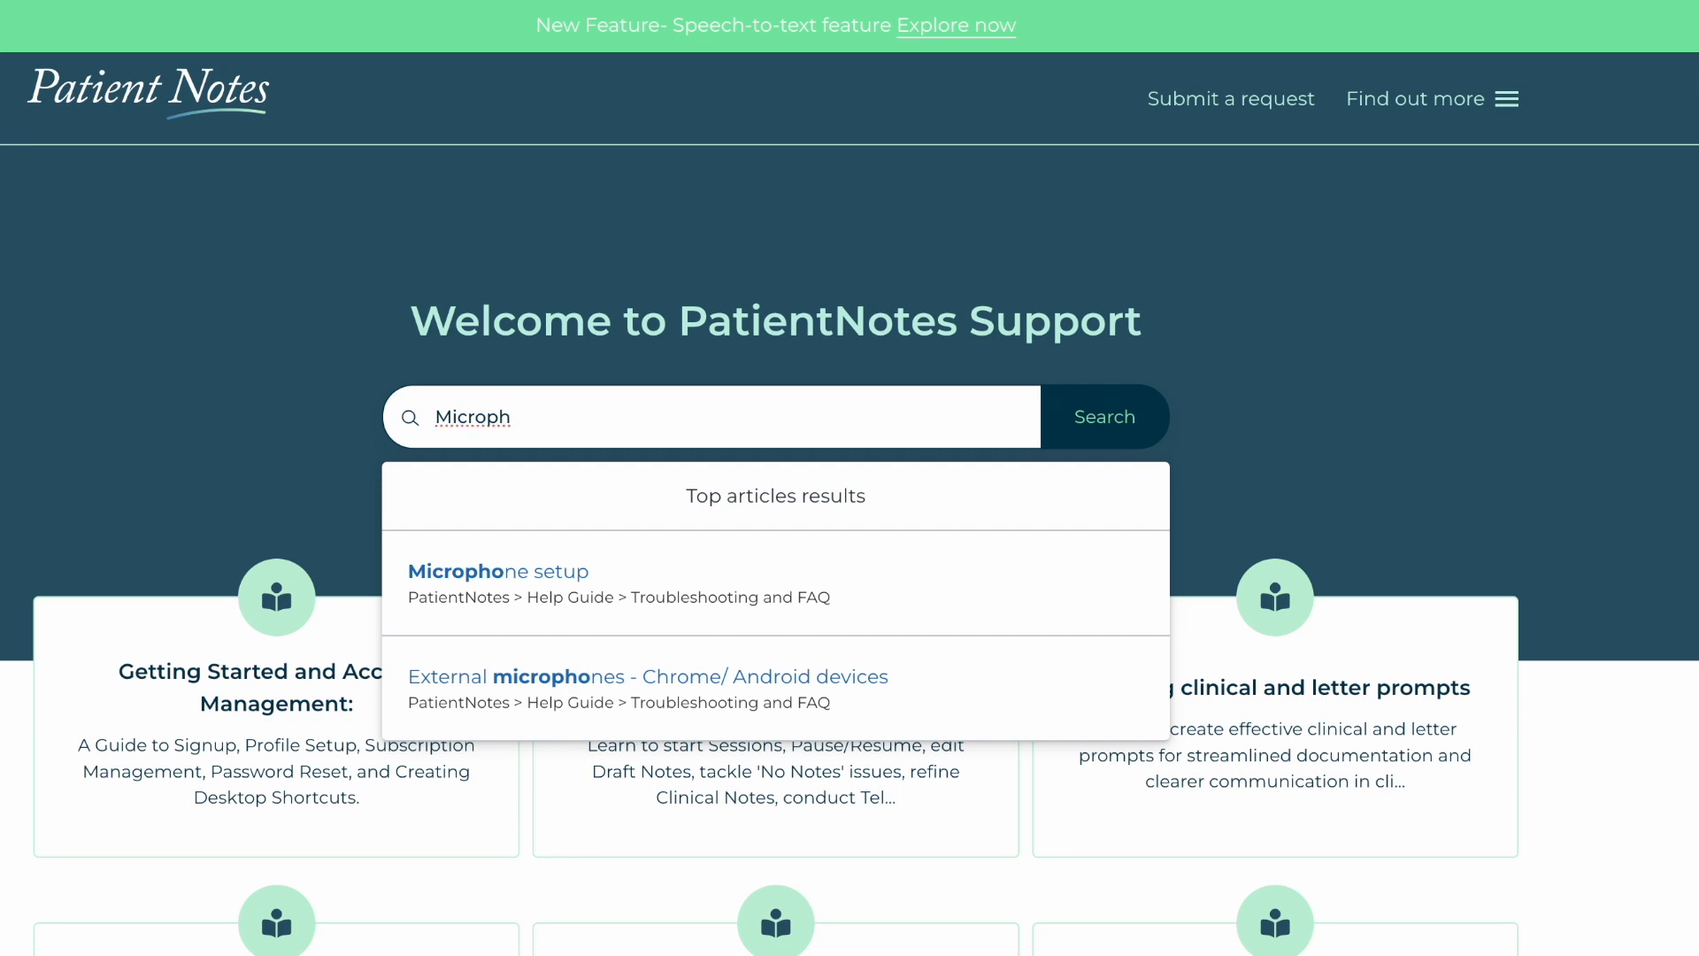
left_click(591, 586)
scroll(1216, 662, "down", 1)
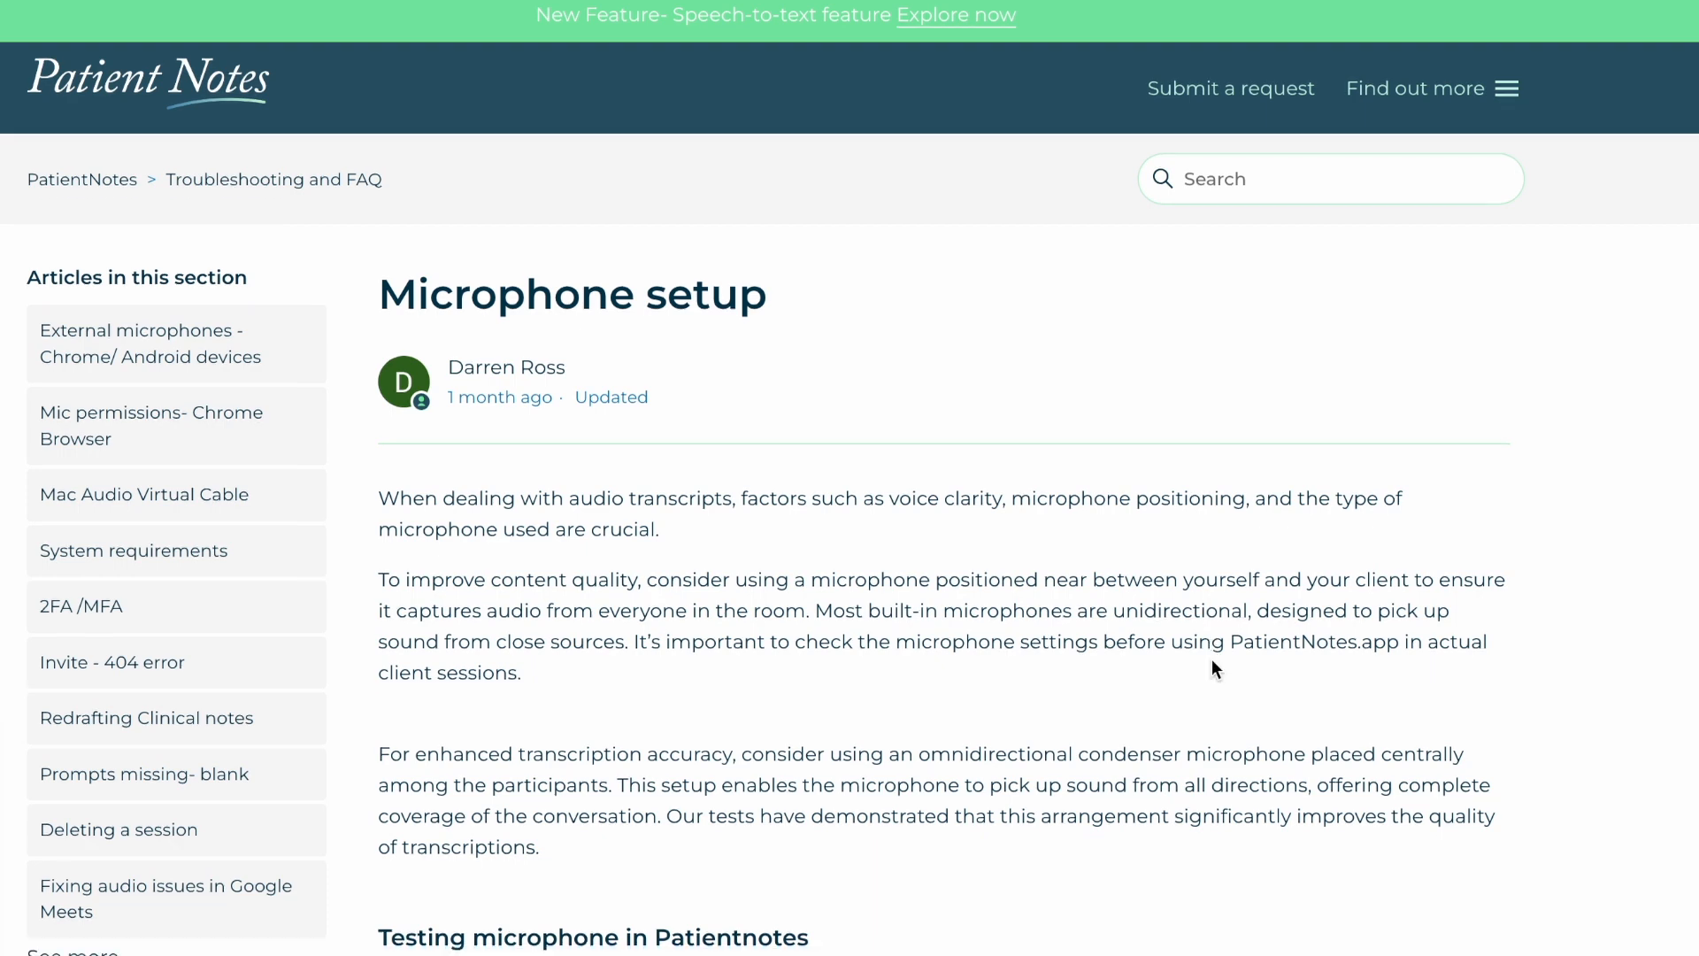
scroll(1212, 660, "down", 6)
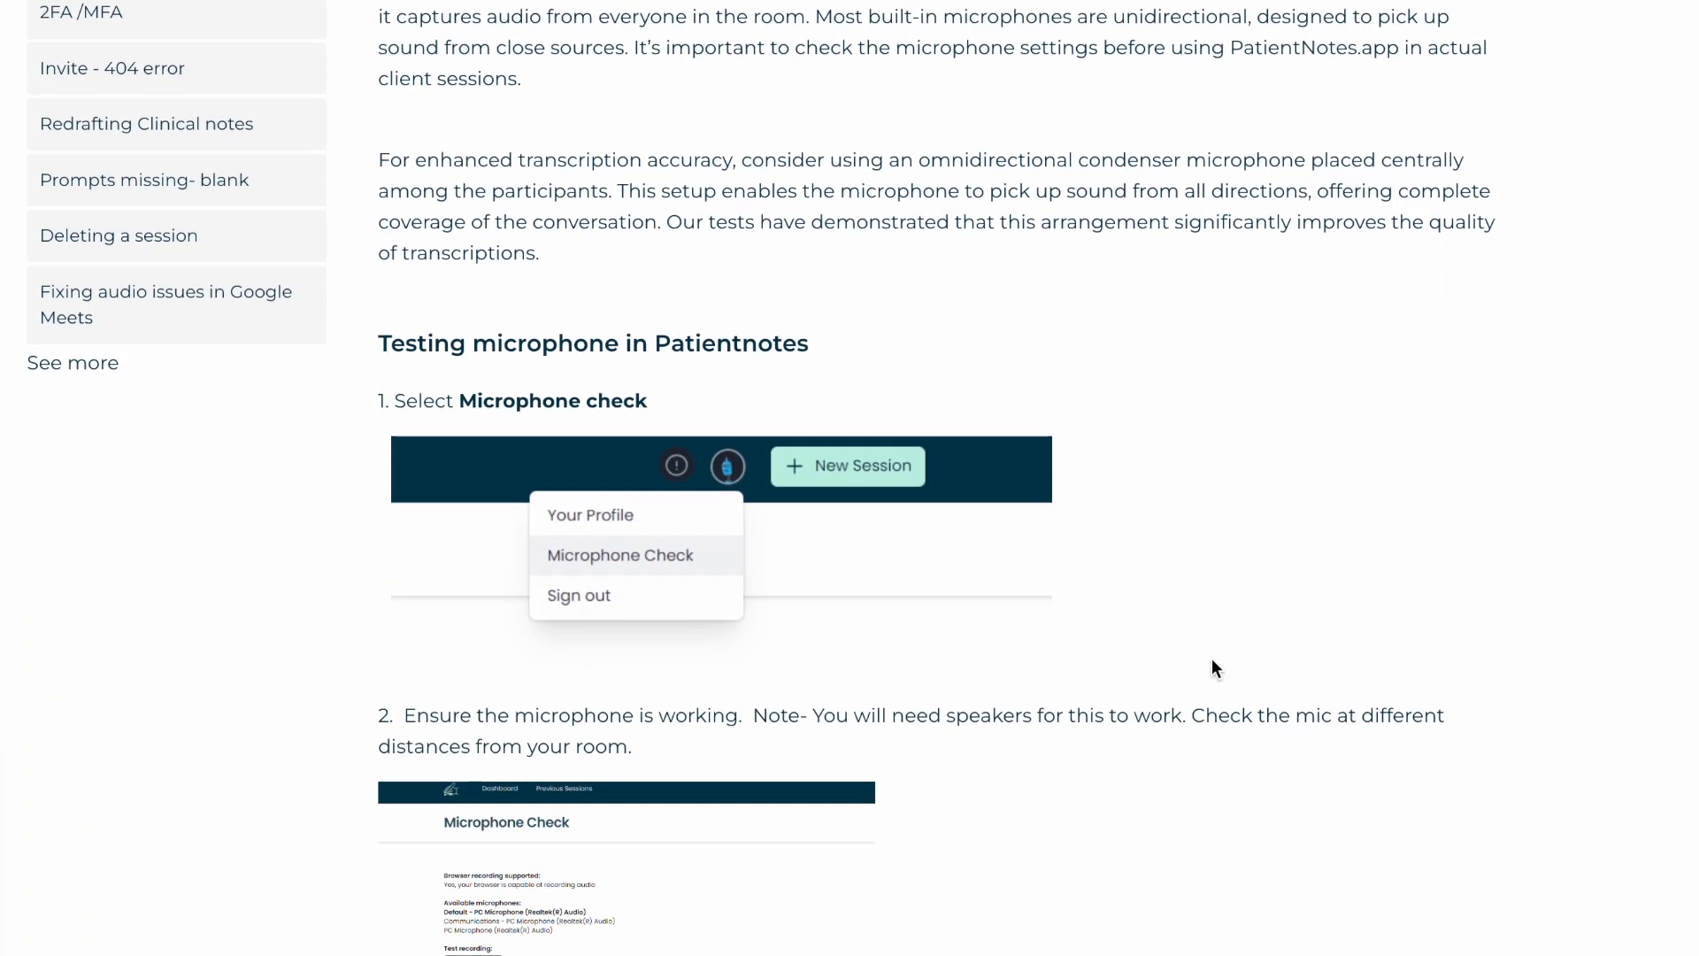
scroll(1213, 668, "down", 15)
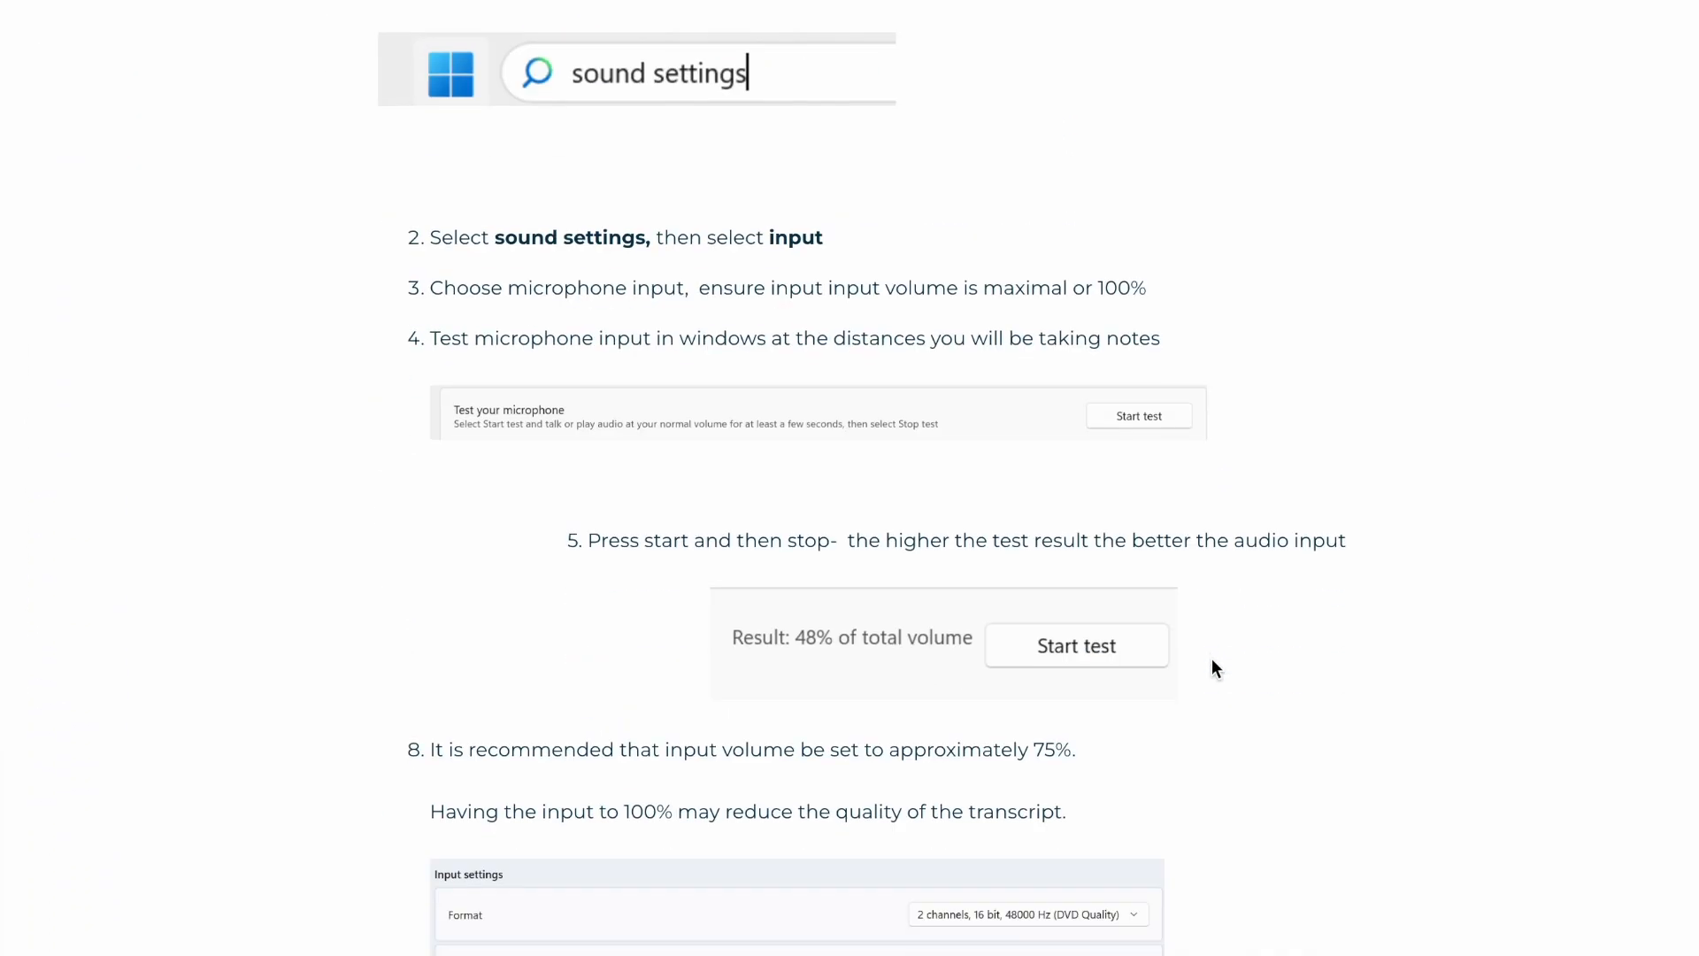
scroll(1212, 664, "down", 20)
scroll(1214, 668, "down", 18)
scroll(1212, 660, "down", 7)
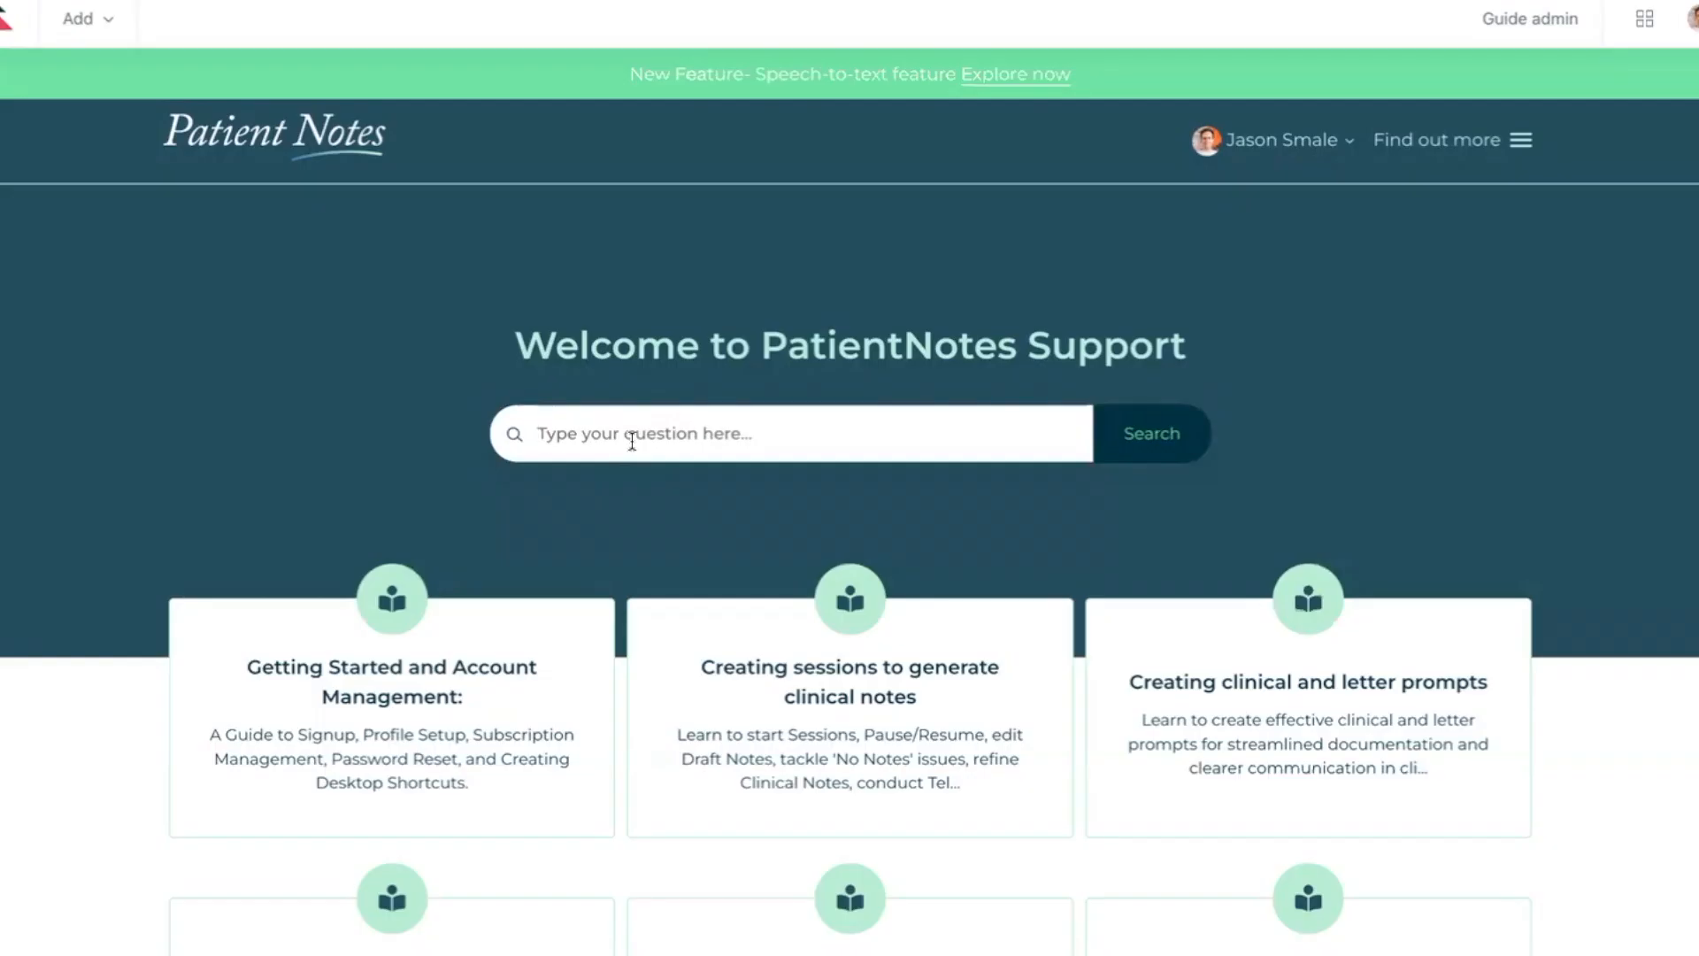
Search the support site for "orga" and read the Setting Up Your Organization article through the steps on adding members
type("orga")
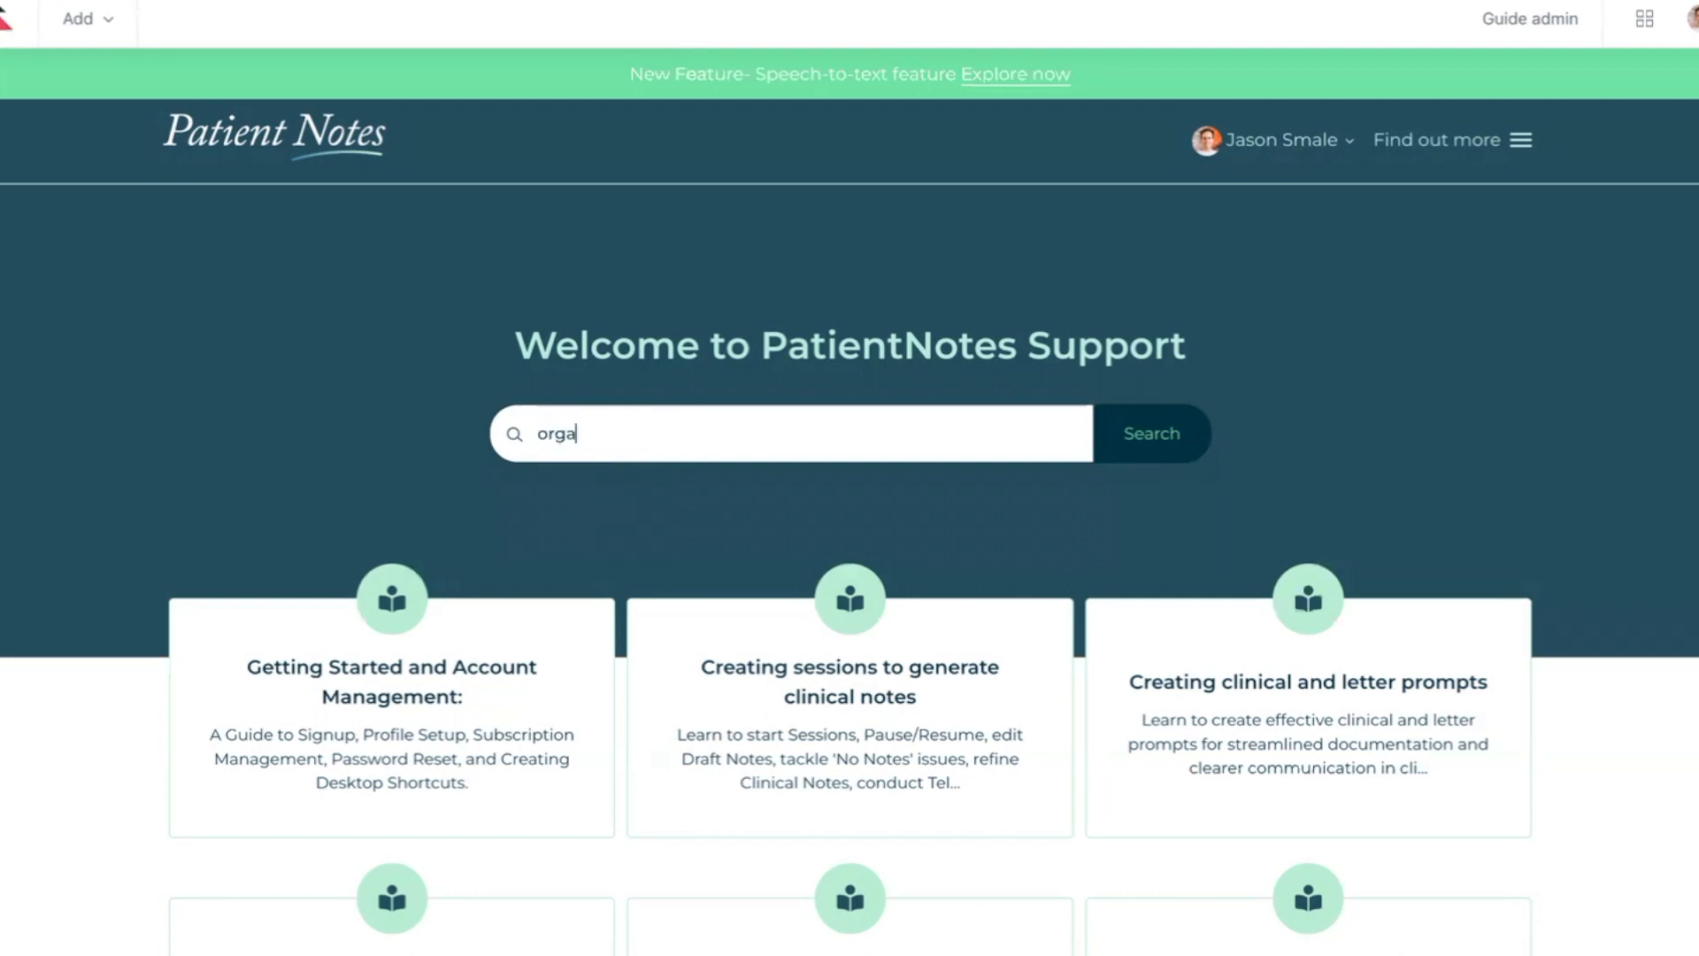
left_click(718, 590)
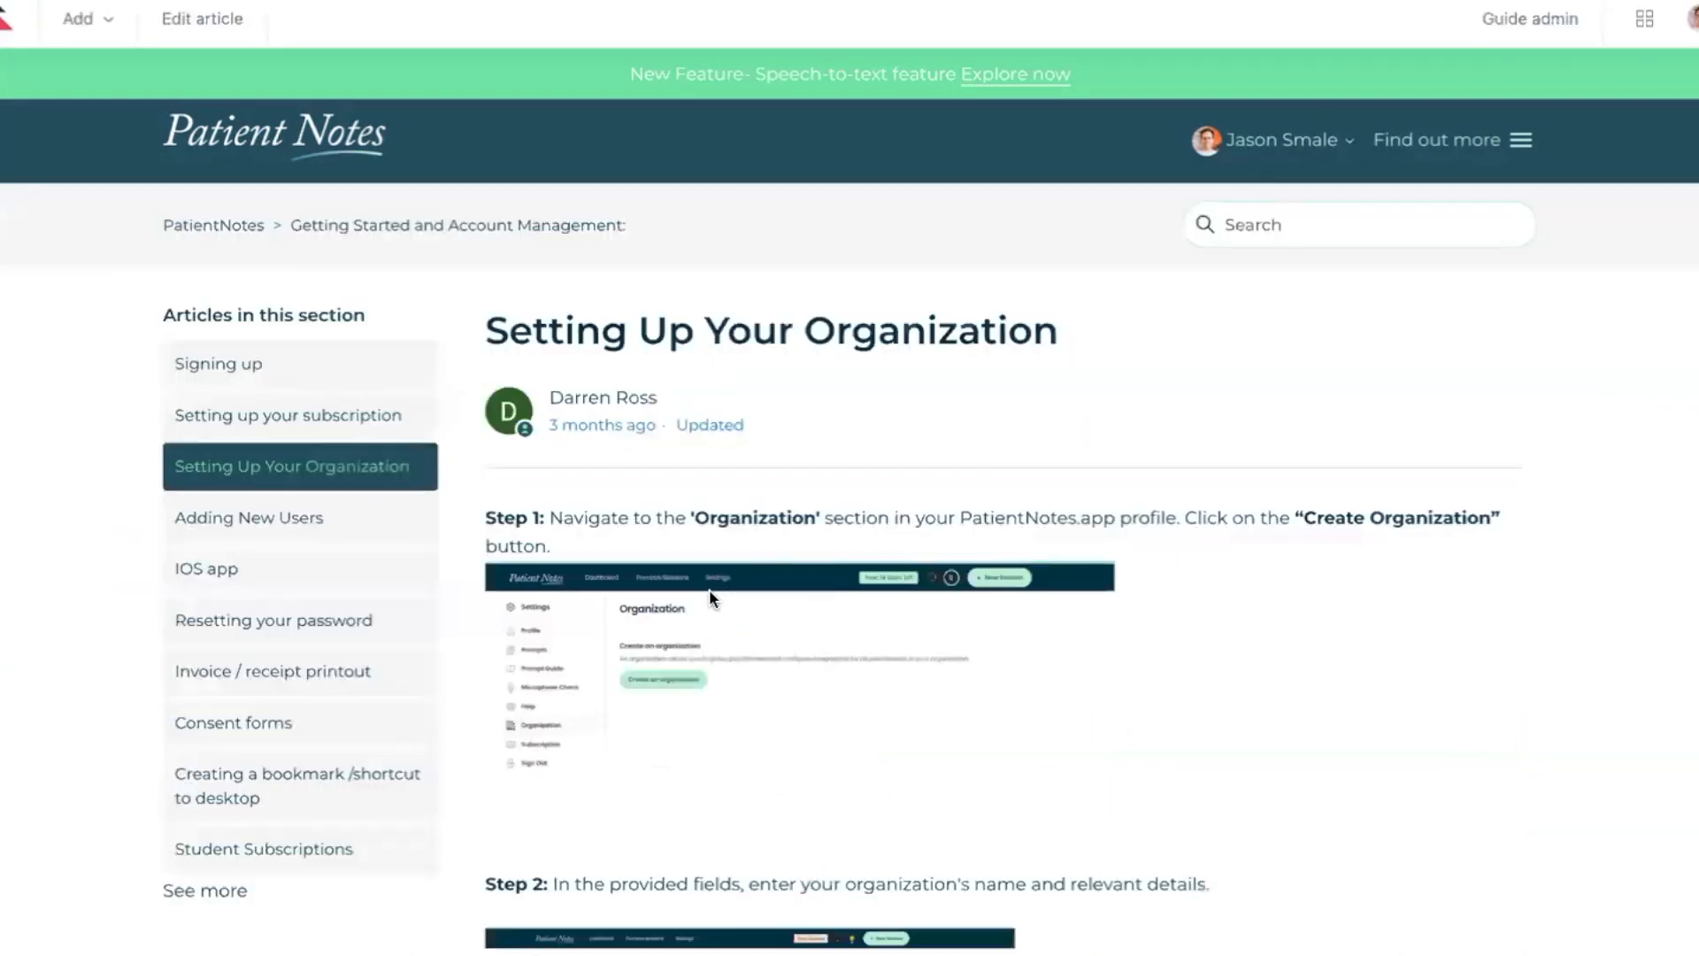
scroll(706, 588, "down", 5)
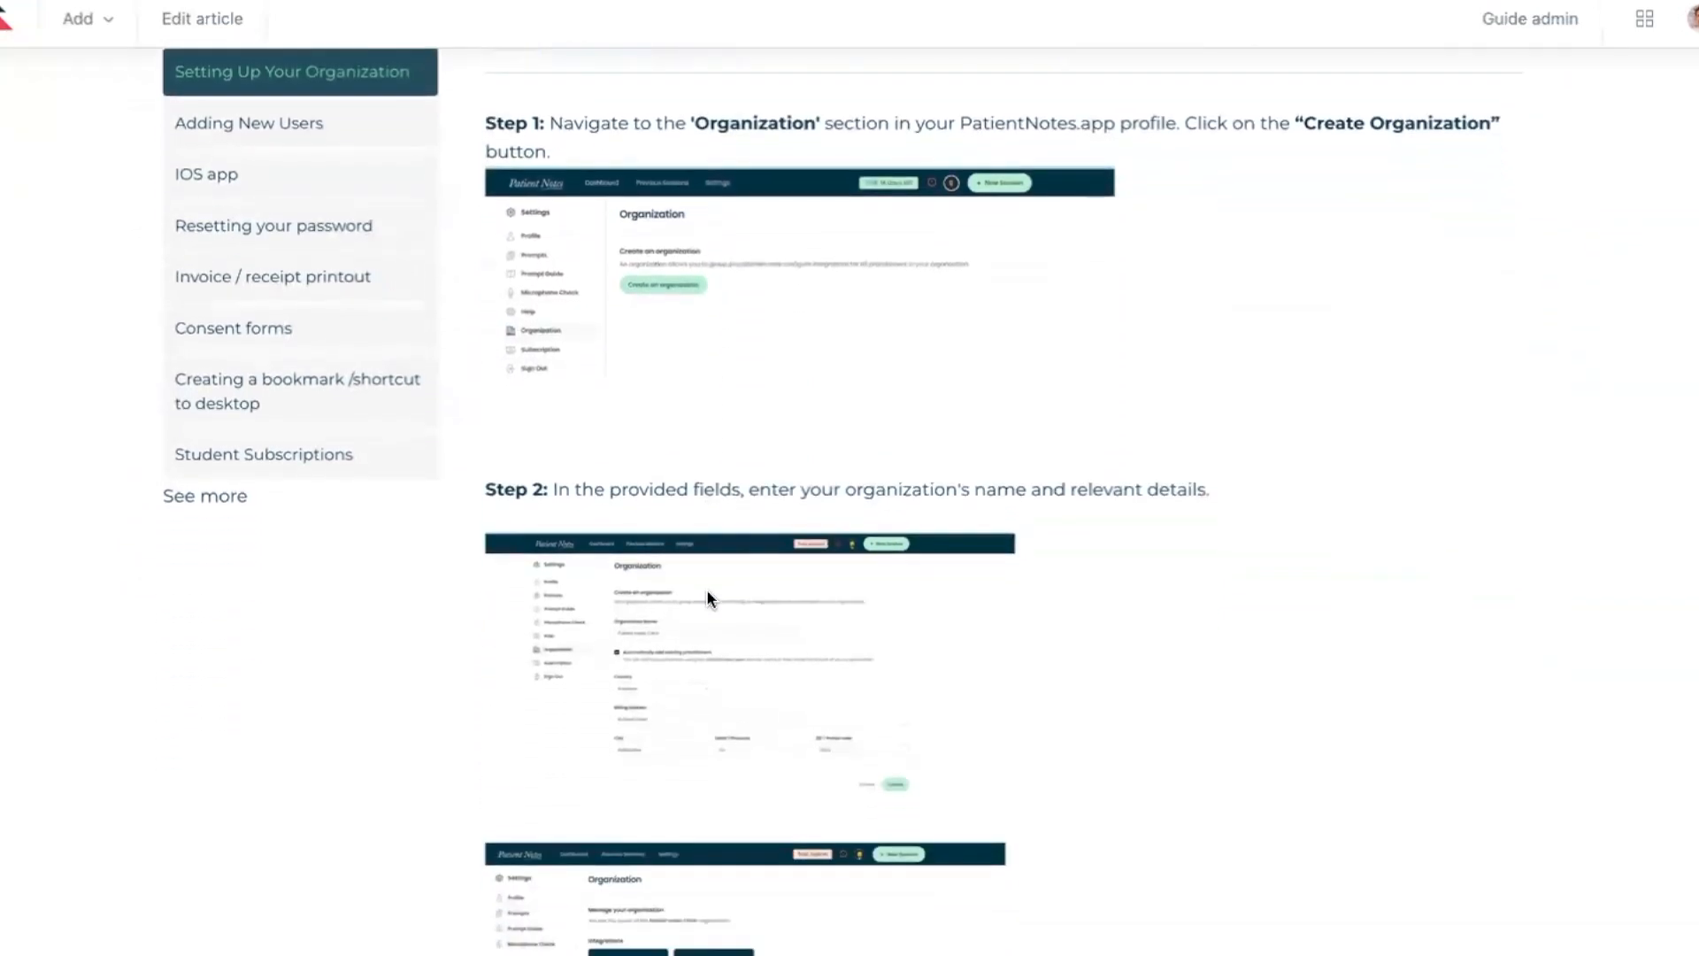
scroll(708, 598, "down", 1)
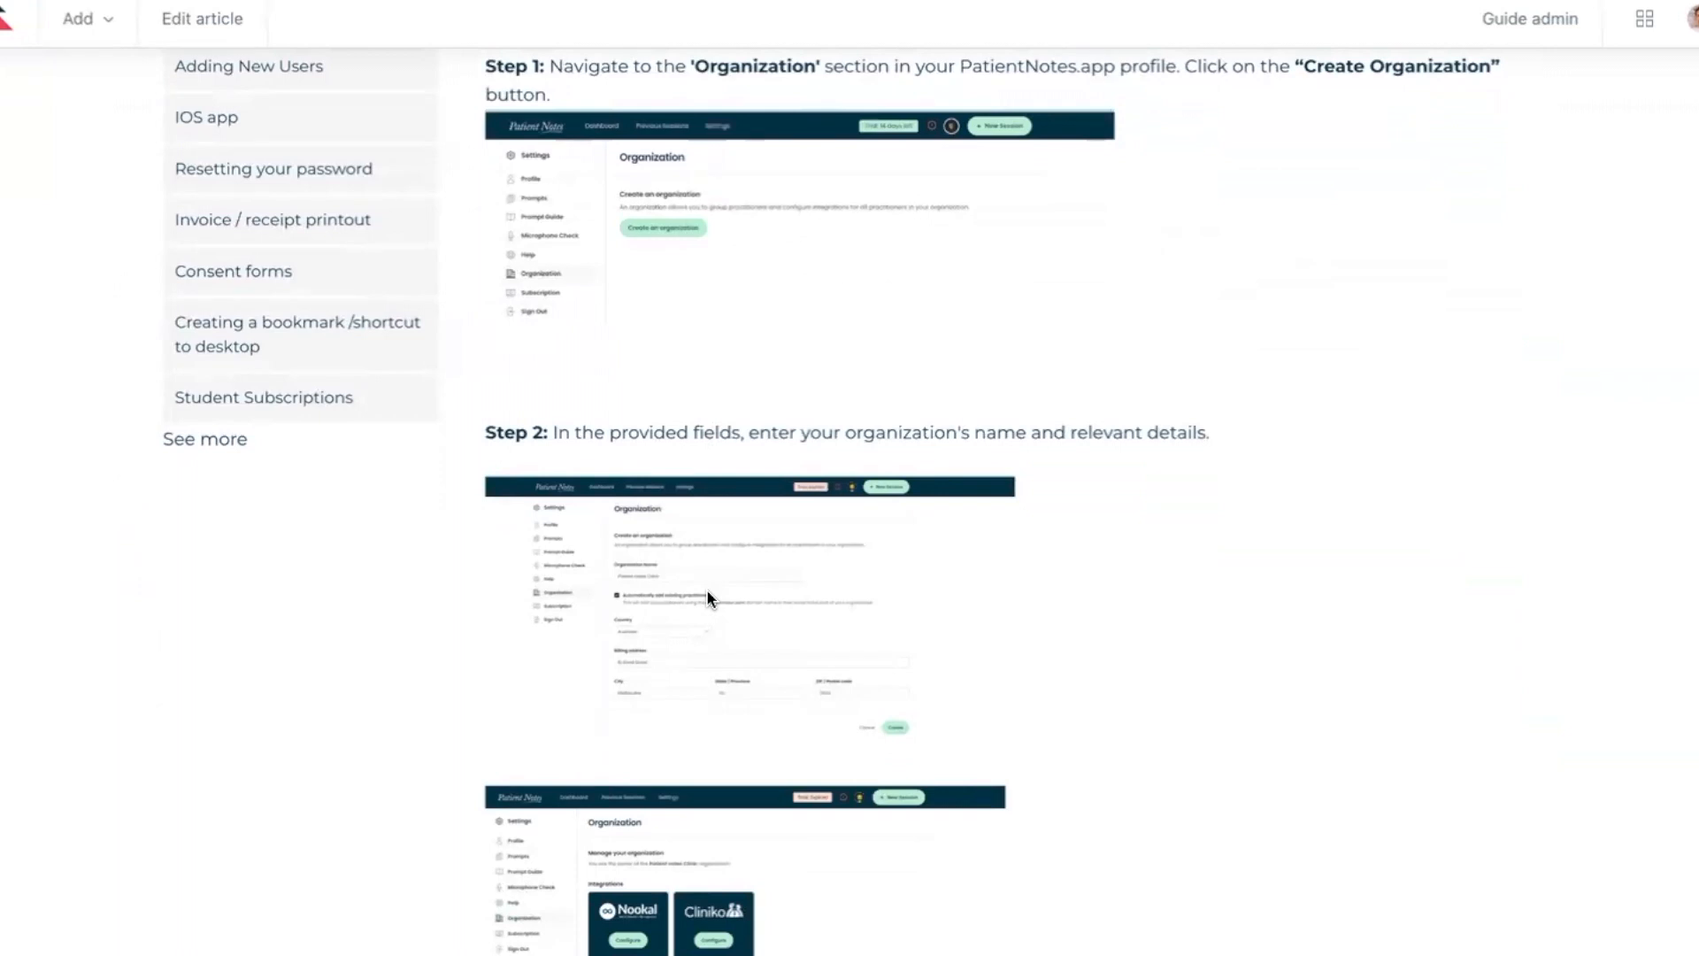
scroll(706, 598, "down", 3)
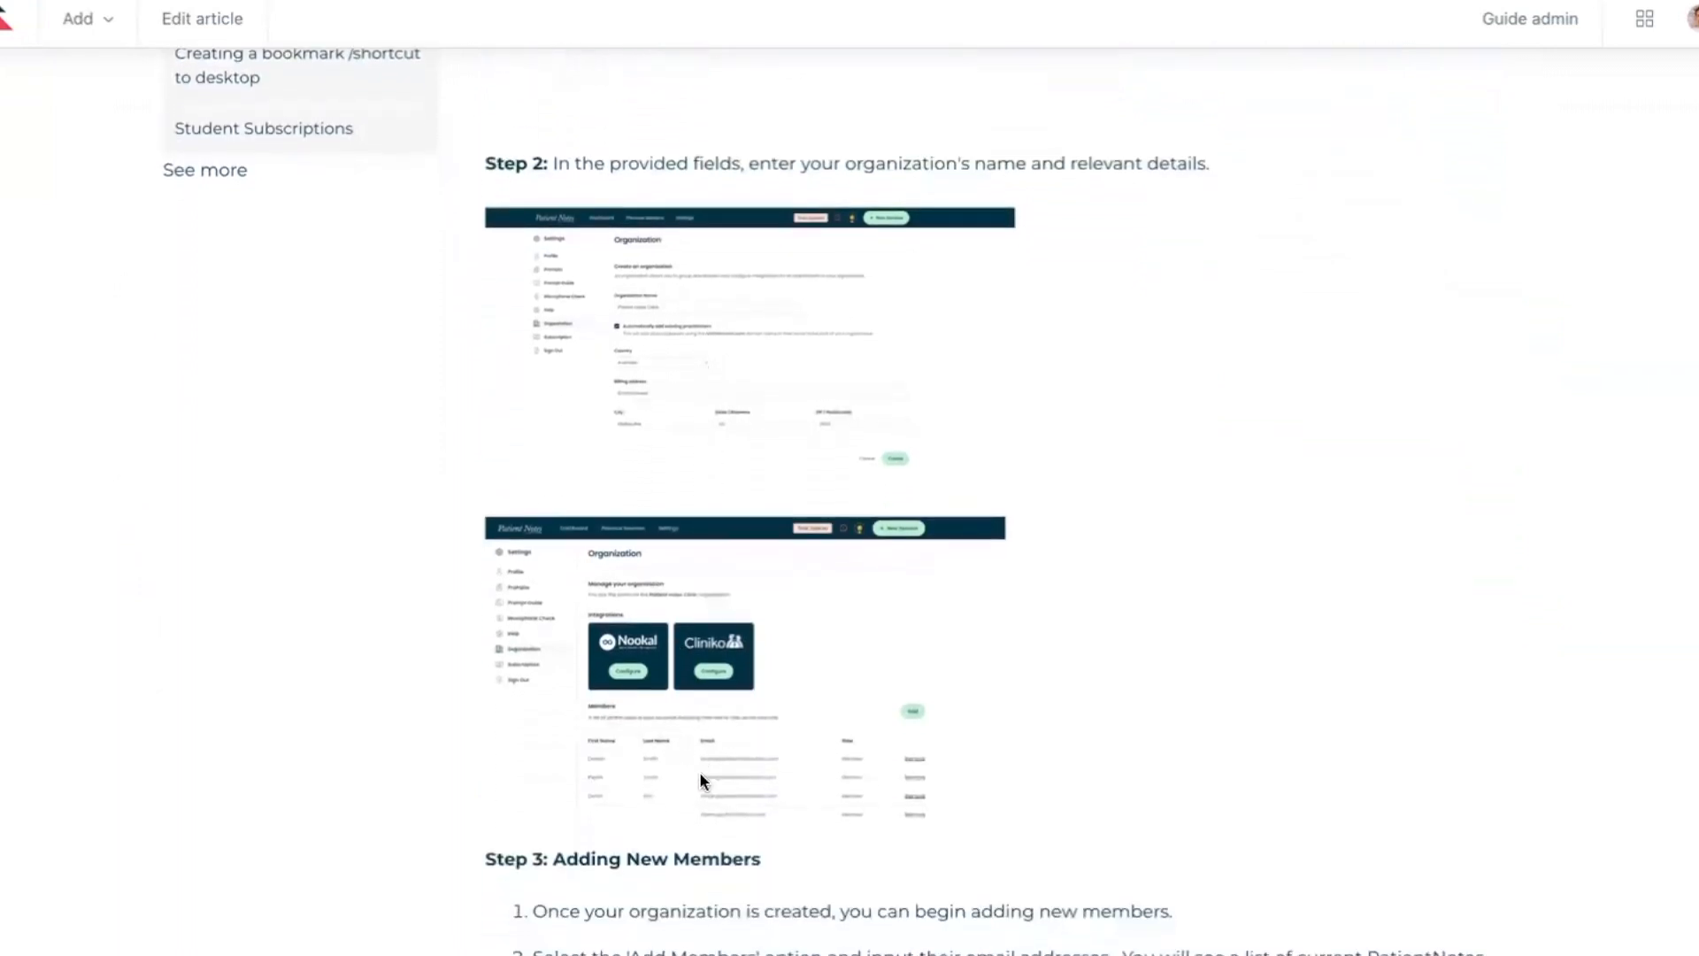
scroll(692, 800, "down", 1)
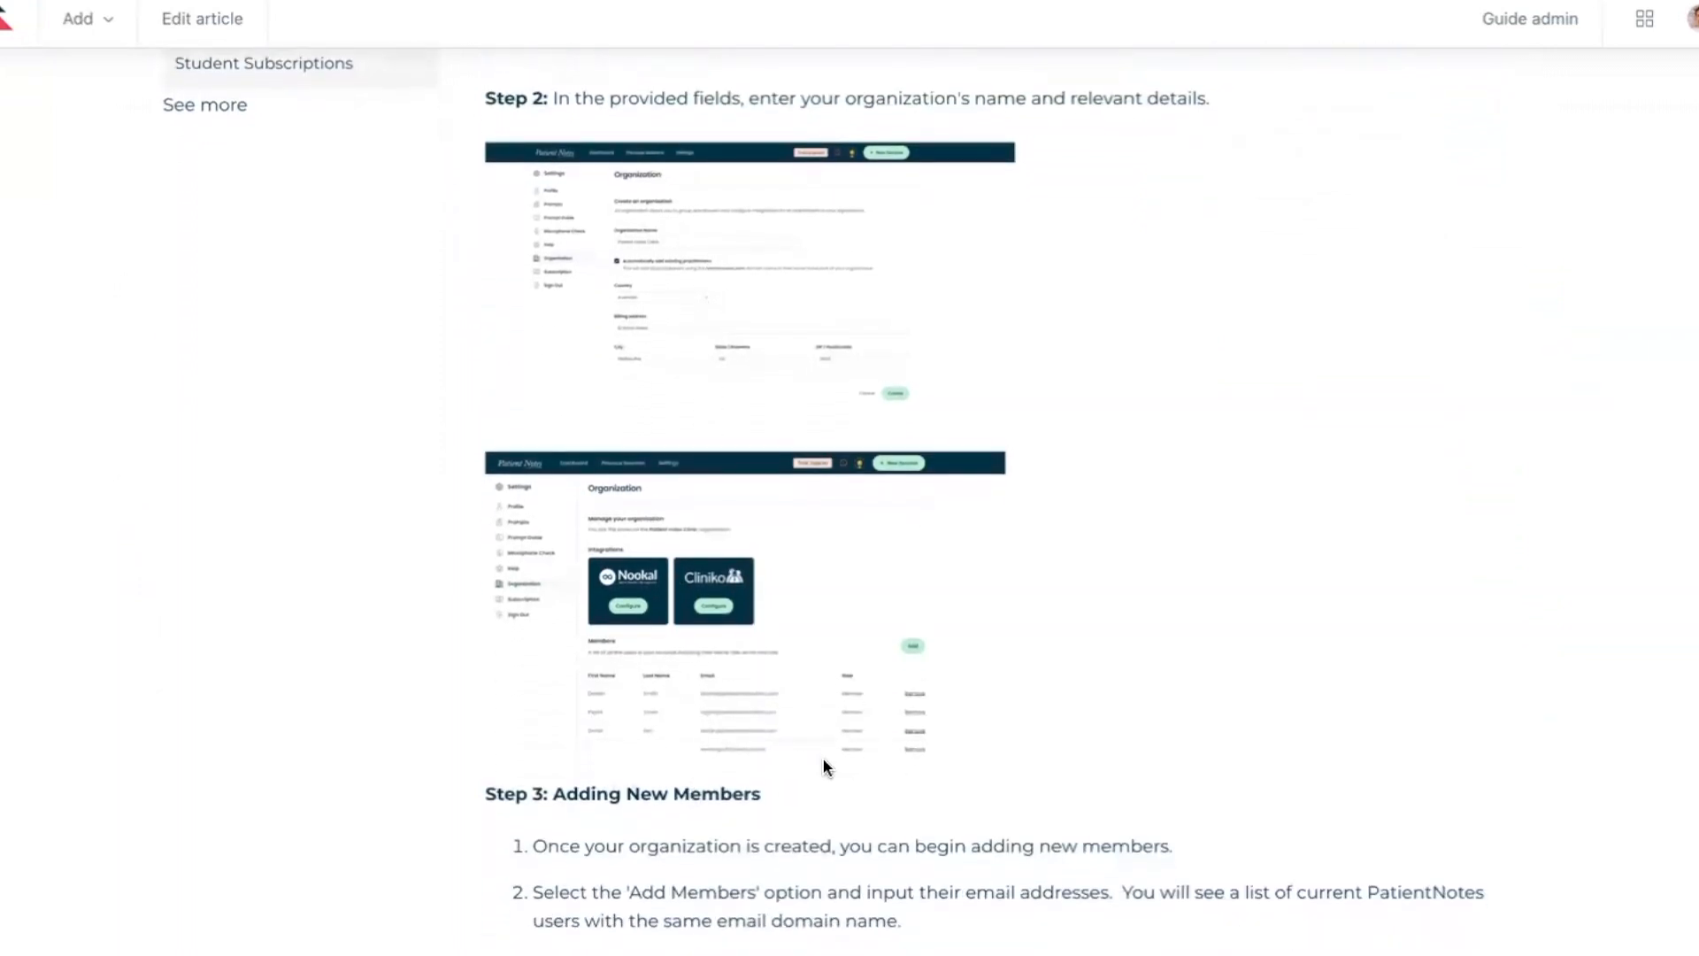
scroll(815, 765, "down", 1)
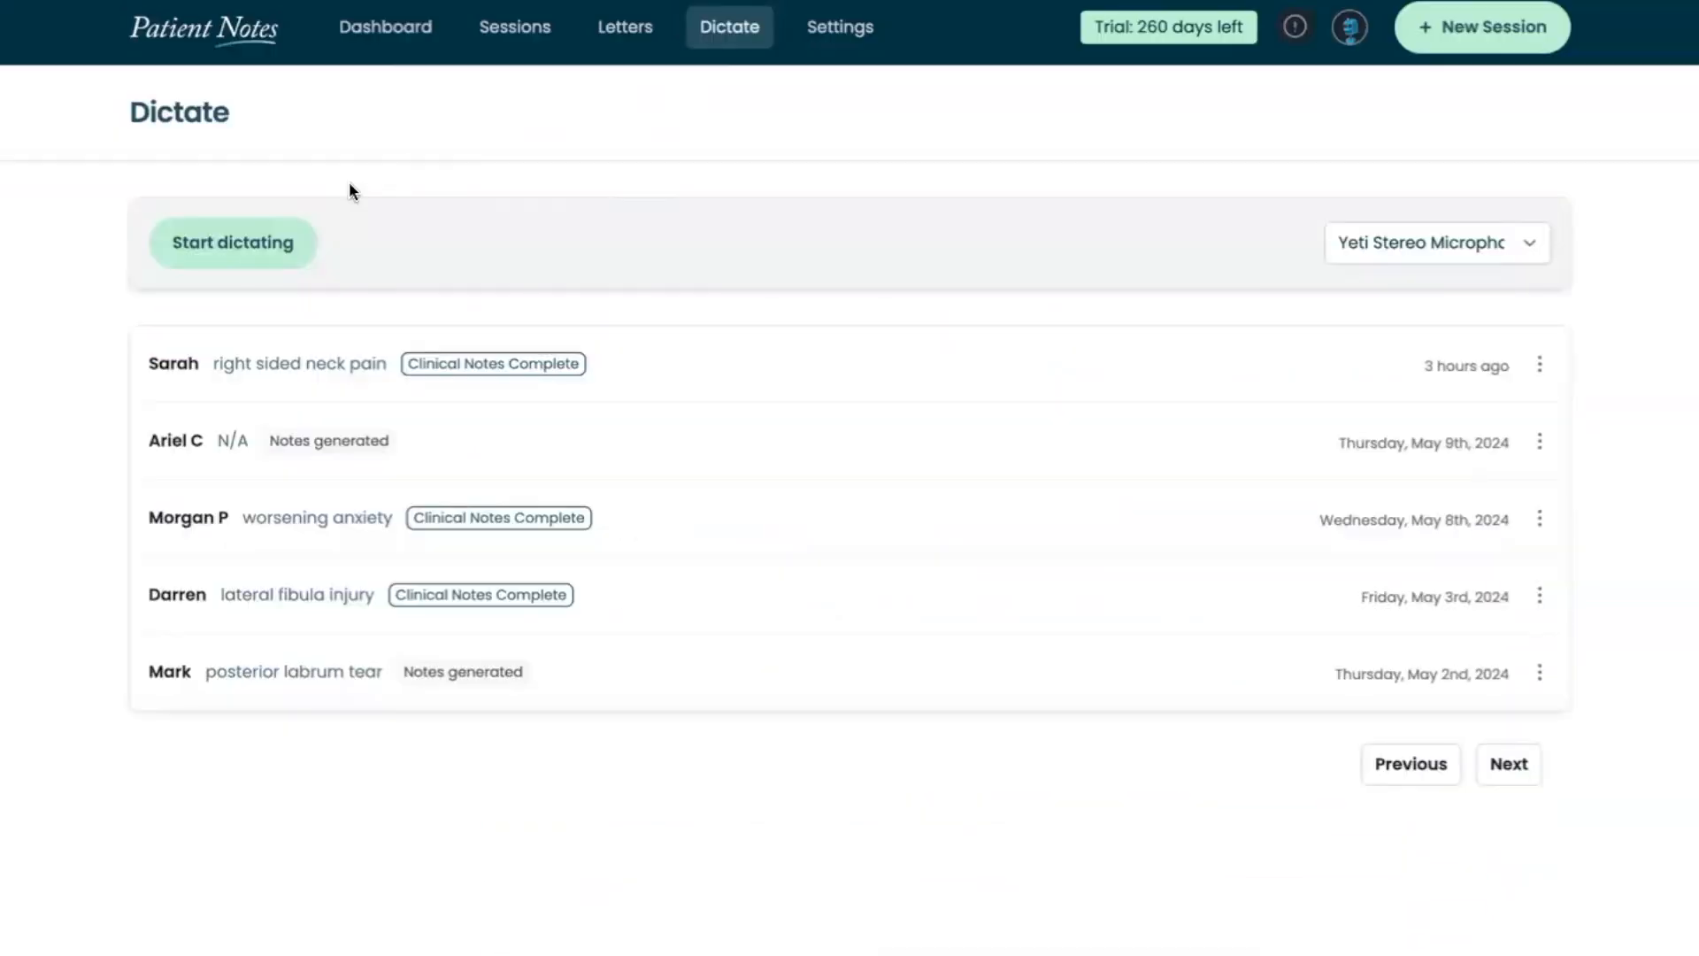
Record a dictation of about 19 seconds with the Yeti Stereo Microphone, finish it, and open the resulting session
left_click(242, 247)
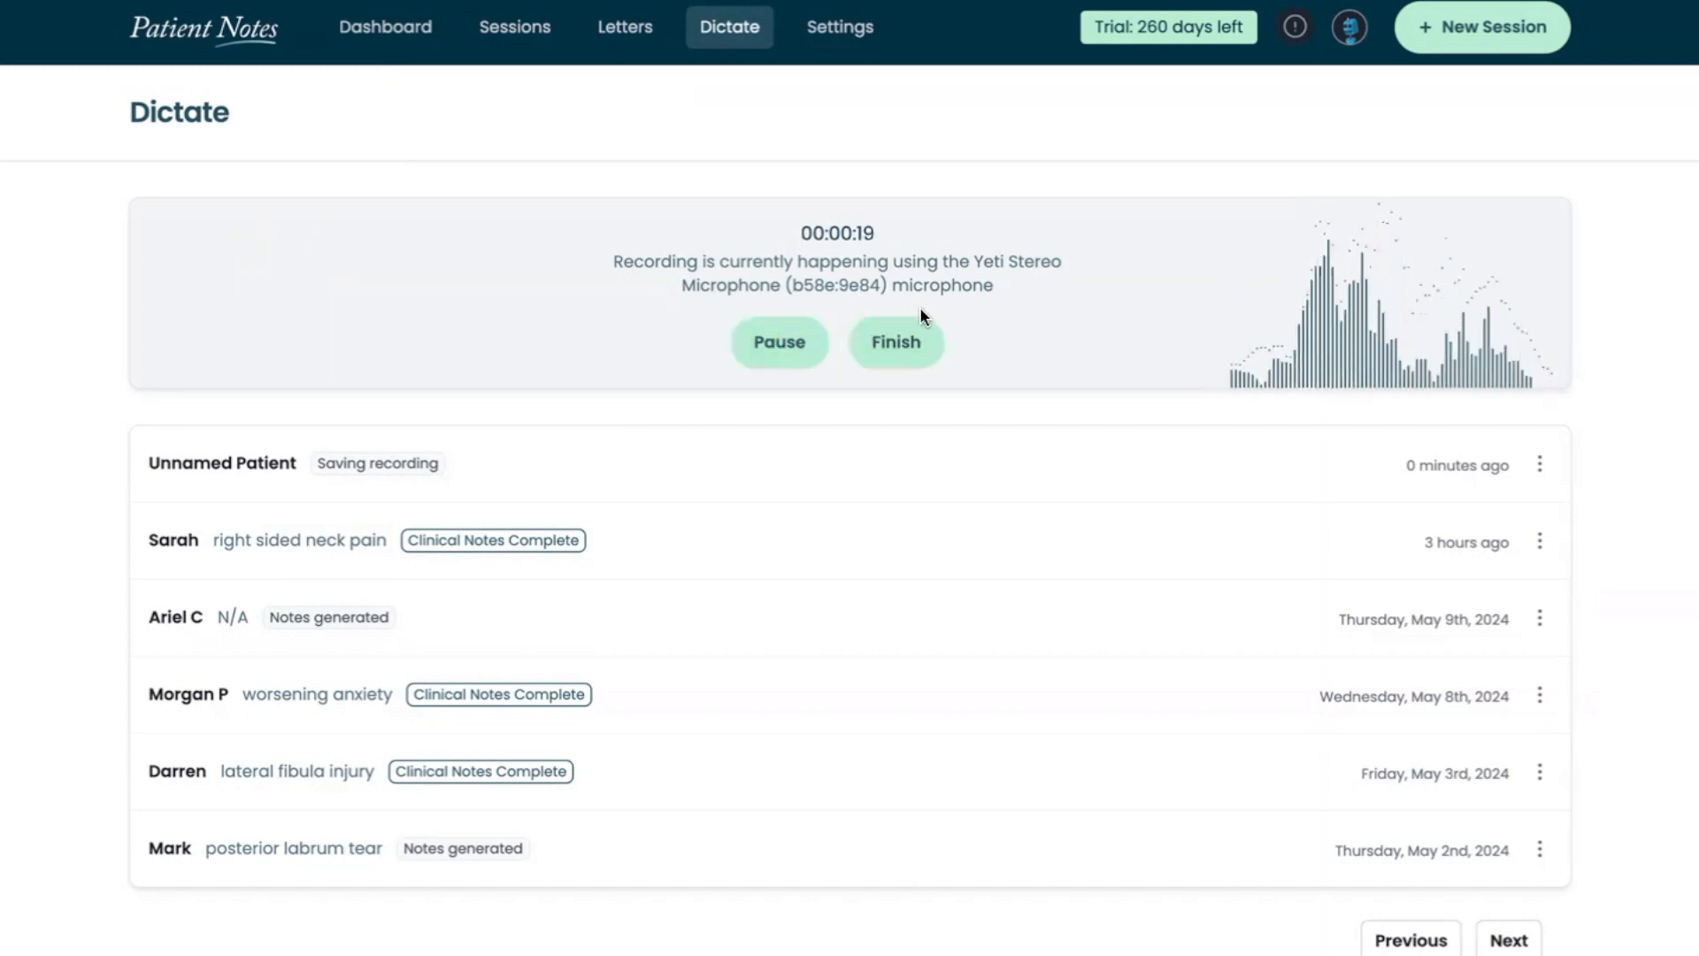
left_click(897, 352)
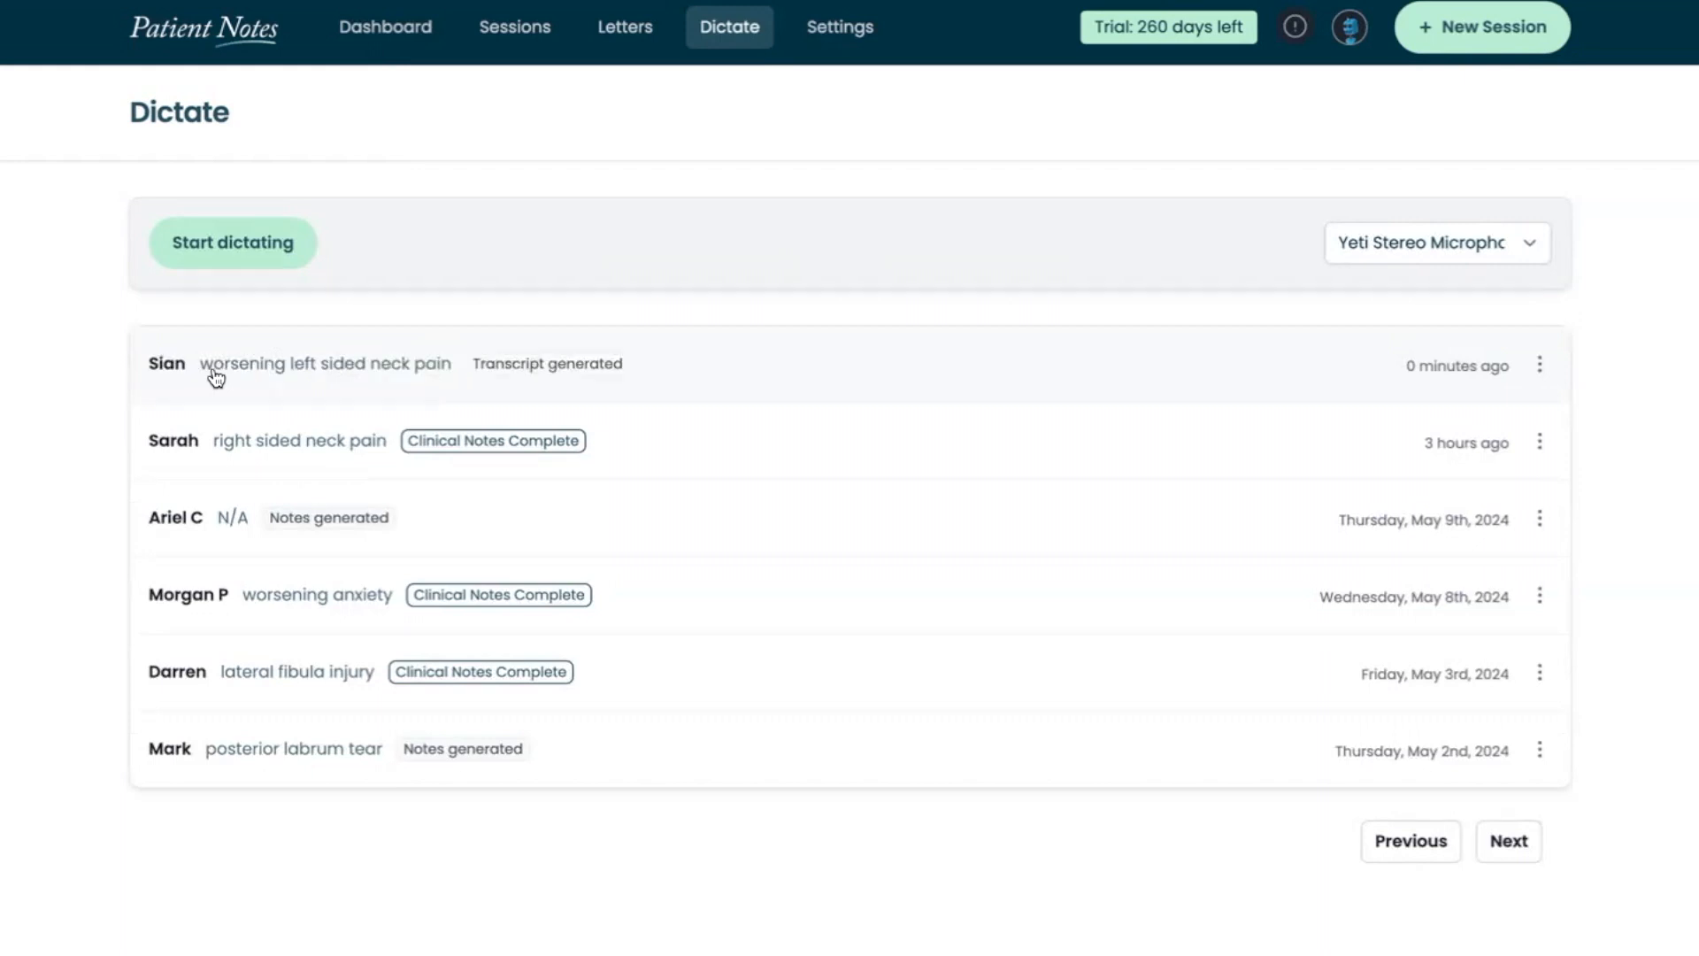
left_click(215, 378)
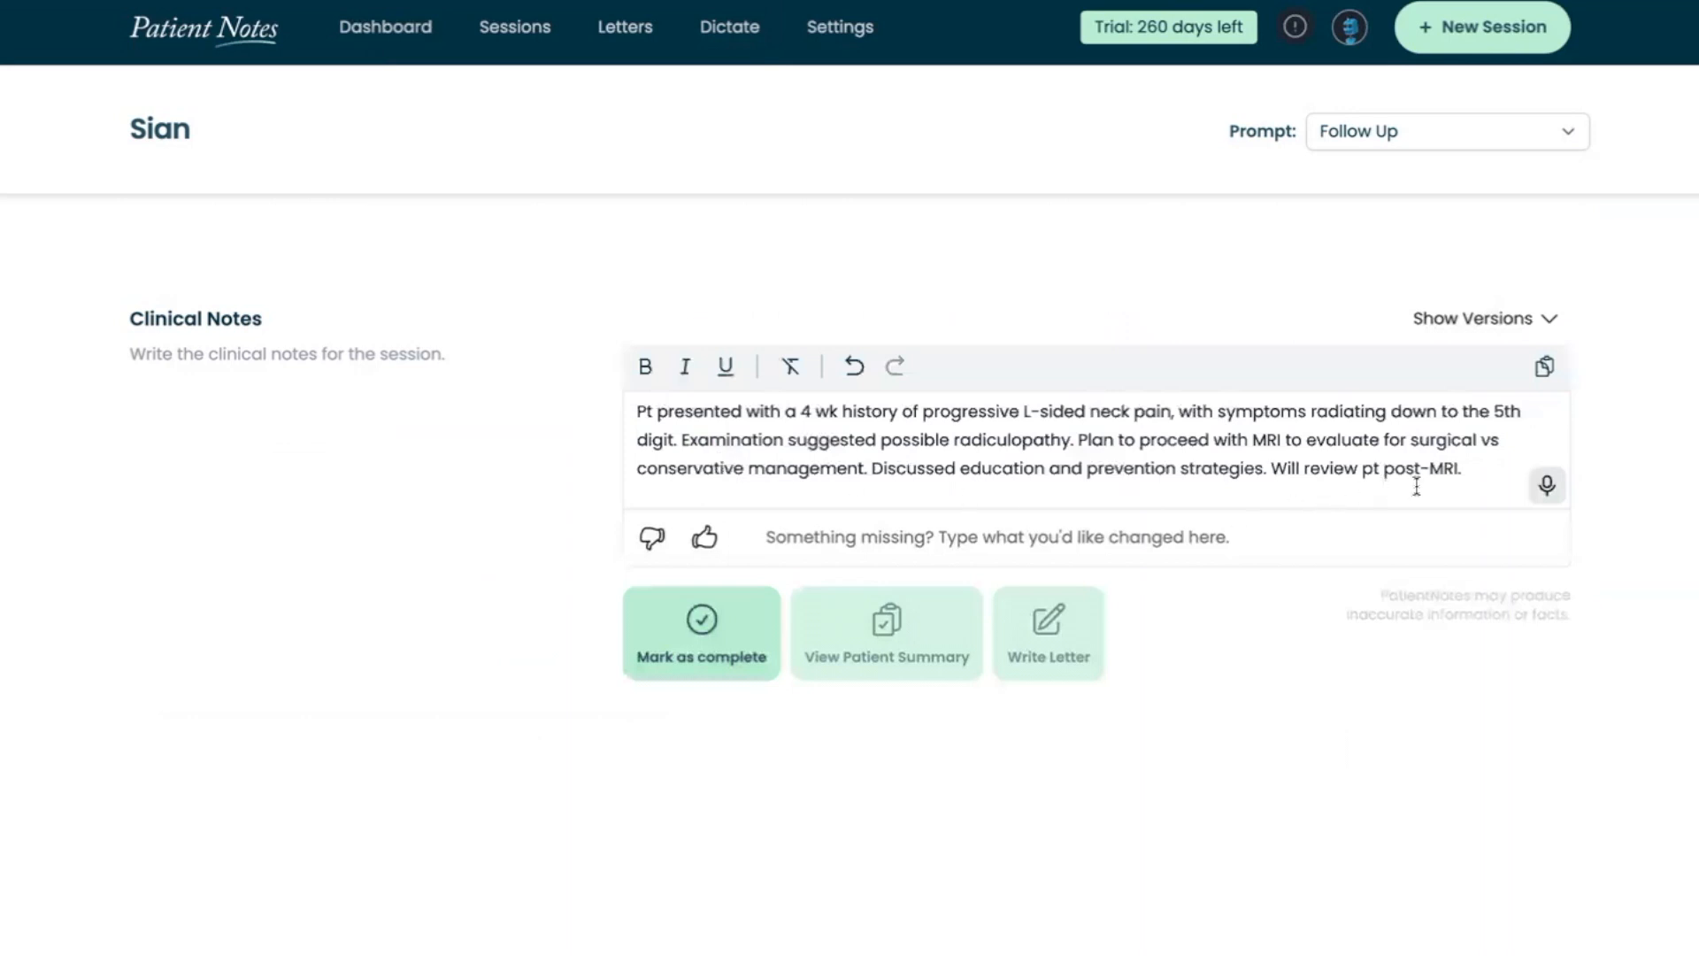
Add two blank lines at the end of the dictated clinical notes and mark the notes as complete
left_click(1462, 471)
key("Return")
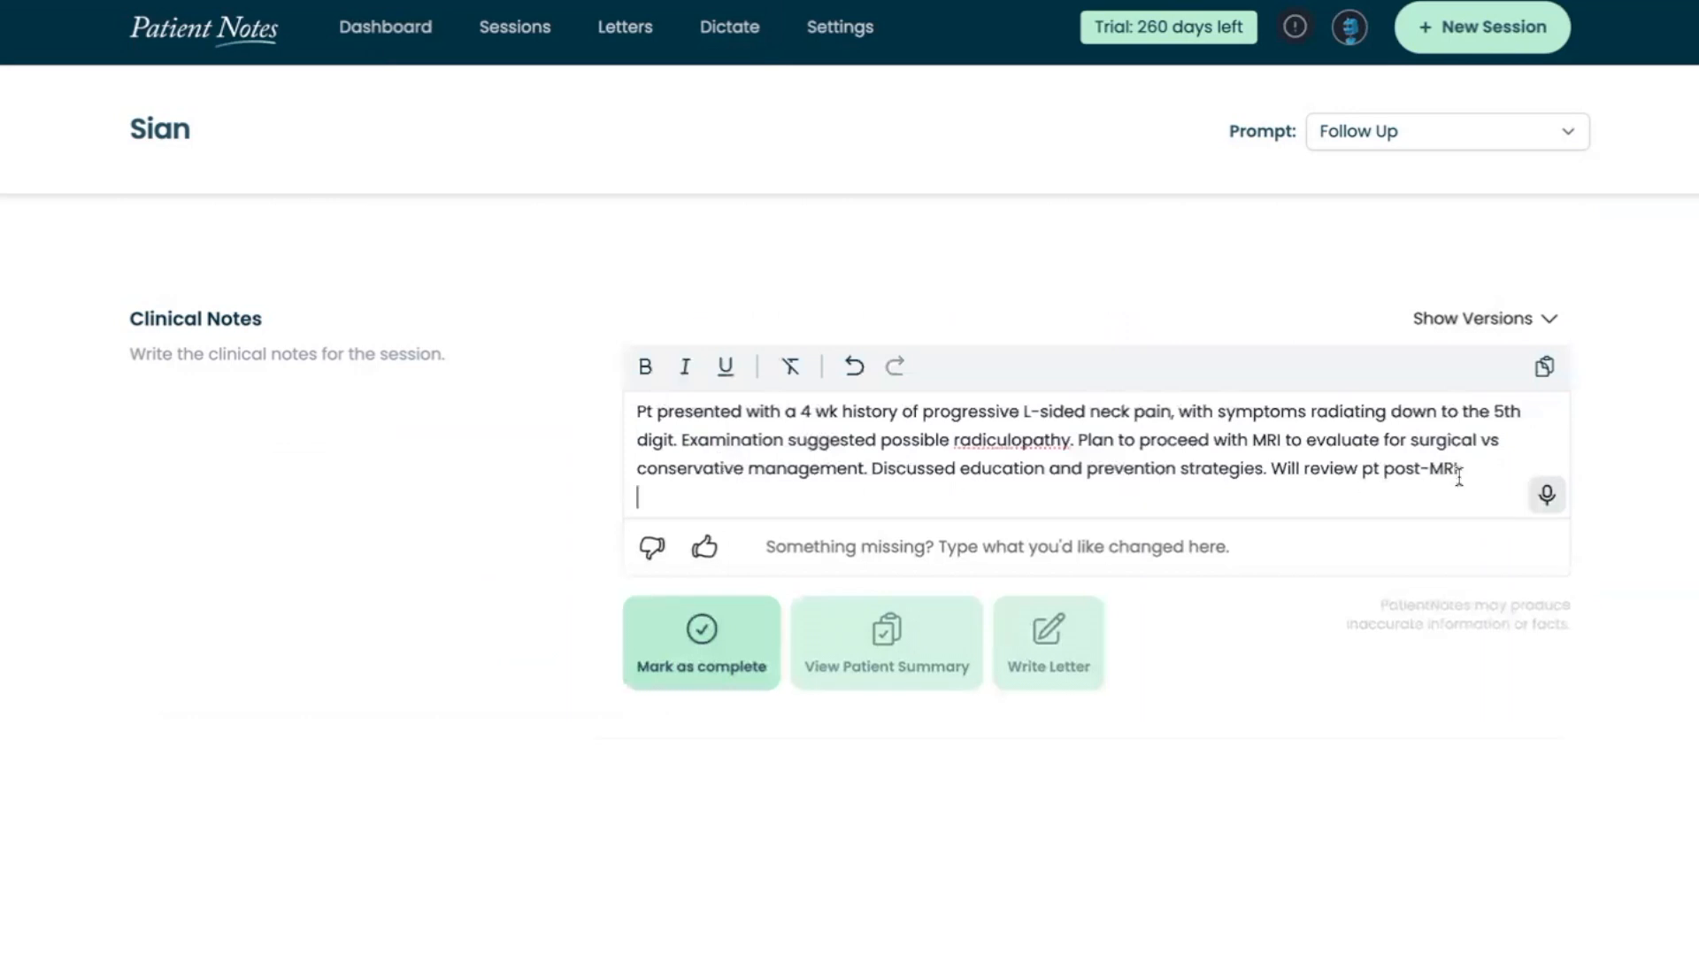
key("Return")
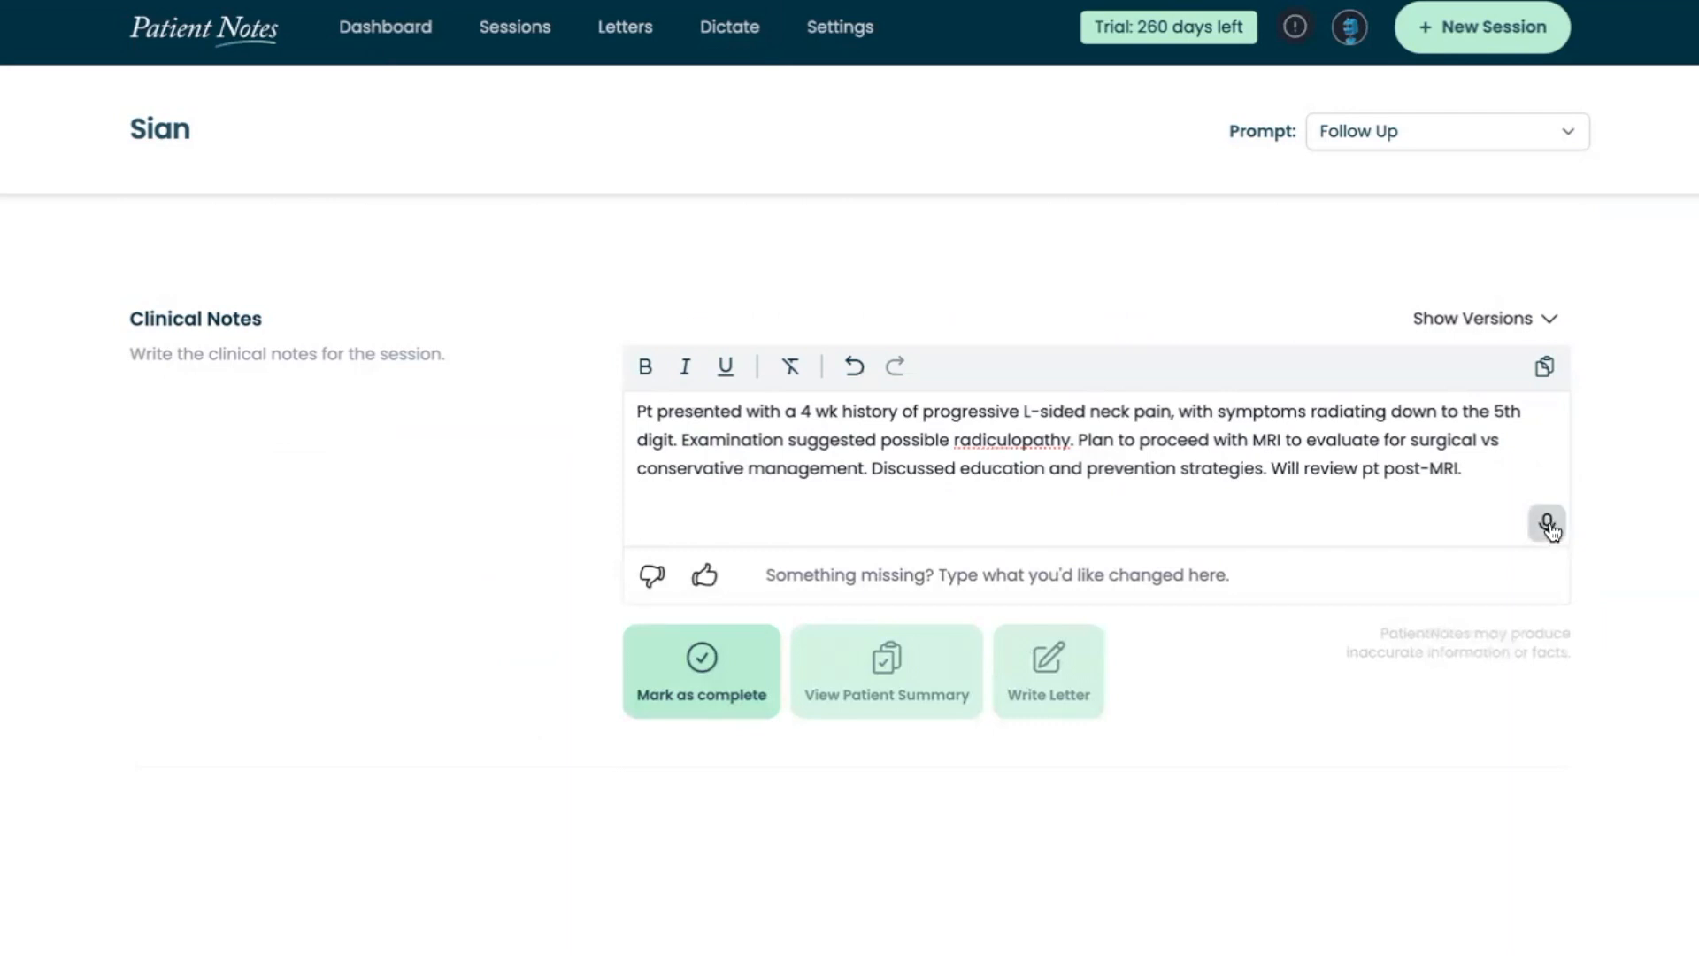
left_click(740, 657)
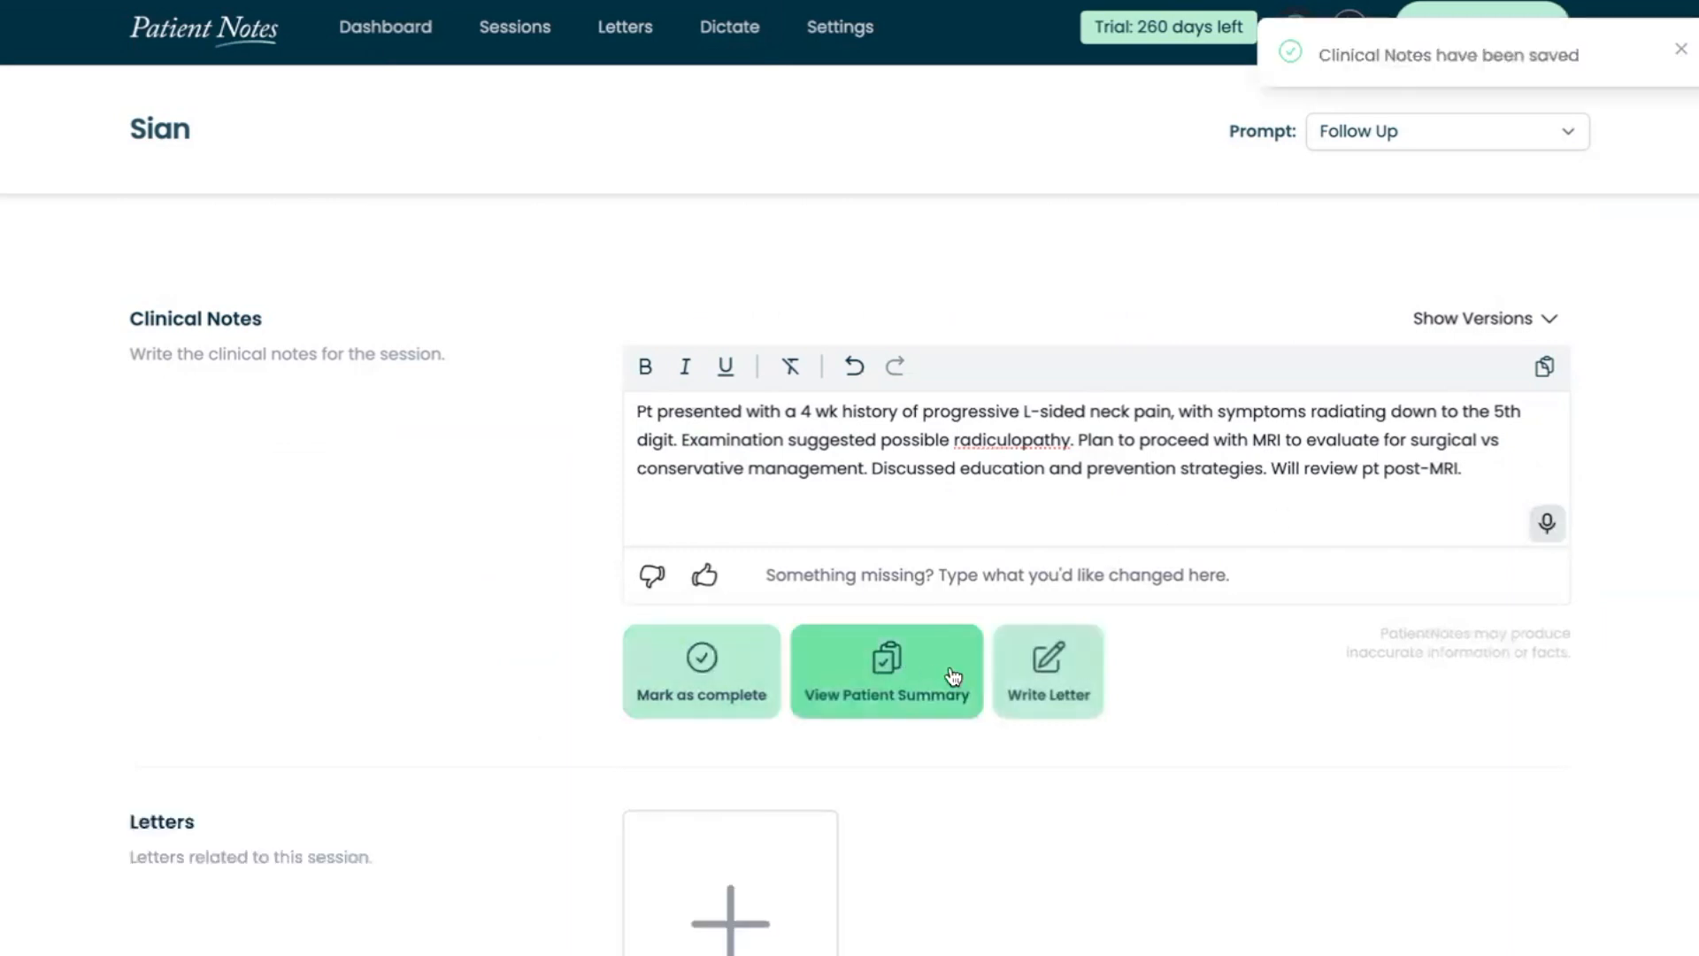
Start writing a letter based on the completed dictation session
left_click(1037, 680)
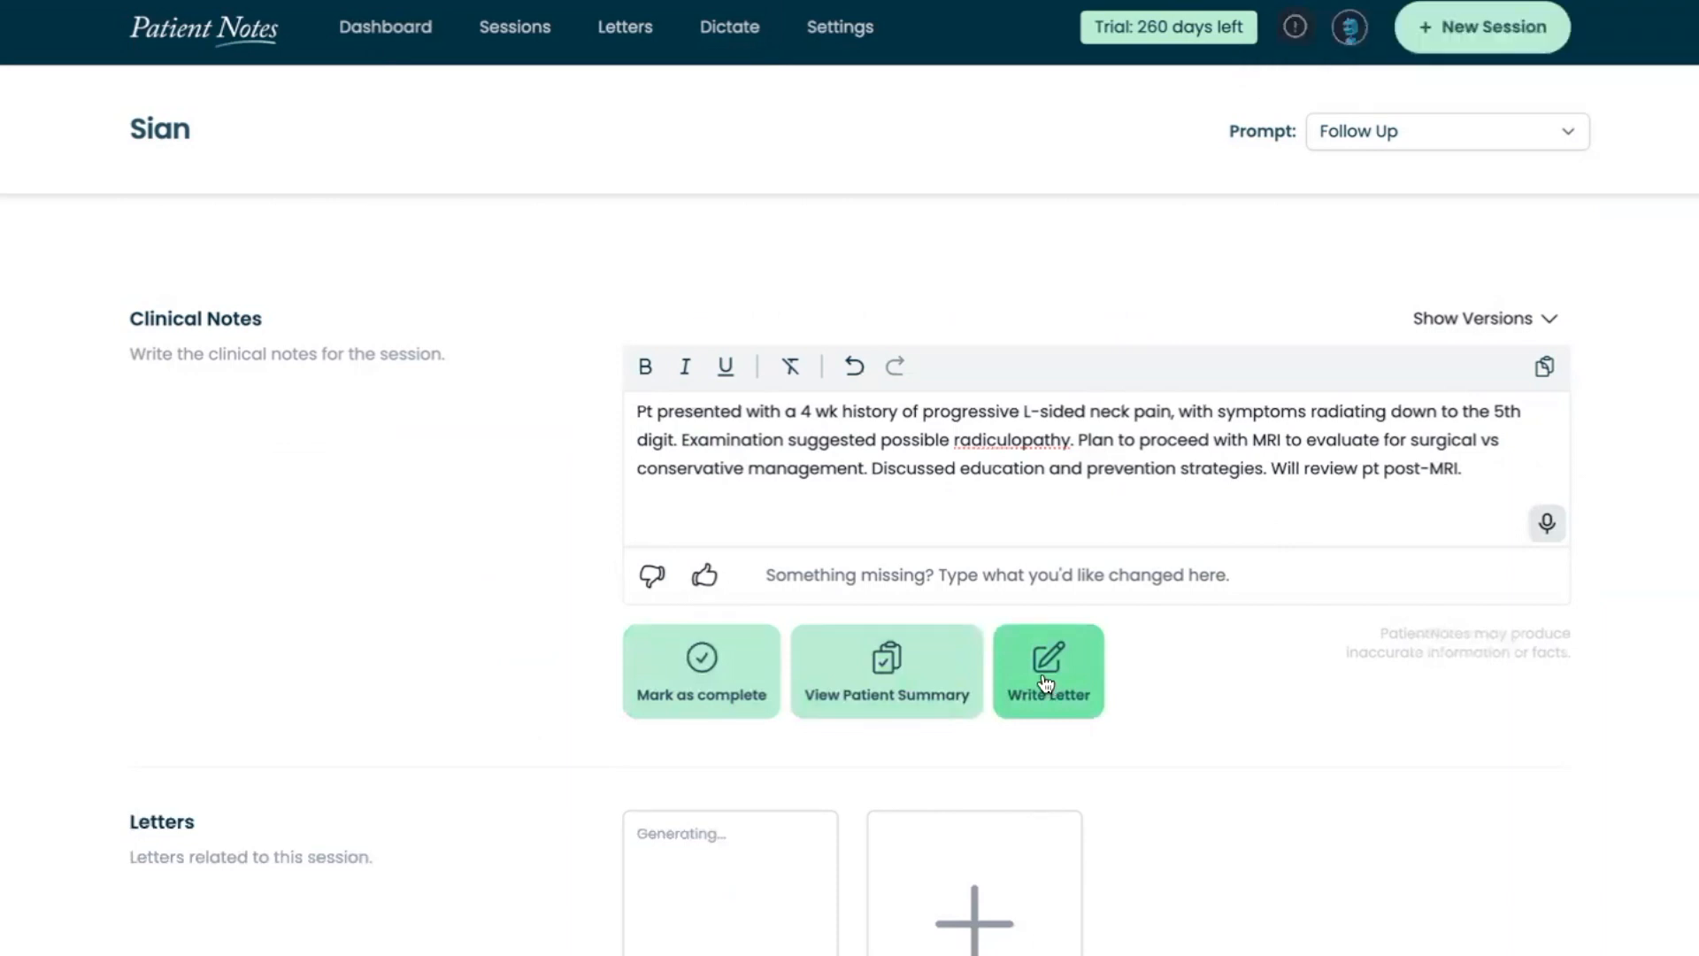
left_click(1045, 681)
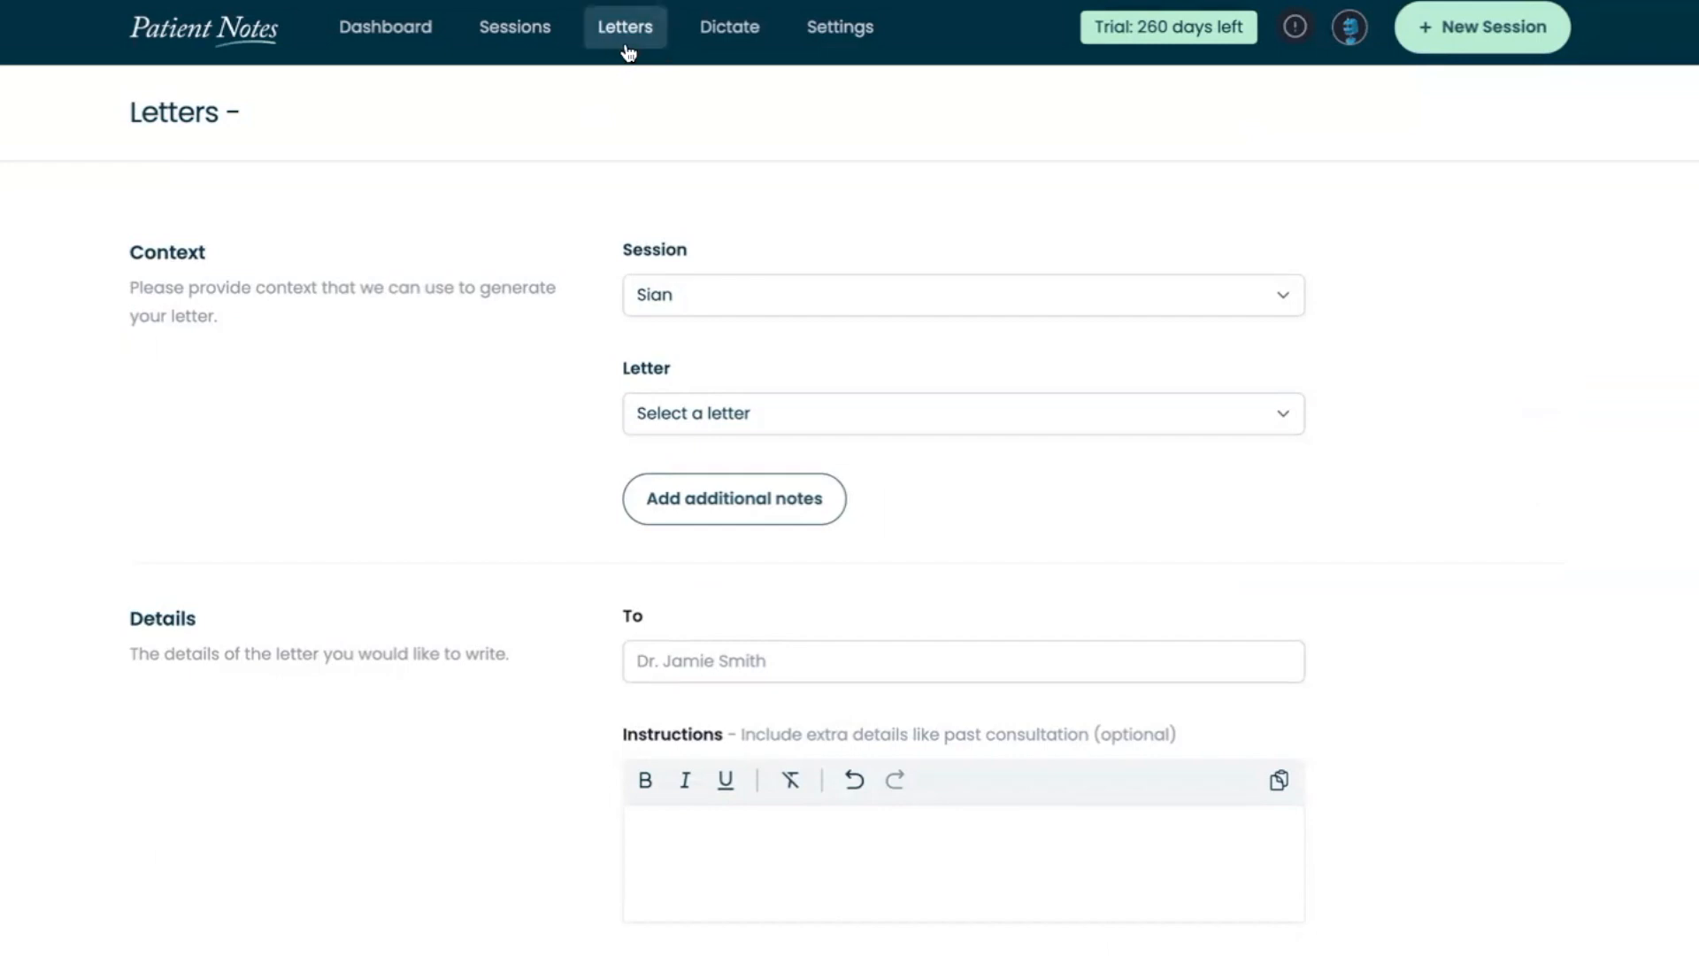
Create a new manually entered session with the patient's first name and paste the neck pain notes into its clinical notes
left_click(1563, 44)
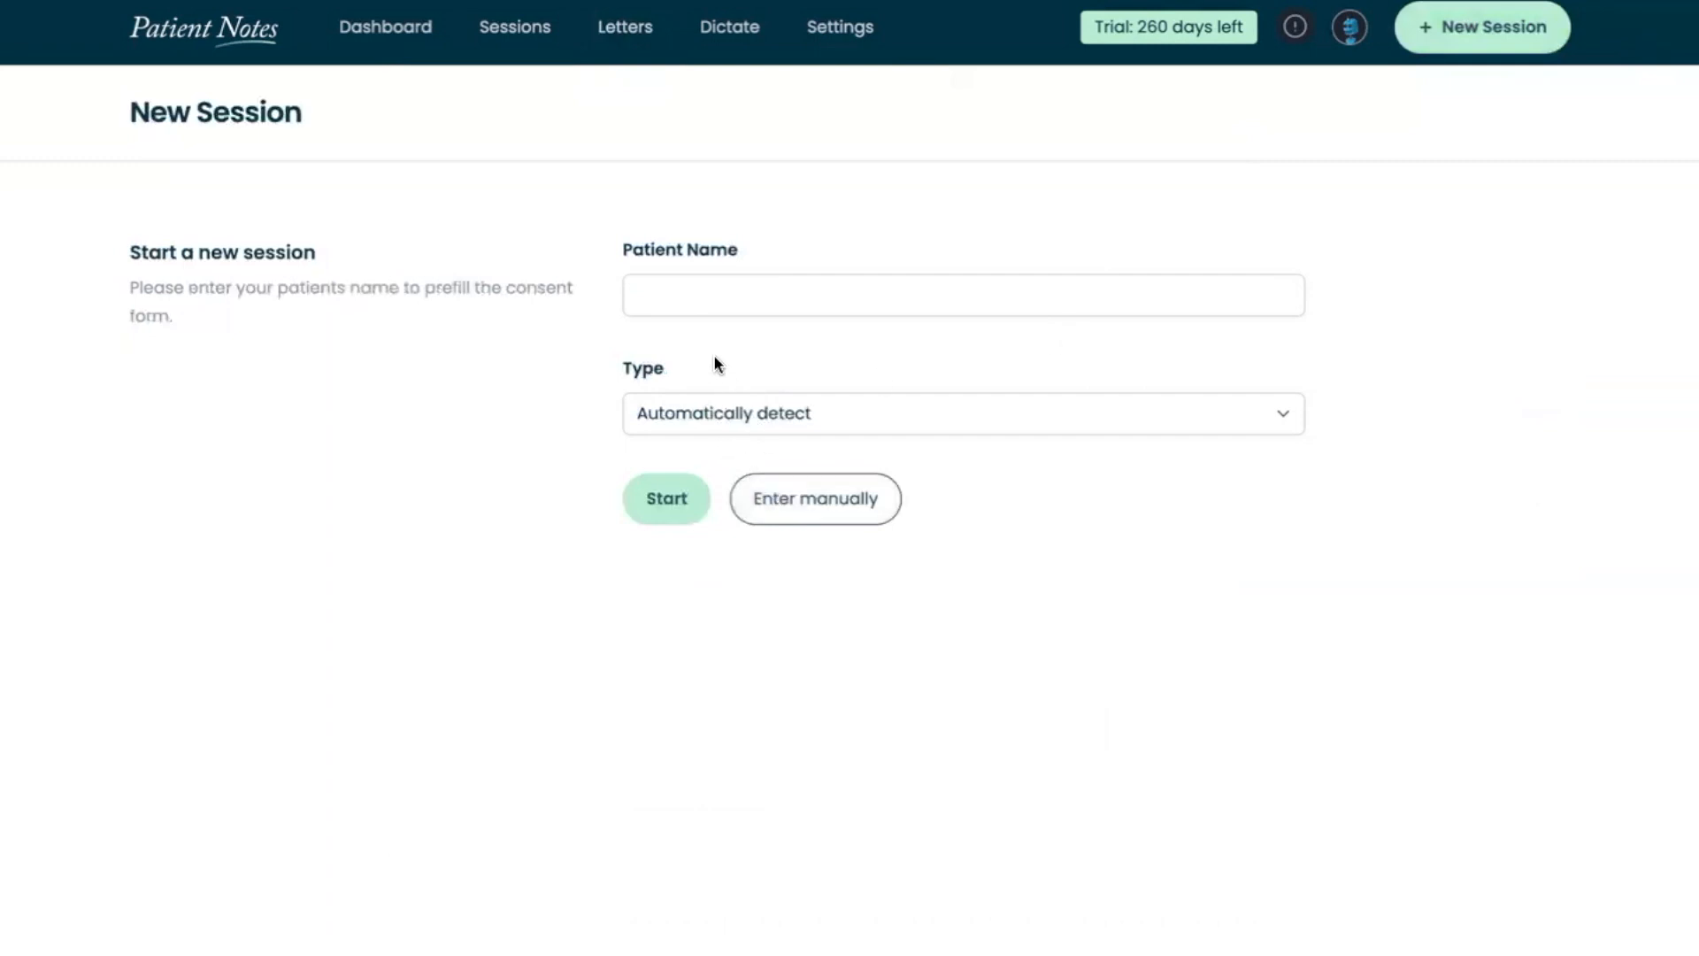
left_click(720, 312)
type("Darren")
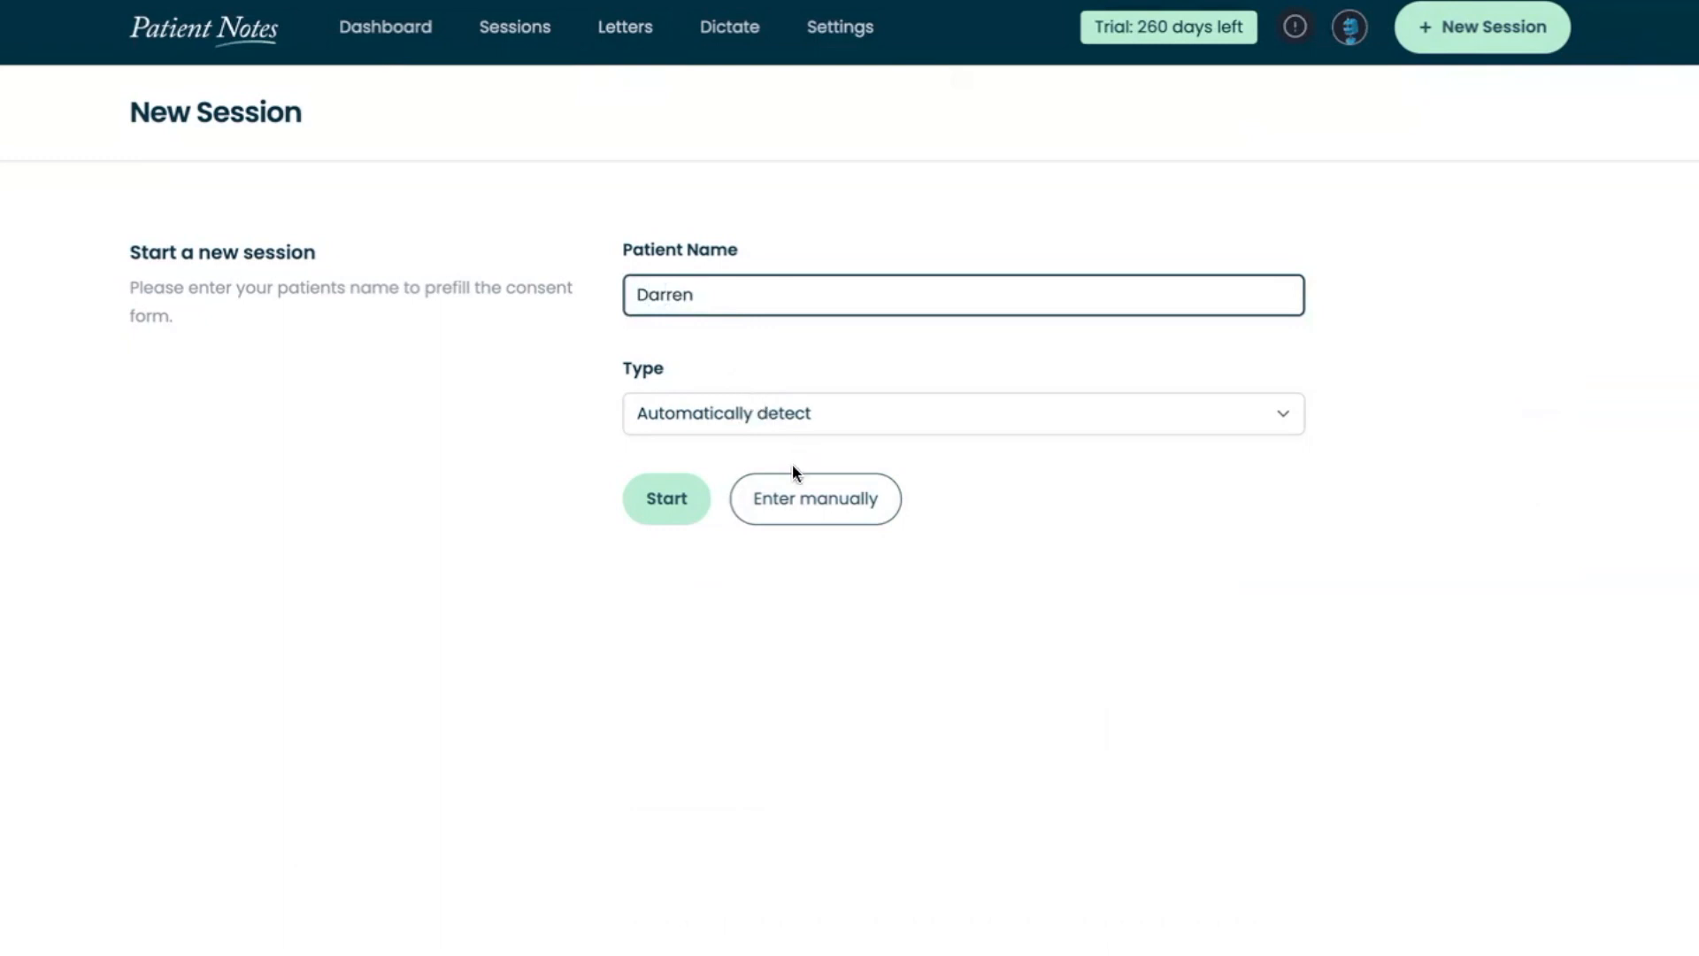
left_click(797, 499)
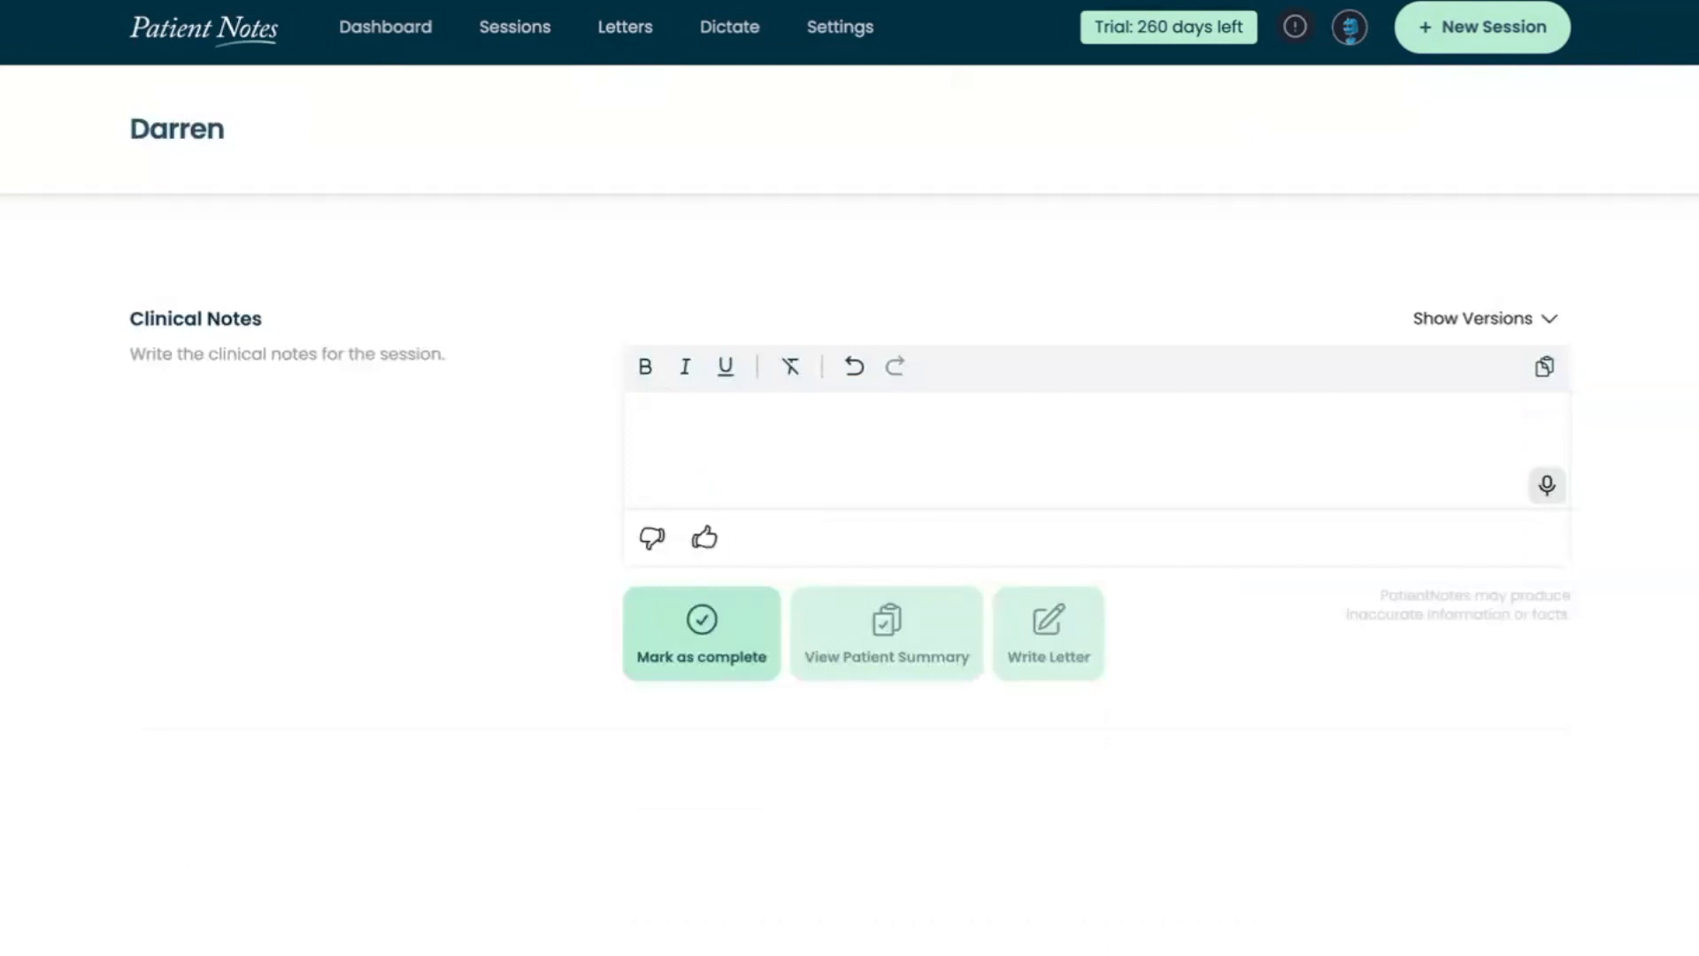
type("Pt presented with a 4 wk history of progressive L-sided neck pain, with symptoms radiating down to the 5th digit. Examination suggested possible radiculopathy. Plan to proceed with MRI to evaluate for surgical vs conservative management. Discussed education and prevention strategies. Will review pt post-MRI.")
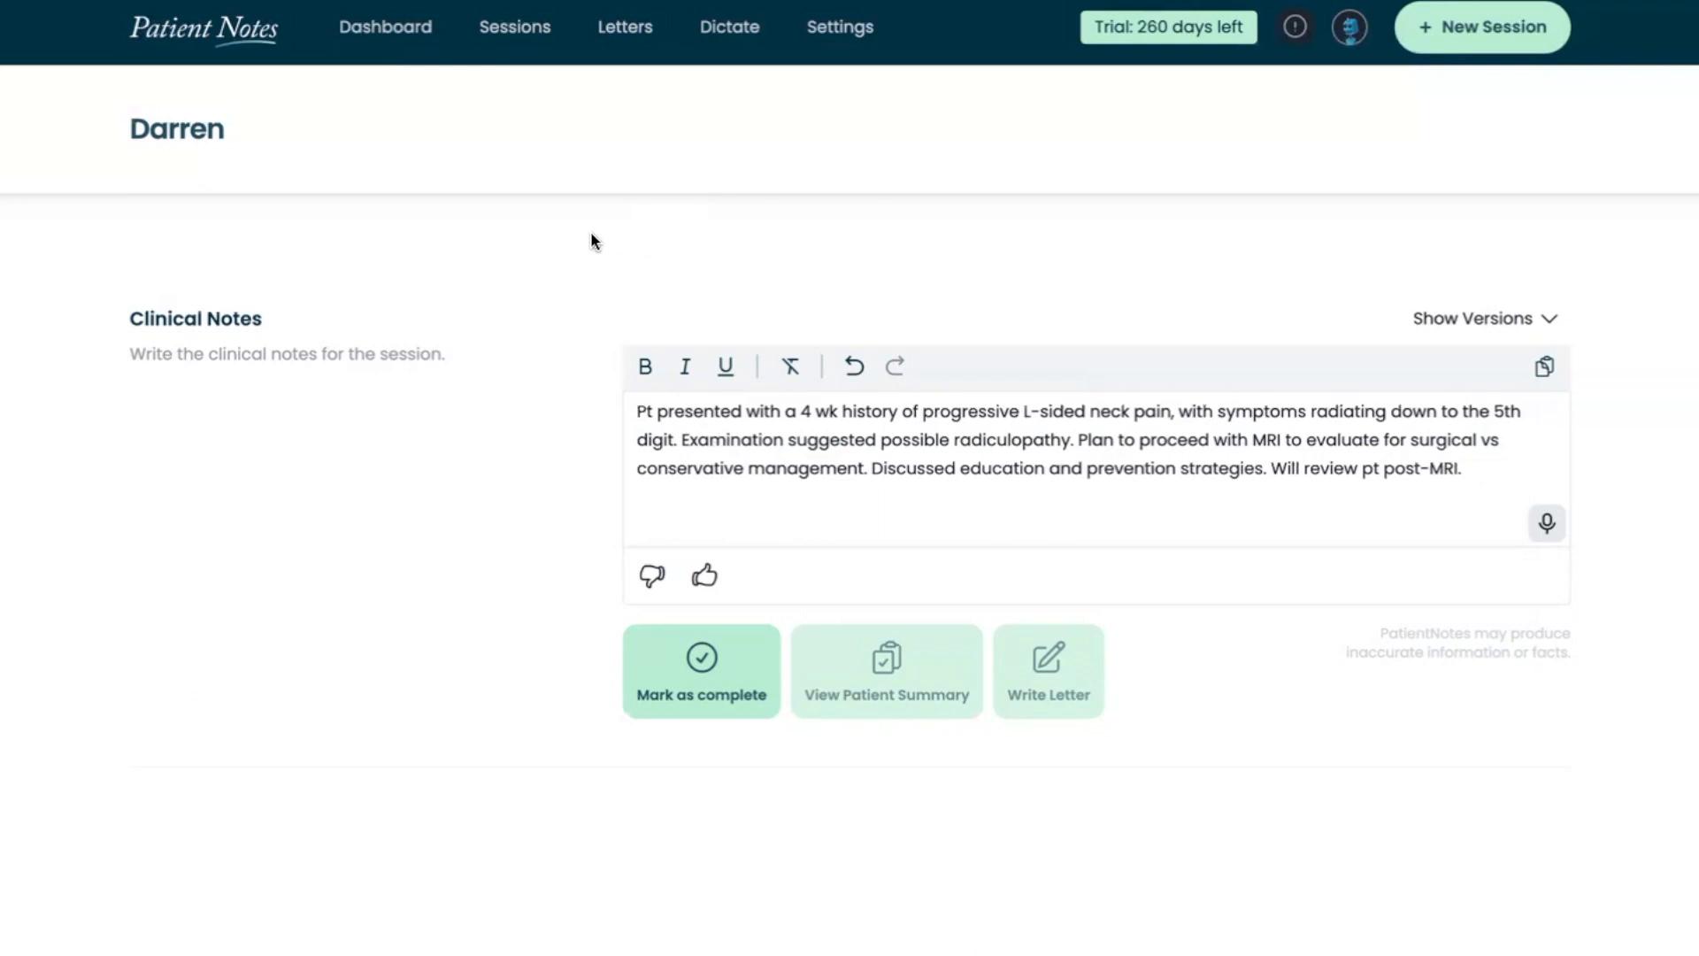
Open the list of previous sessions and use the options of the most recent dictation session
left_click(527, 40)
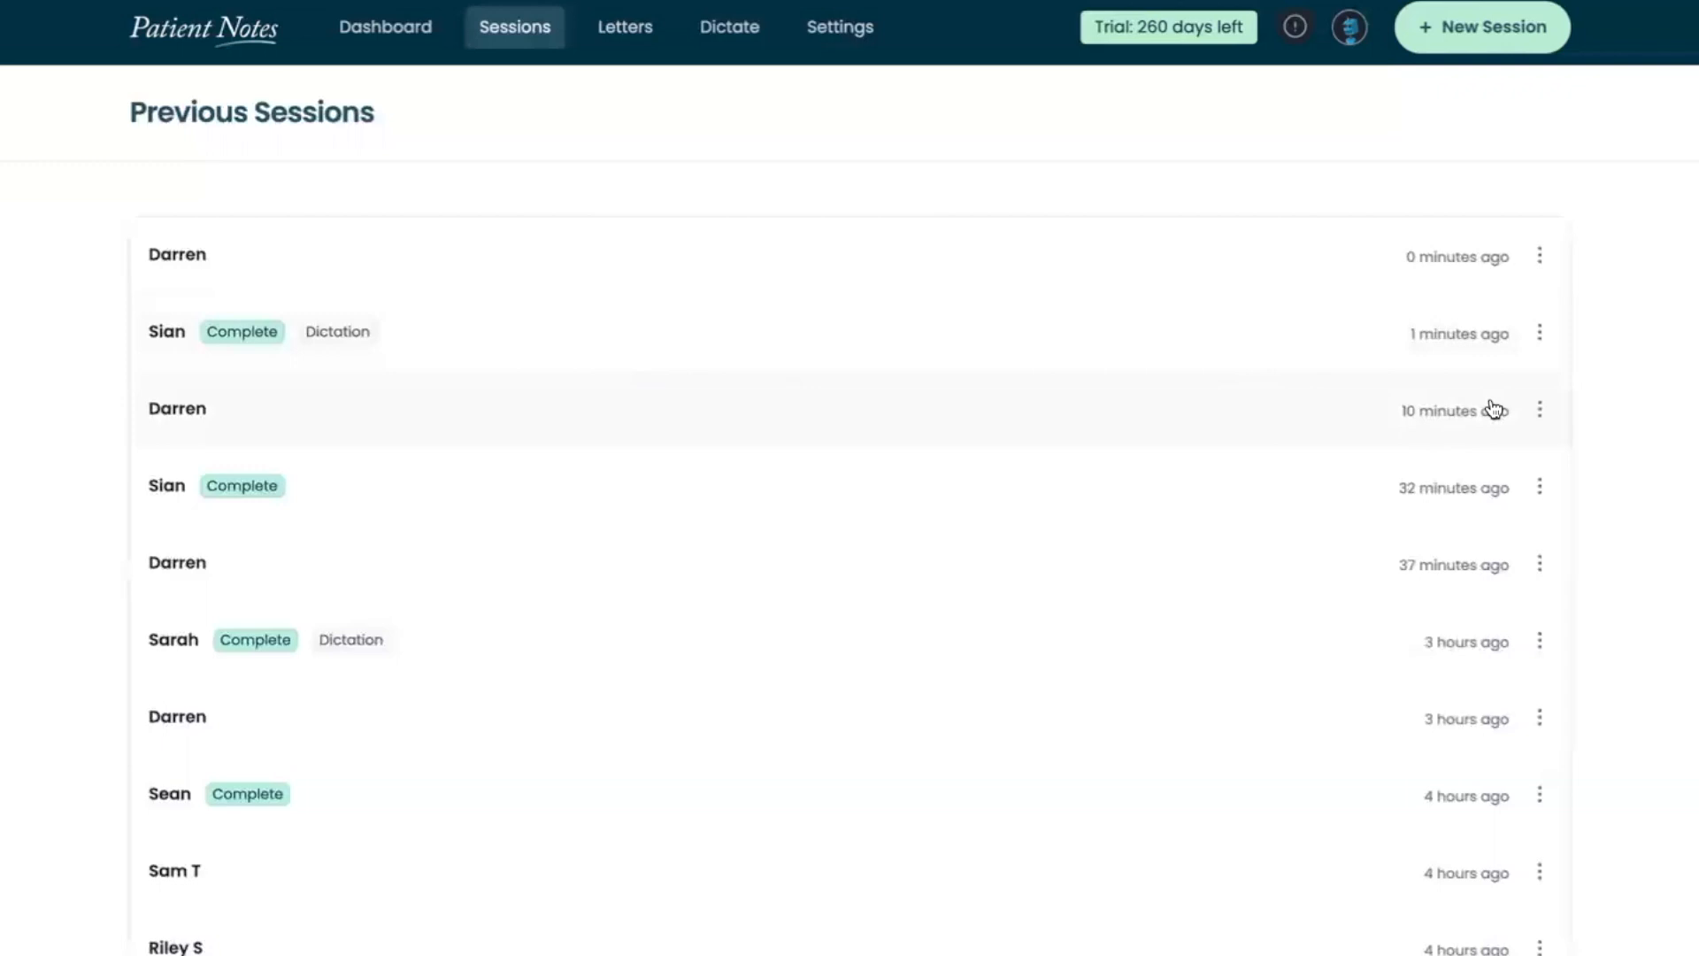
left_click(1540, 345)
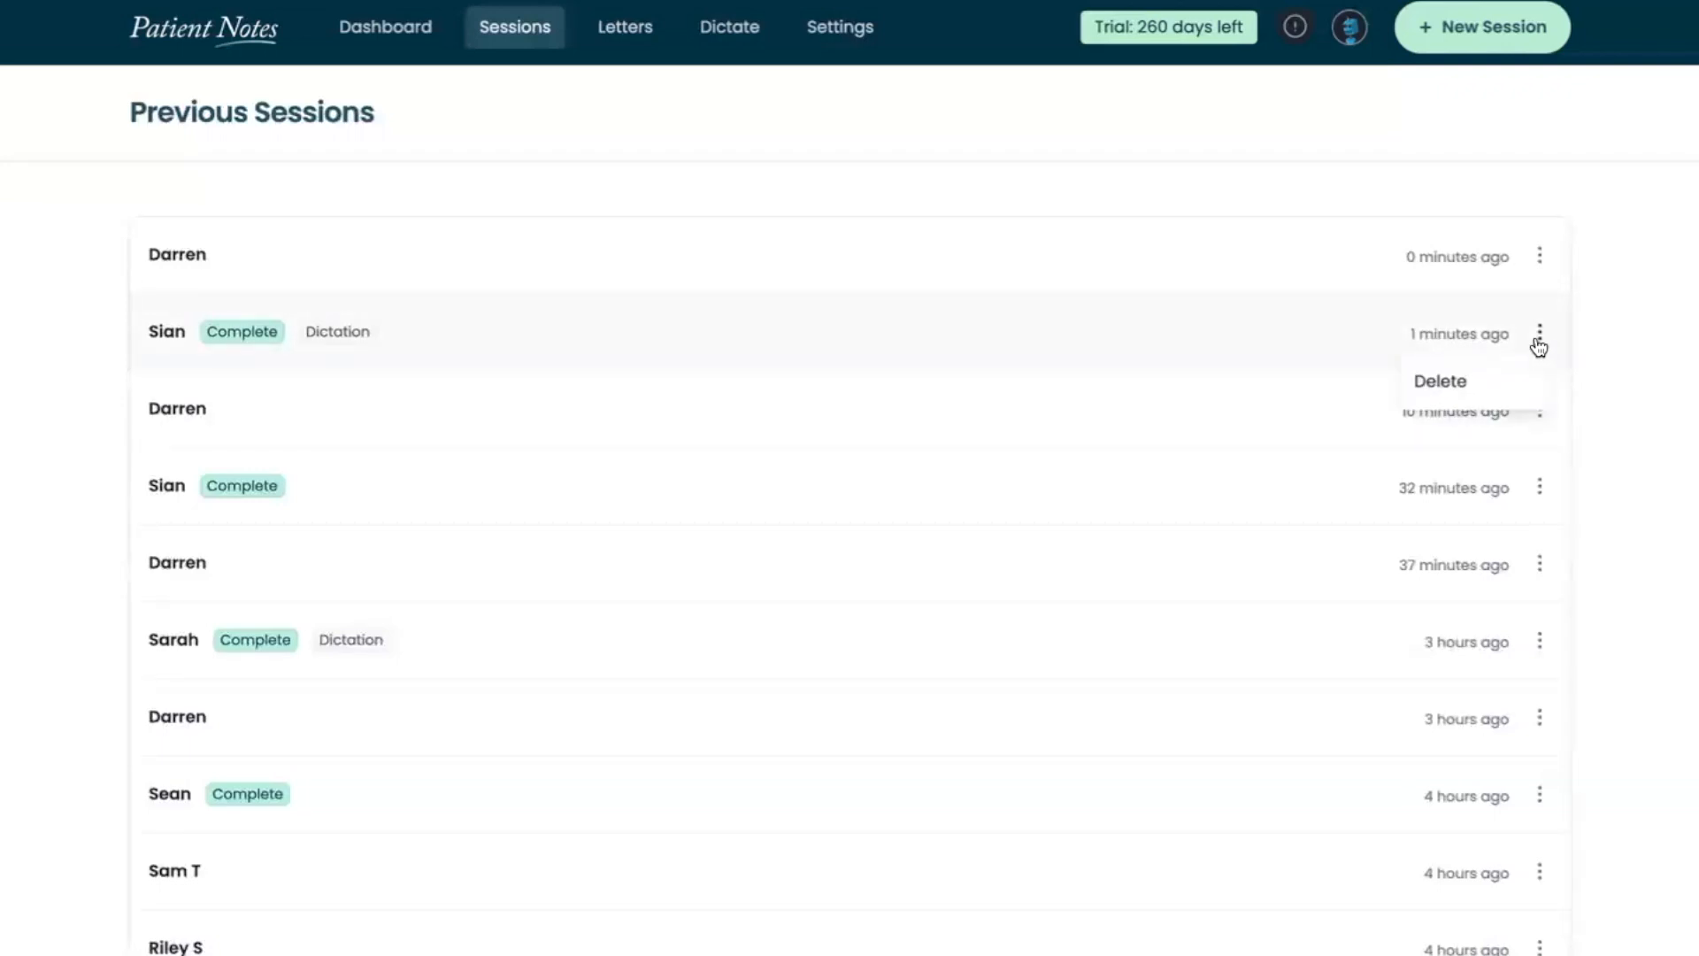
left_click(1475, 387)
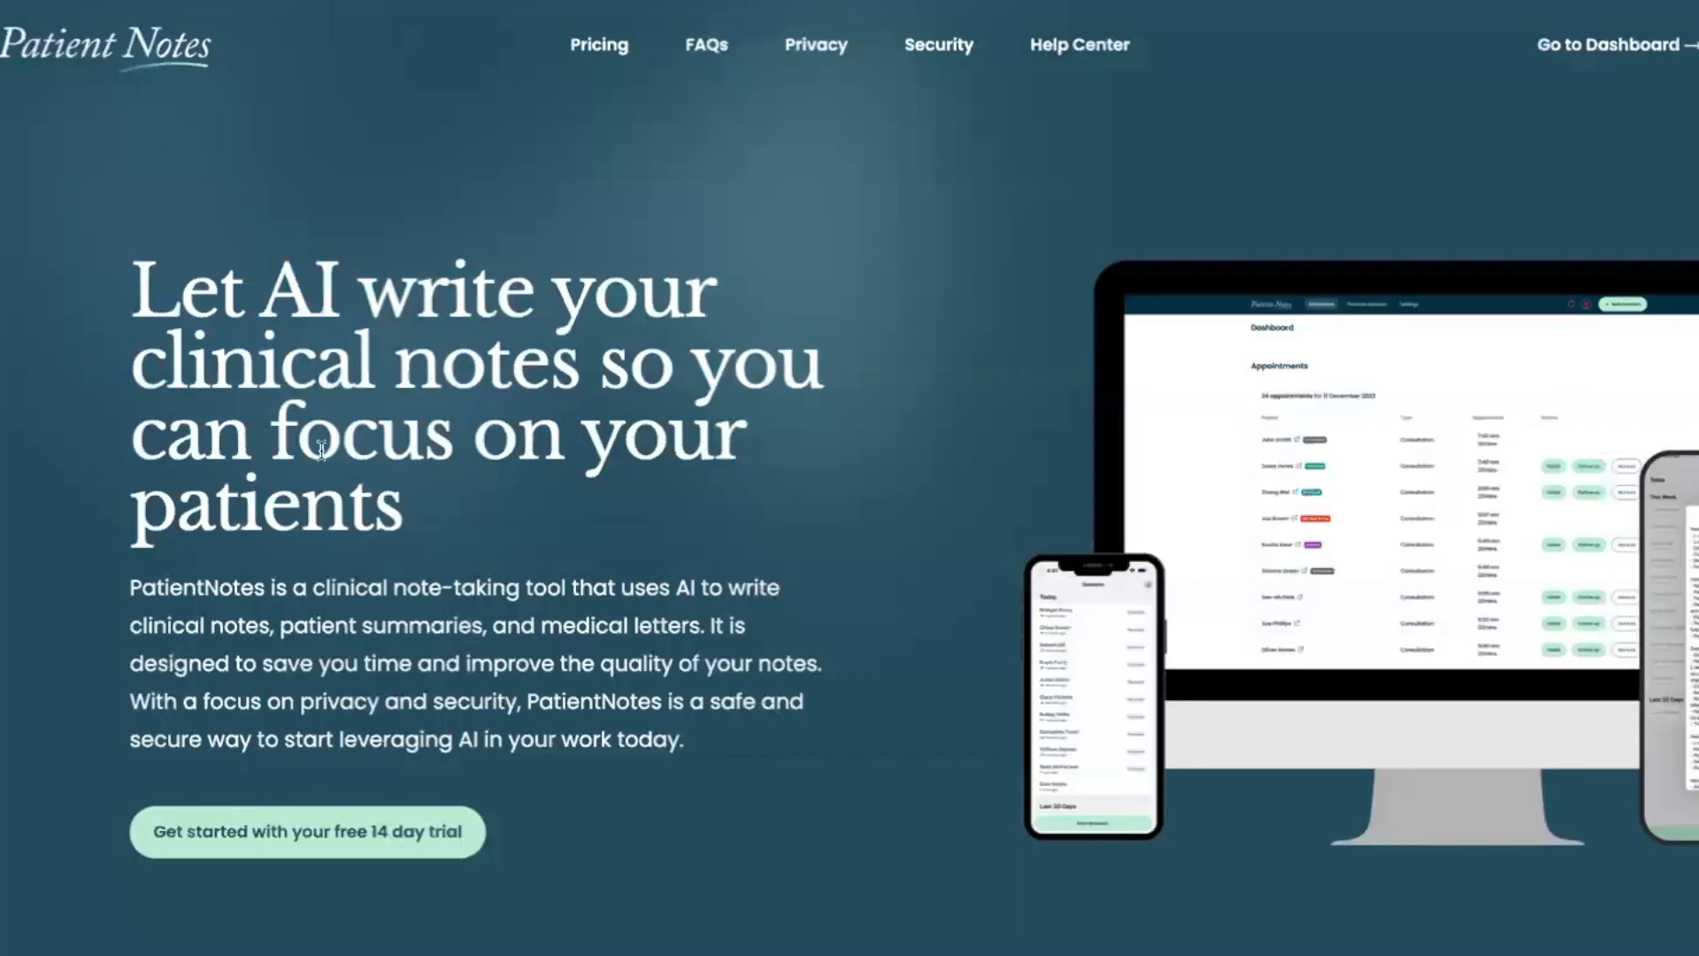
Sign up for the free 14 day trial with a work email address and an account password
left_click(223, 834)
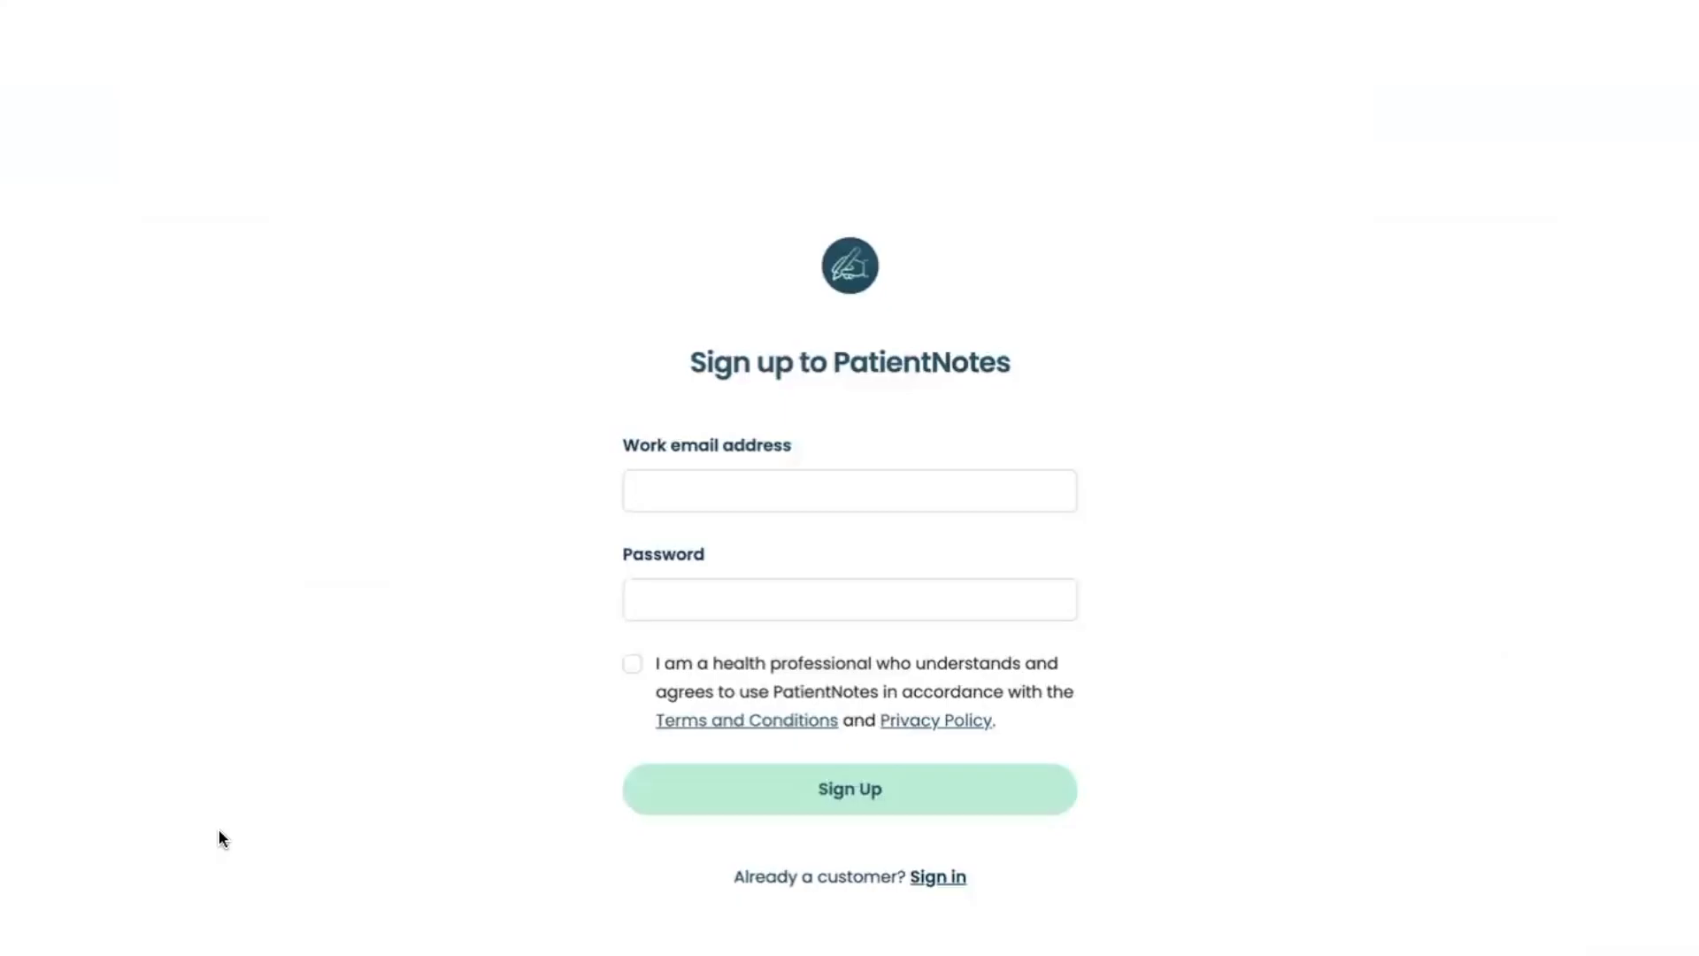
left_click(902, 503)
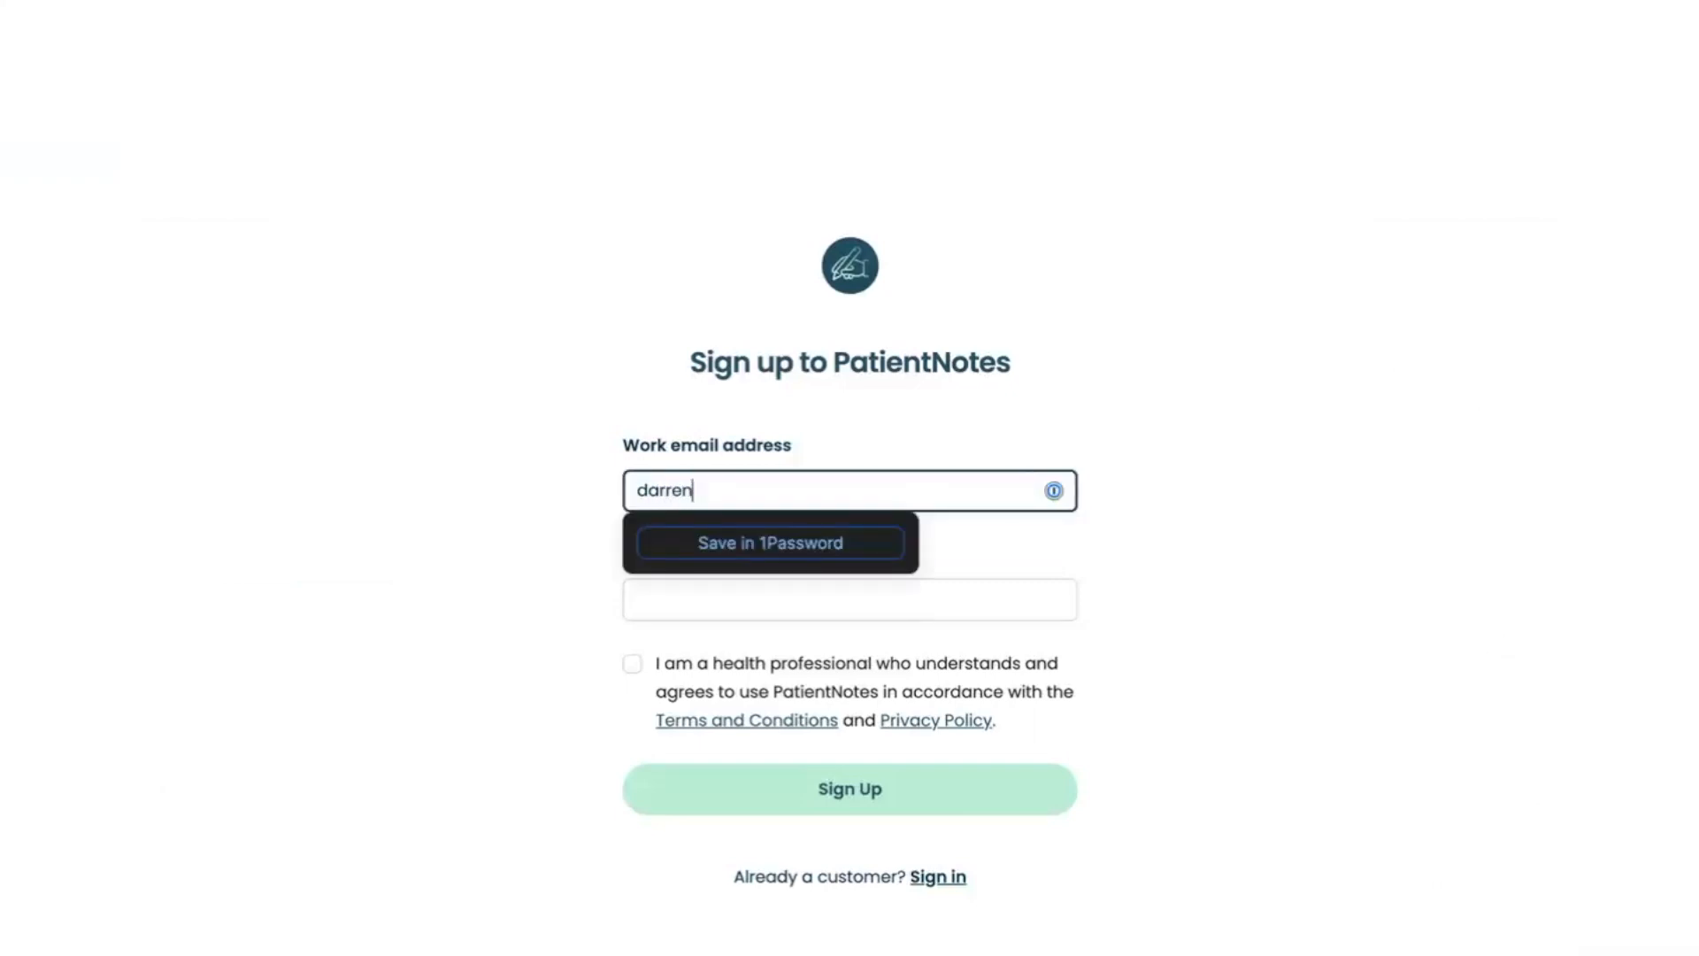
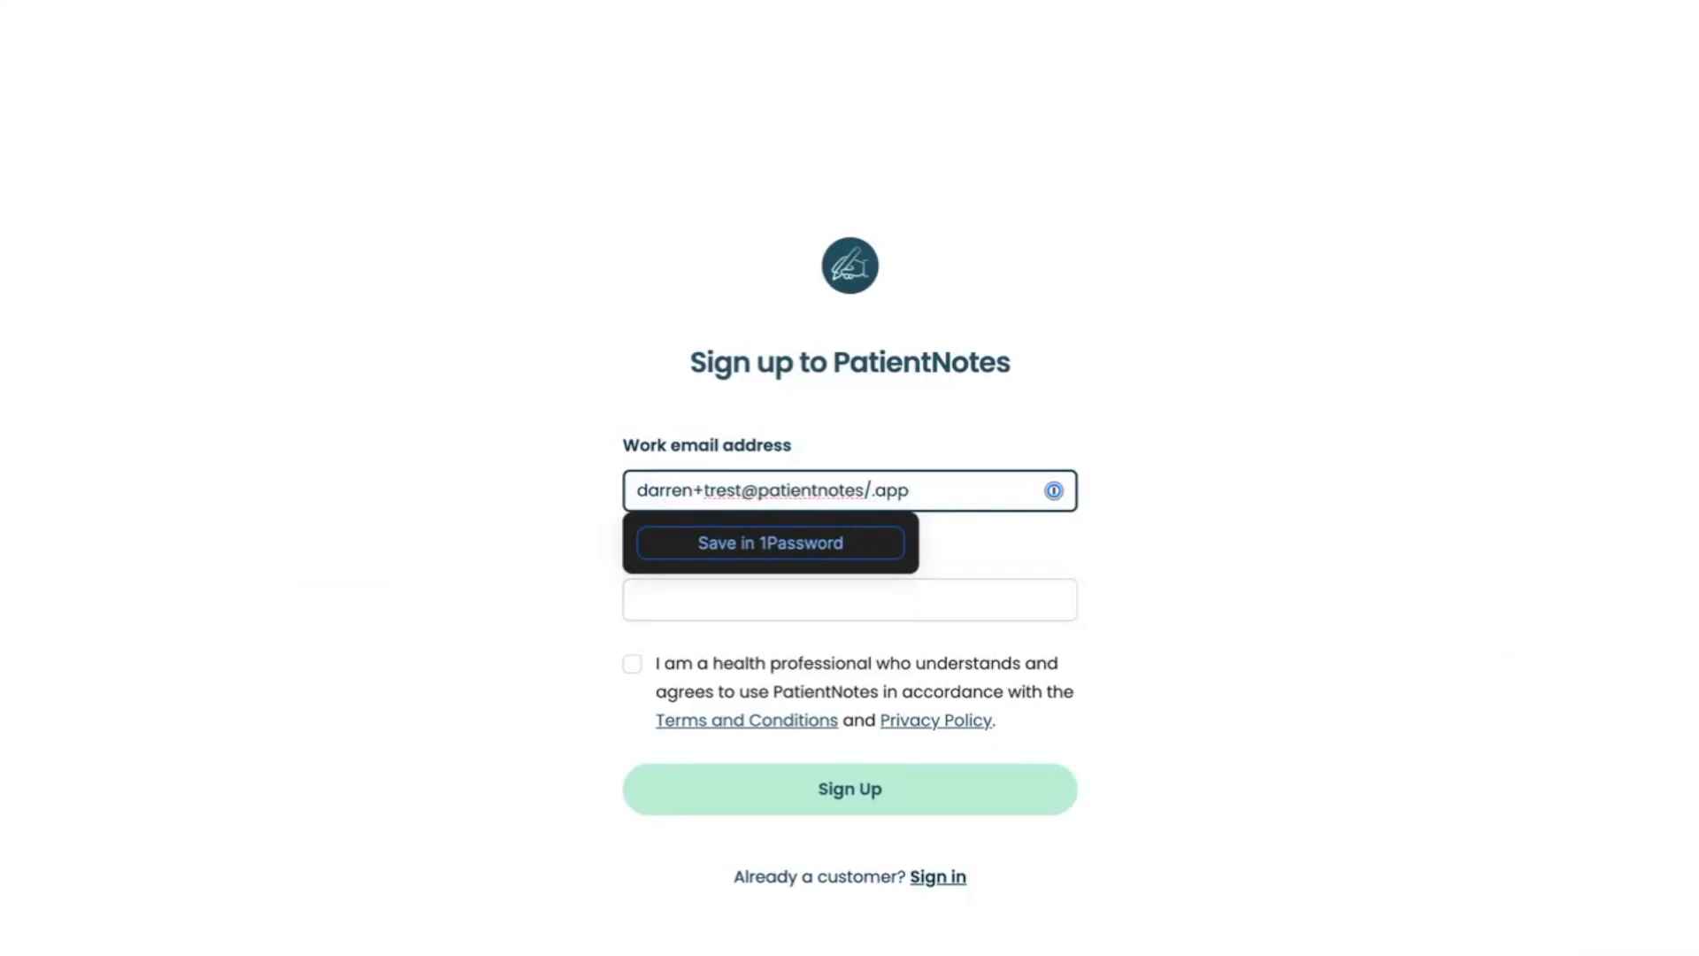
left_click(826, 591)
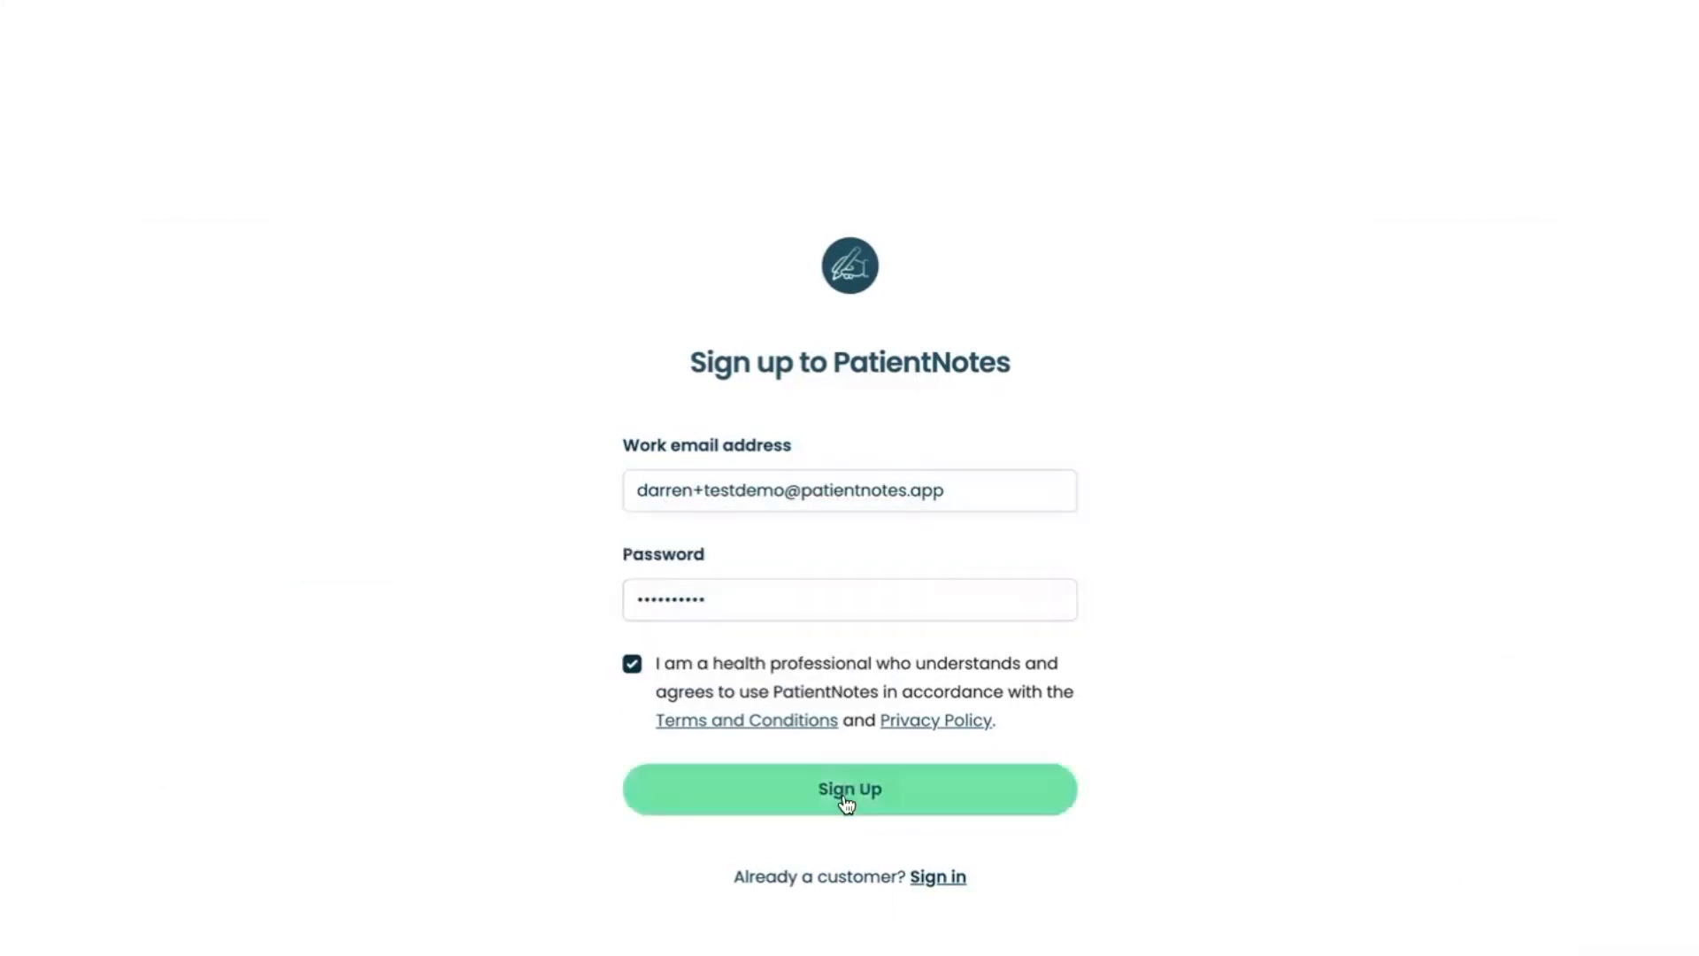
left_click(842, 793)
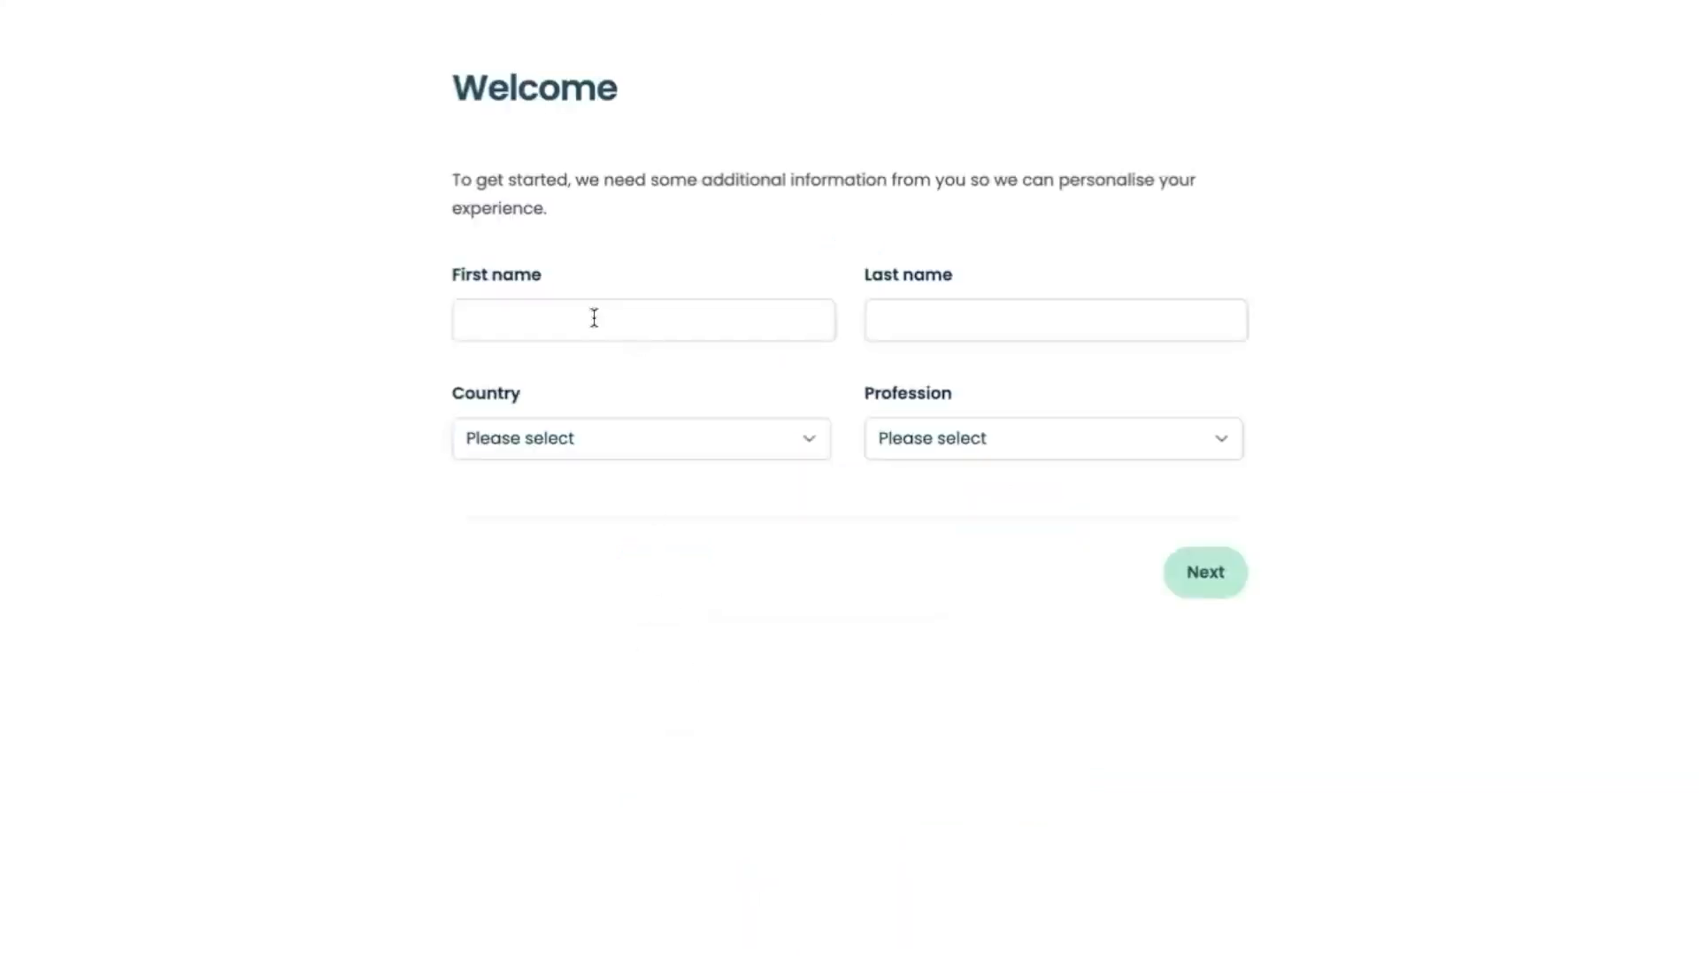
Fill in the account holder's first and last name on the welcome form
left_click(594, 318)
key("Tab")
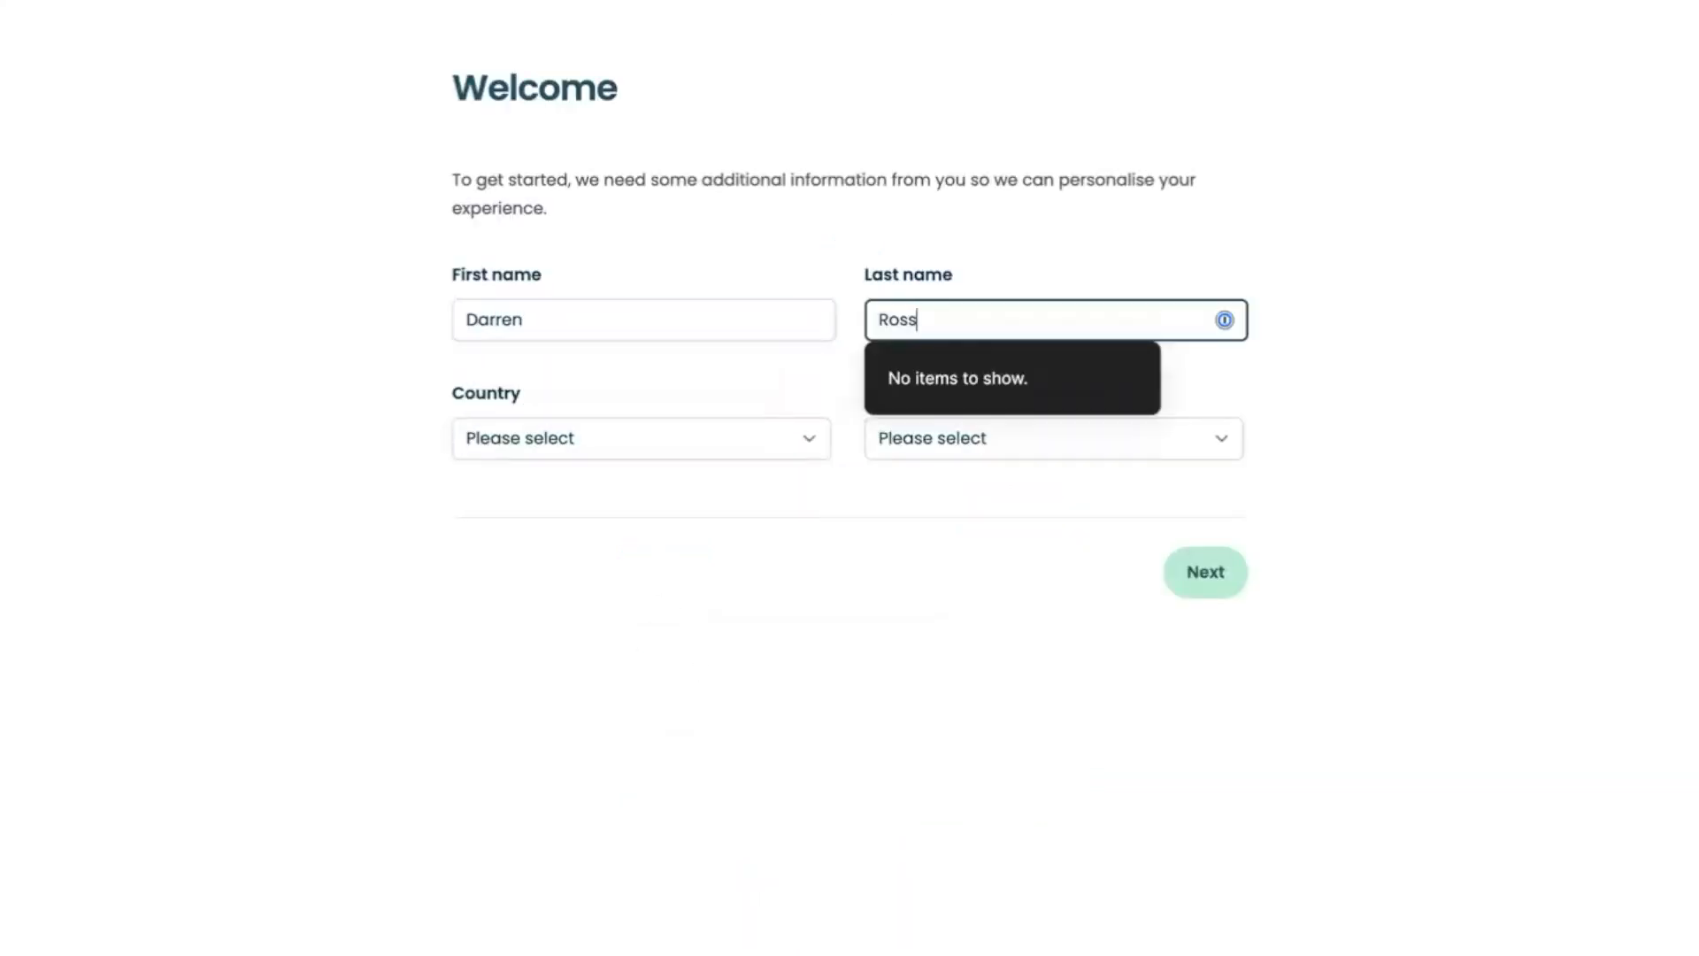
key("Tab")
Set the country to Australia, choose a profession and continue to the example consult questions
left_click(529, 432)
left_click(524, 470)
left_click(1028, 456)
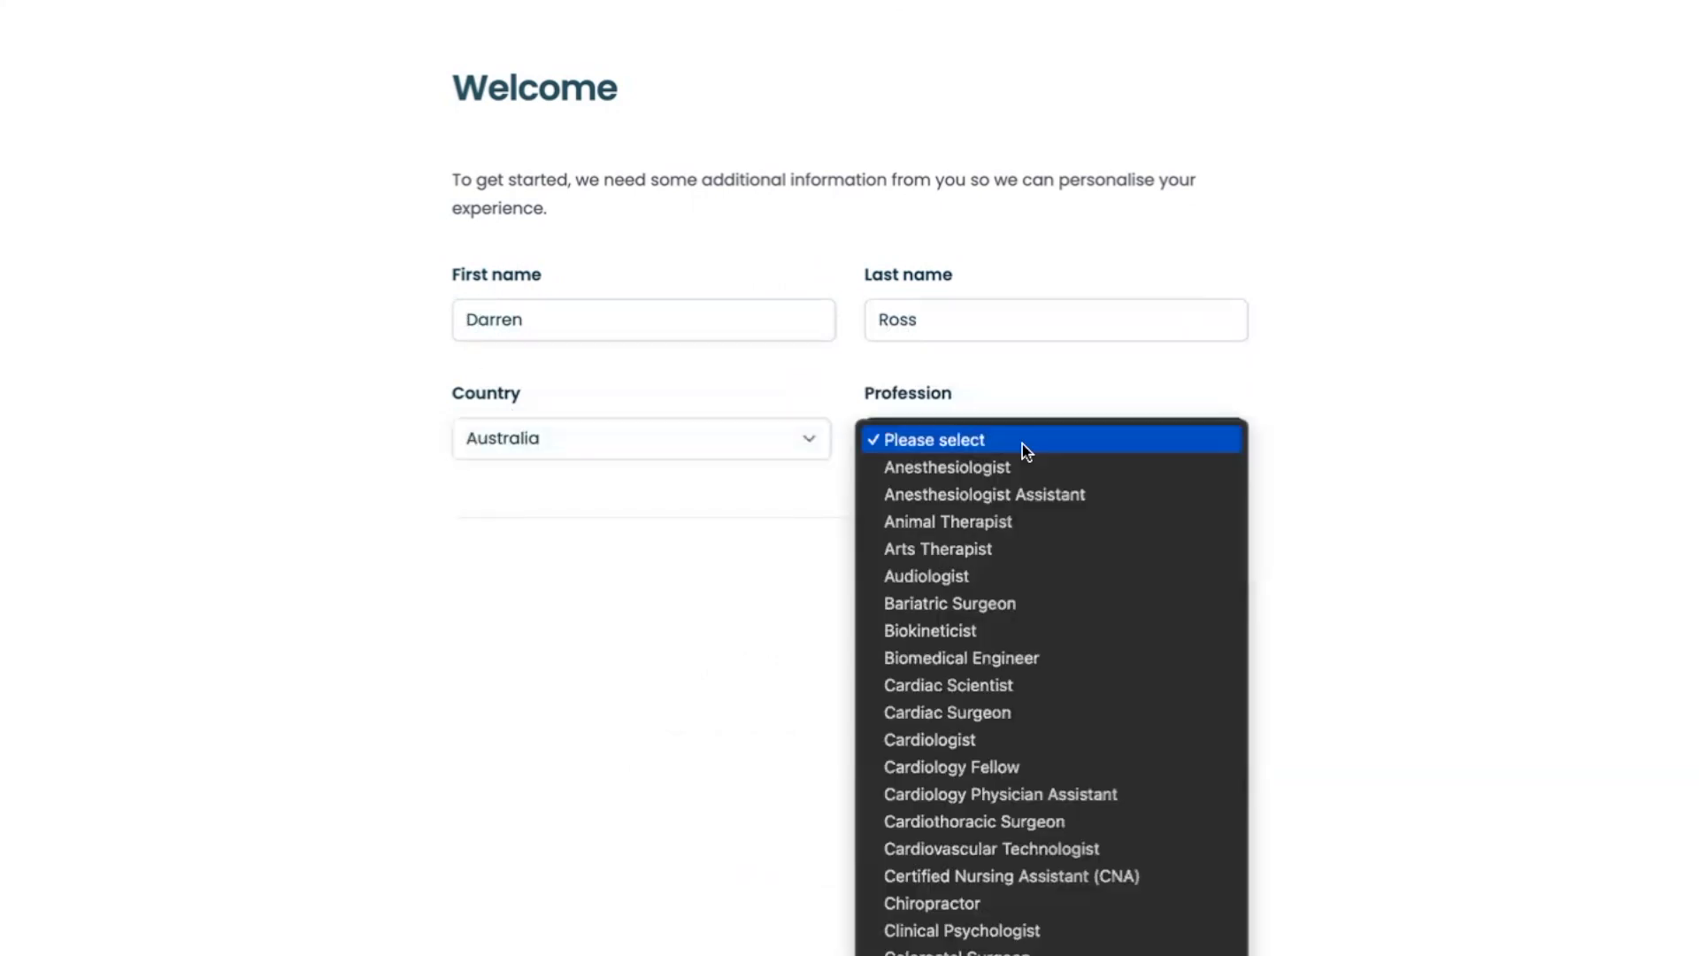
scroll(1025, 452, "down", 10)
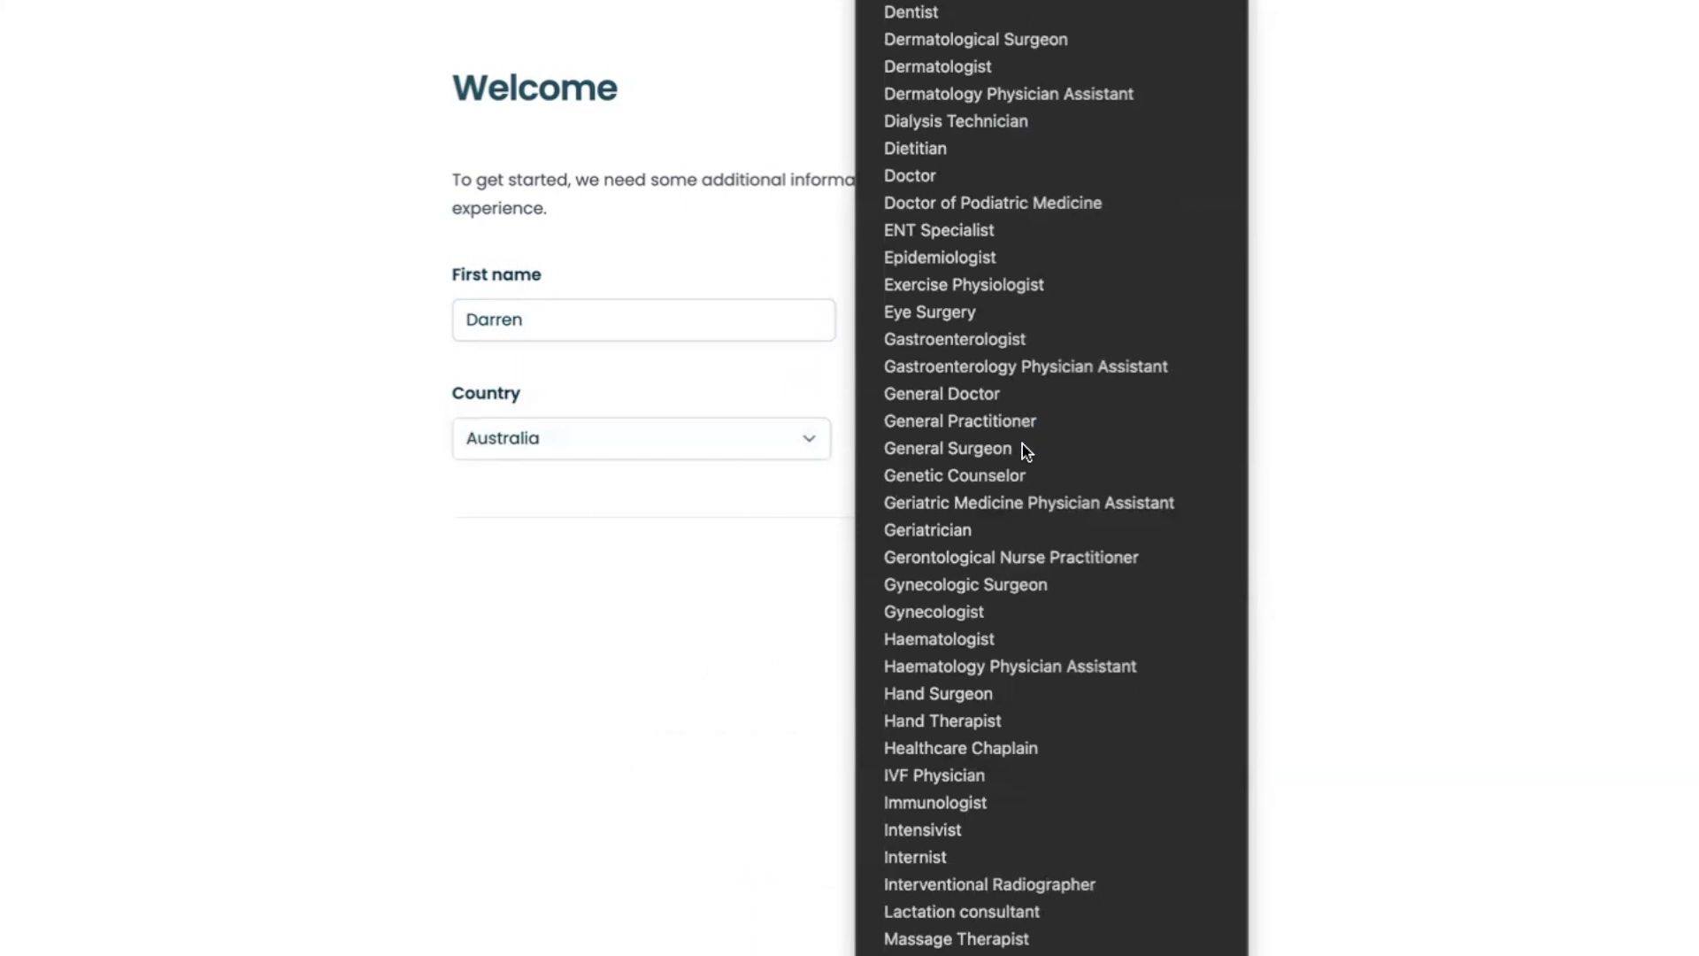
scroll(1022, 447, "down", 1)
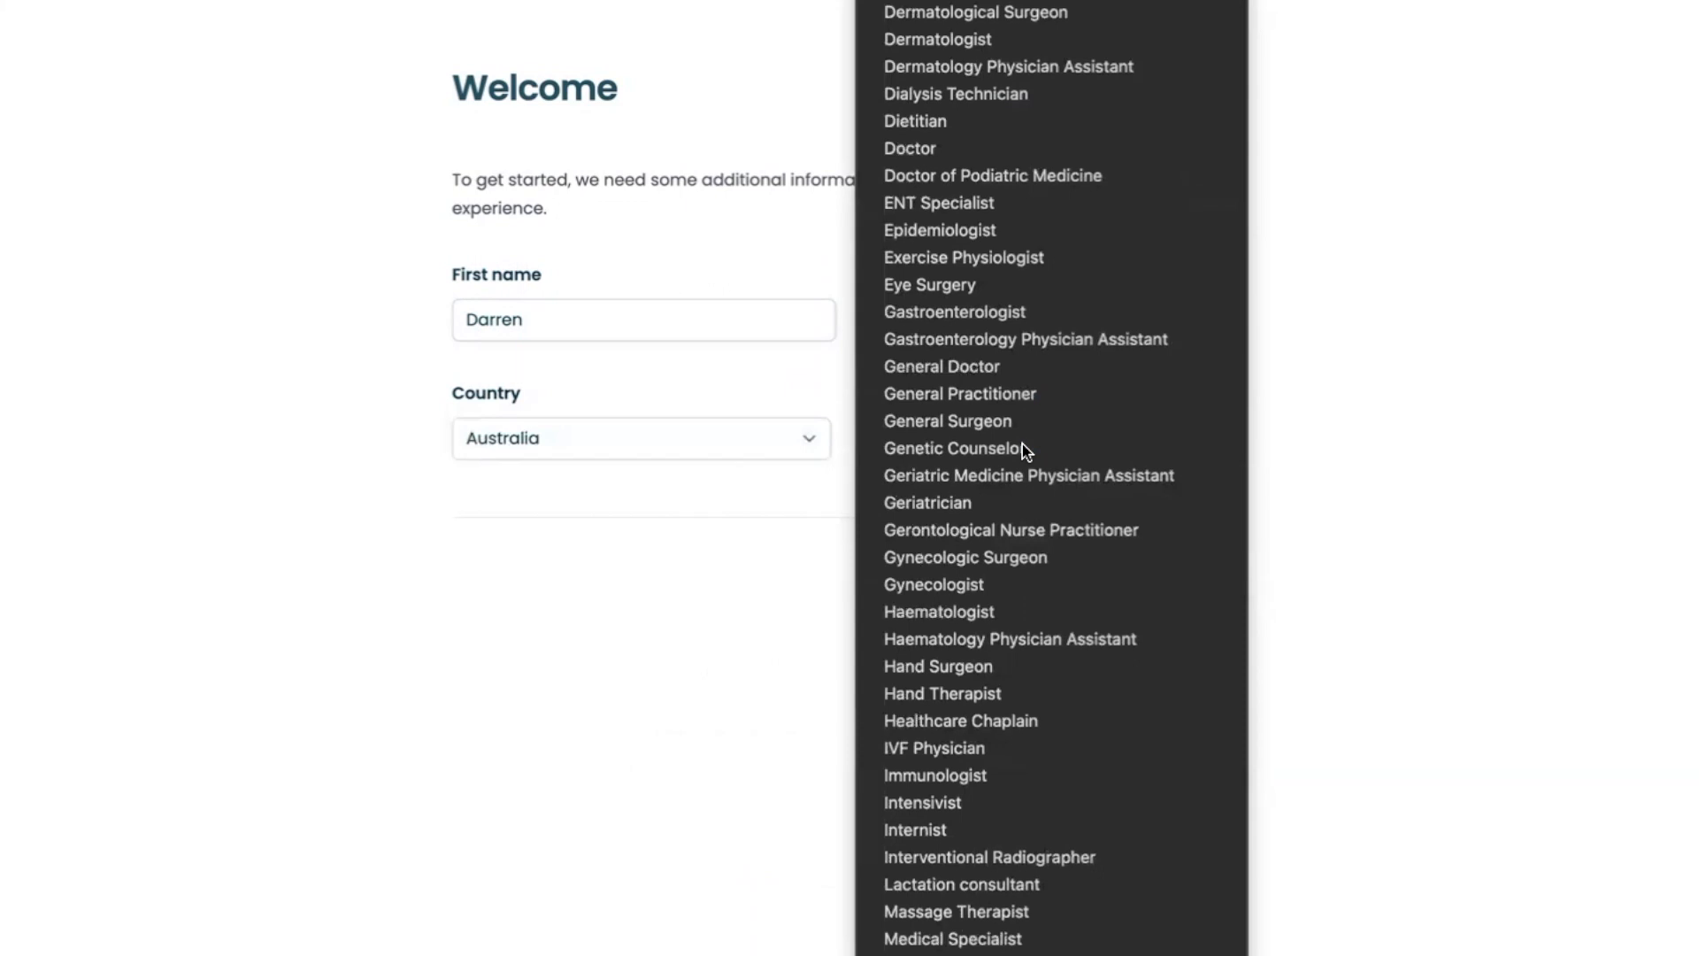
left_click(1023, 447)
left_click(1186, 572)
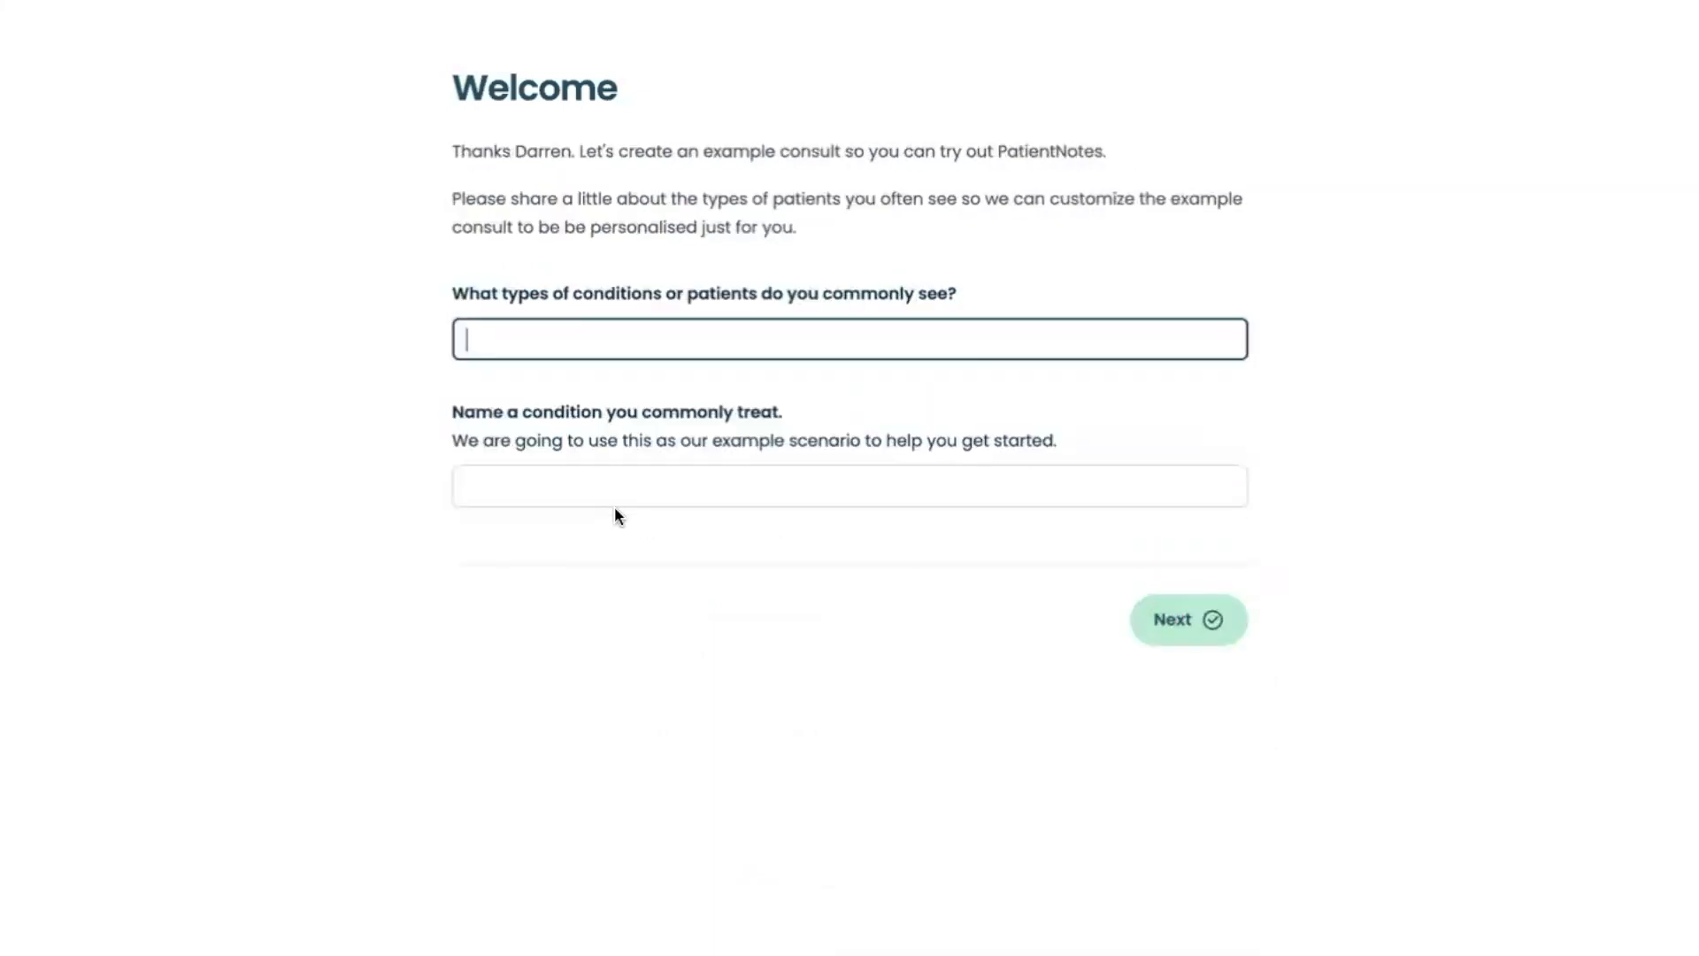
Enter "ACI" as the commonly seen conditions and "sporting football injuries" as the commonly treated condition, then generate the example conversation
type("ACI")
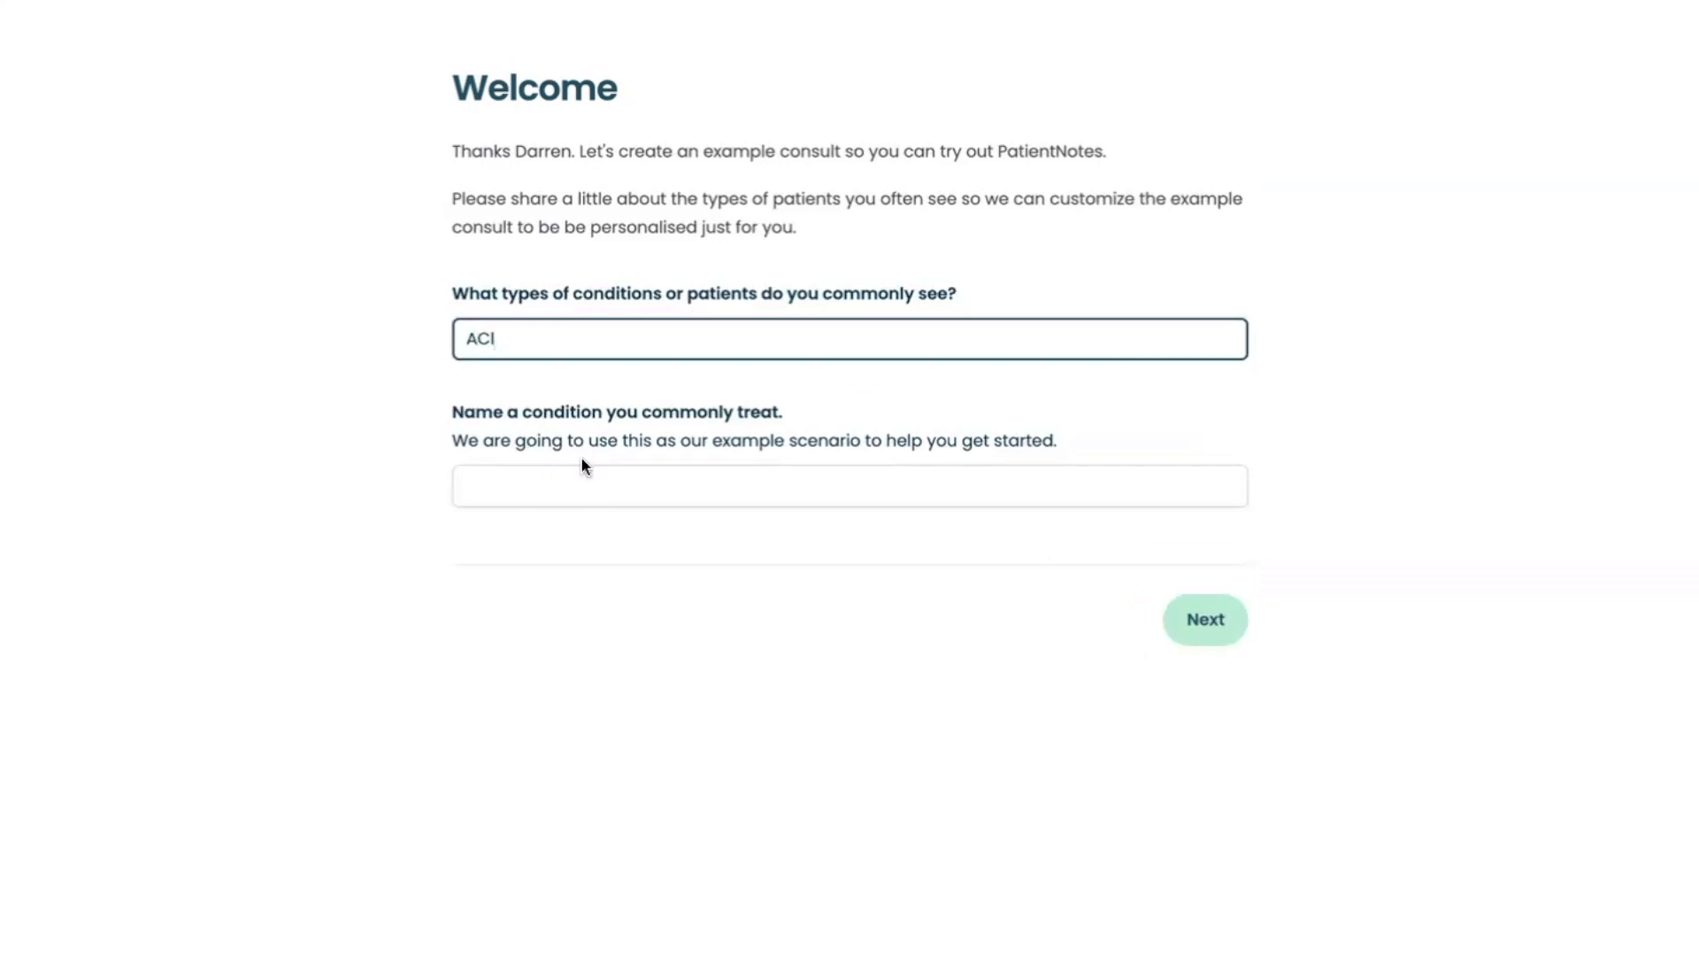
left_click(512, 471)
type("sporting football injuries")
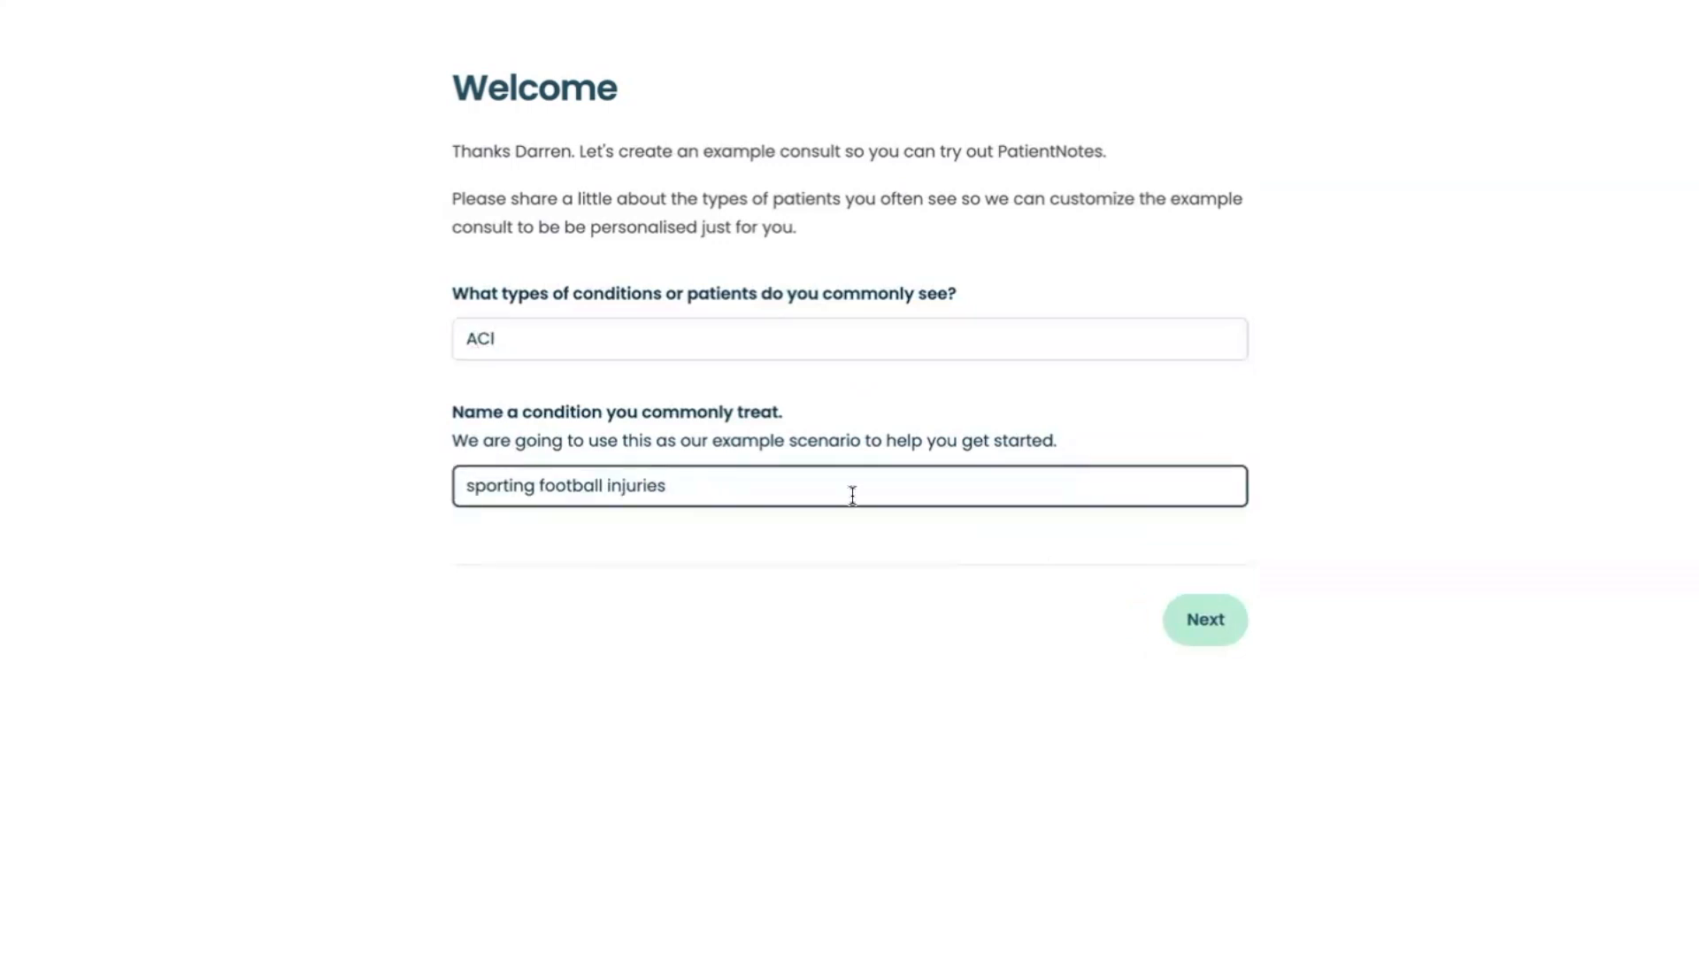
left_click(1218, 626)
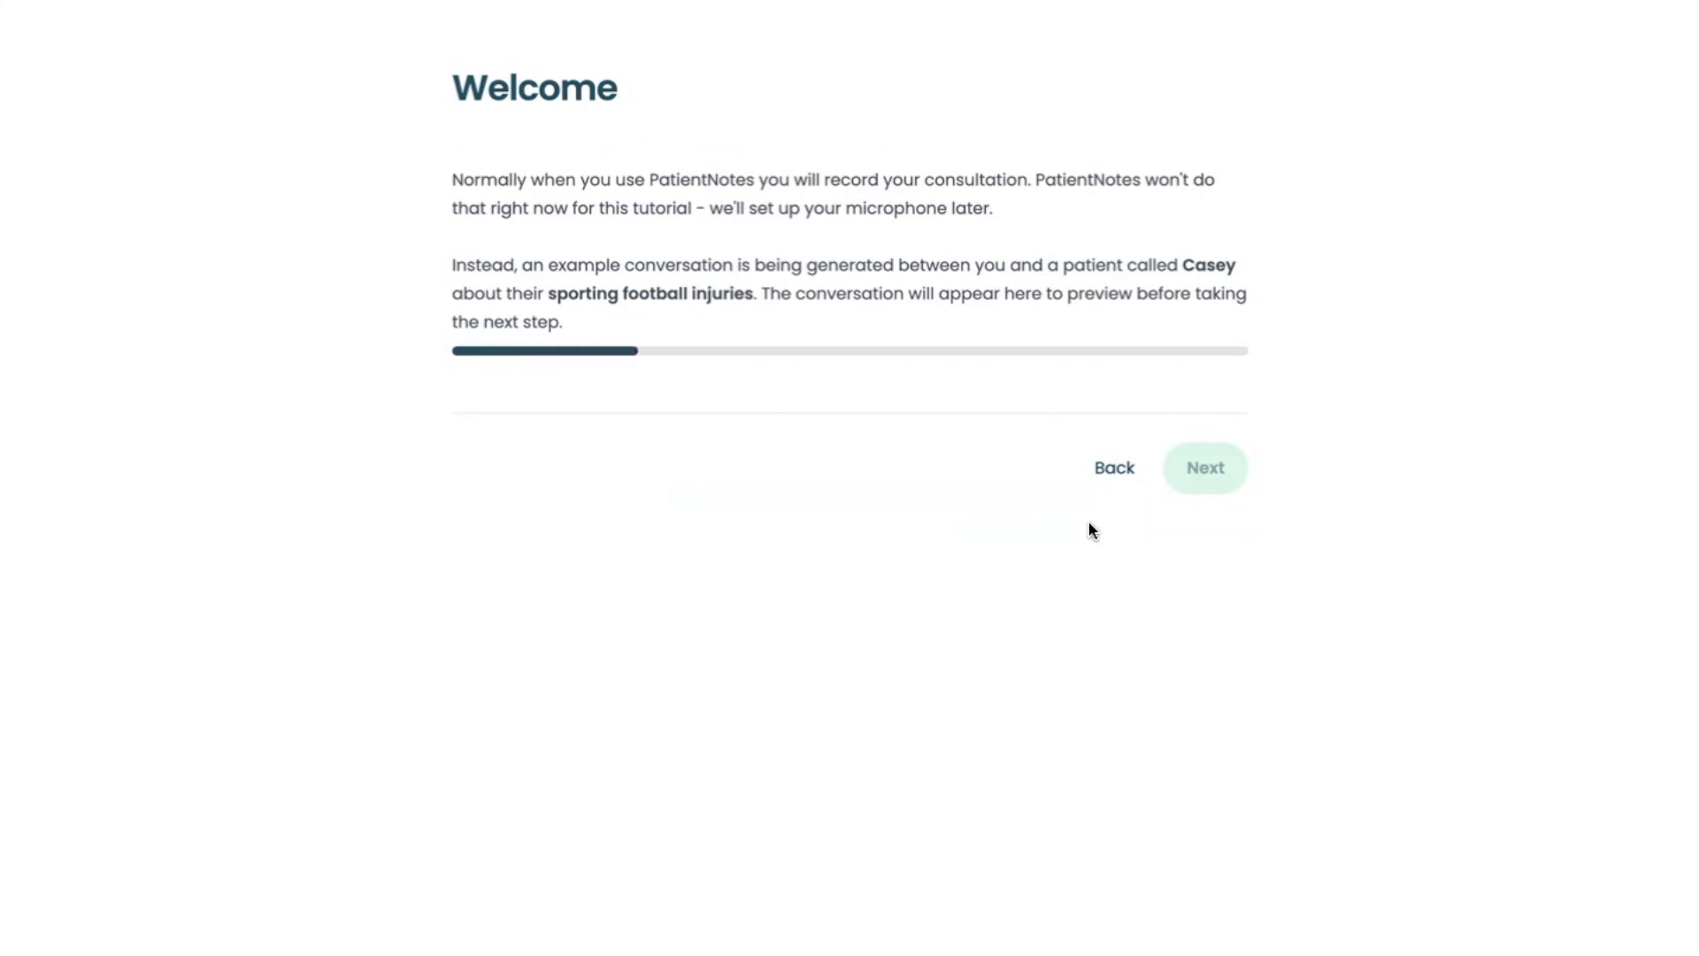
Review the generated example conversation and the draft clinical notes, advancing through the guided tips
scroll(645, 643, "down", 9)
scroll(645, 643, "down", 10)
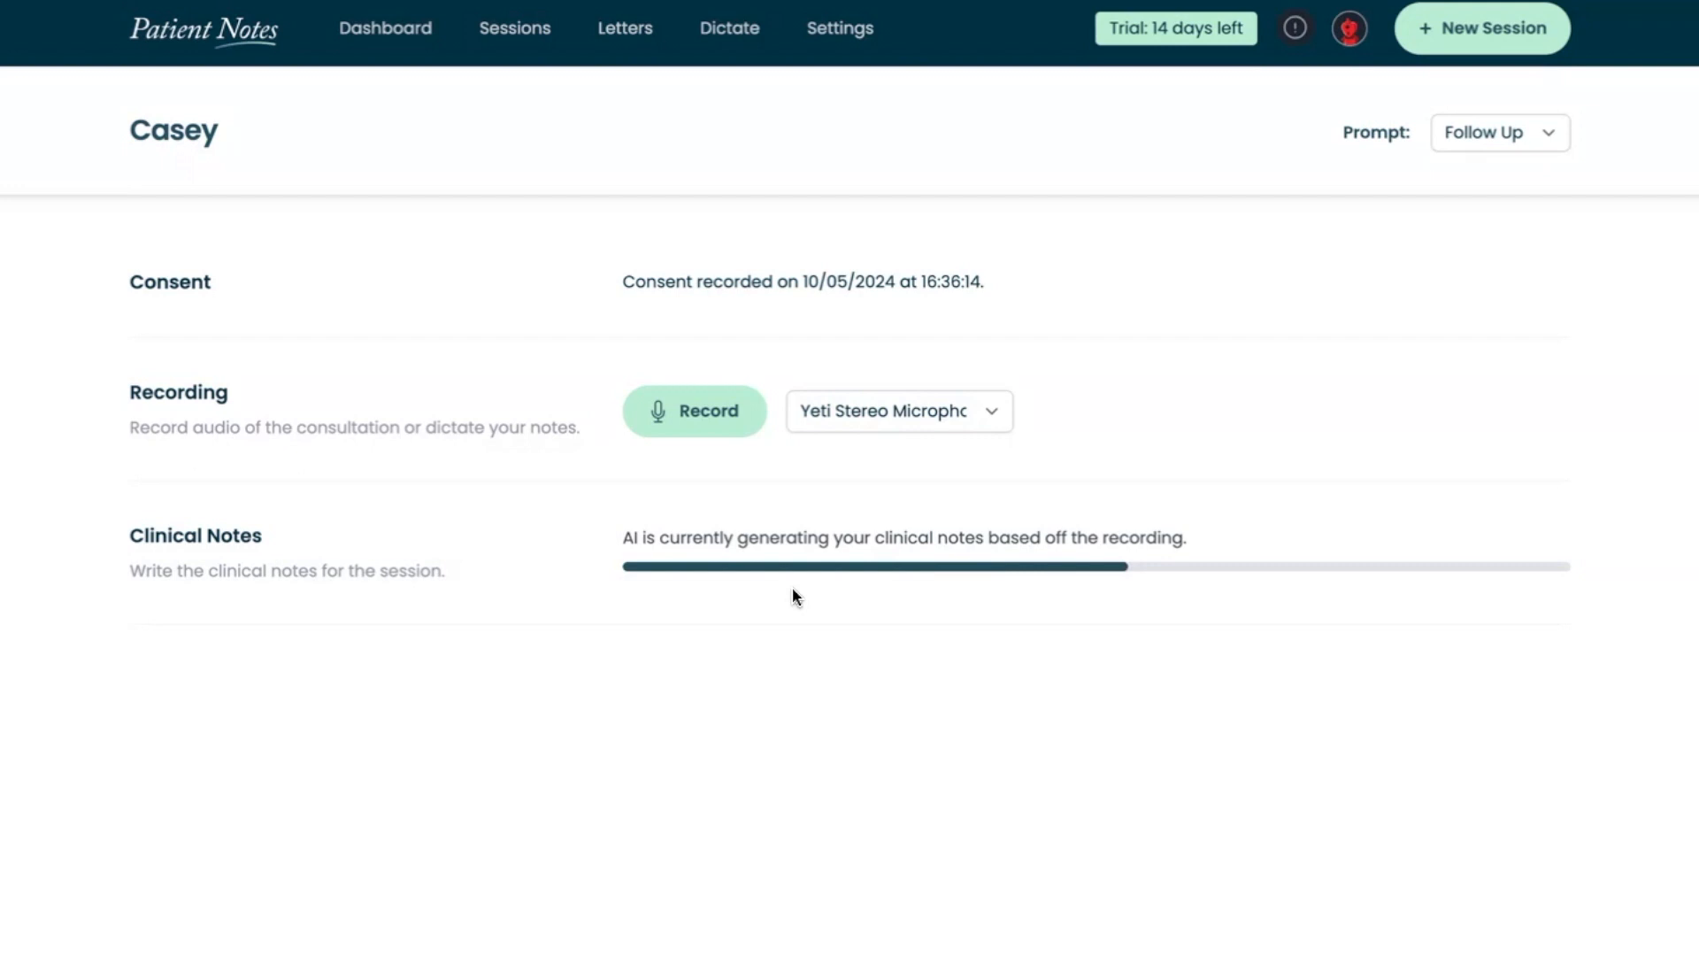
scroll(794, 531, "down", 10)
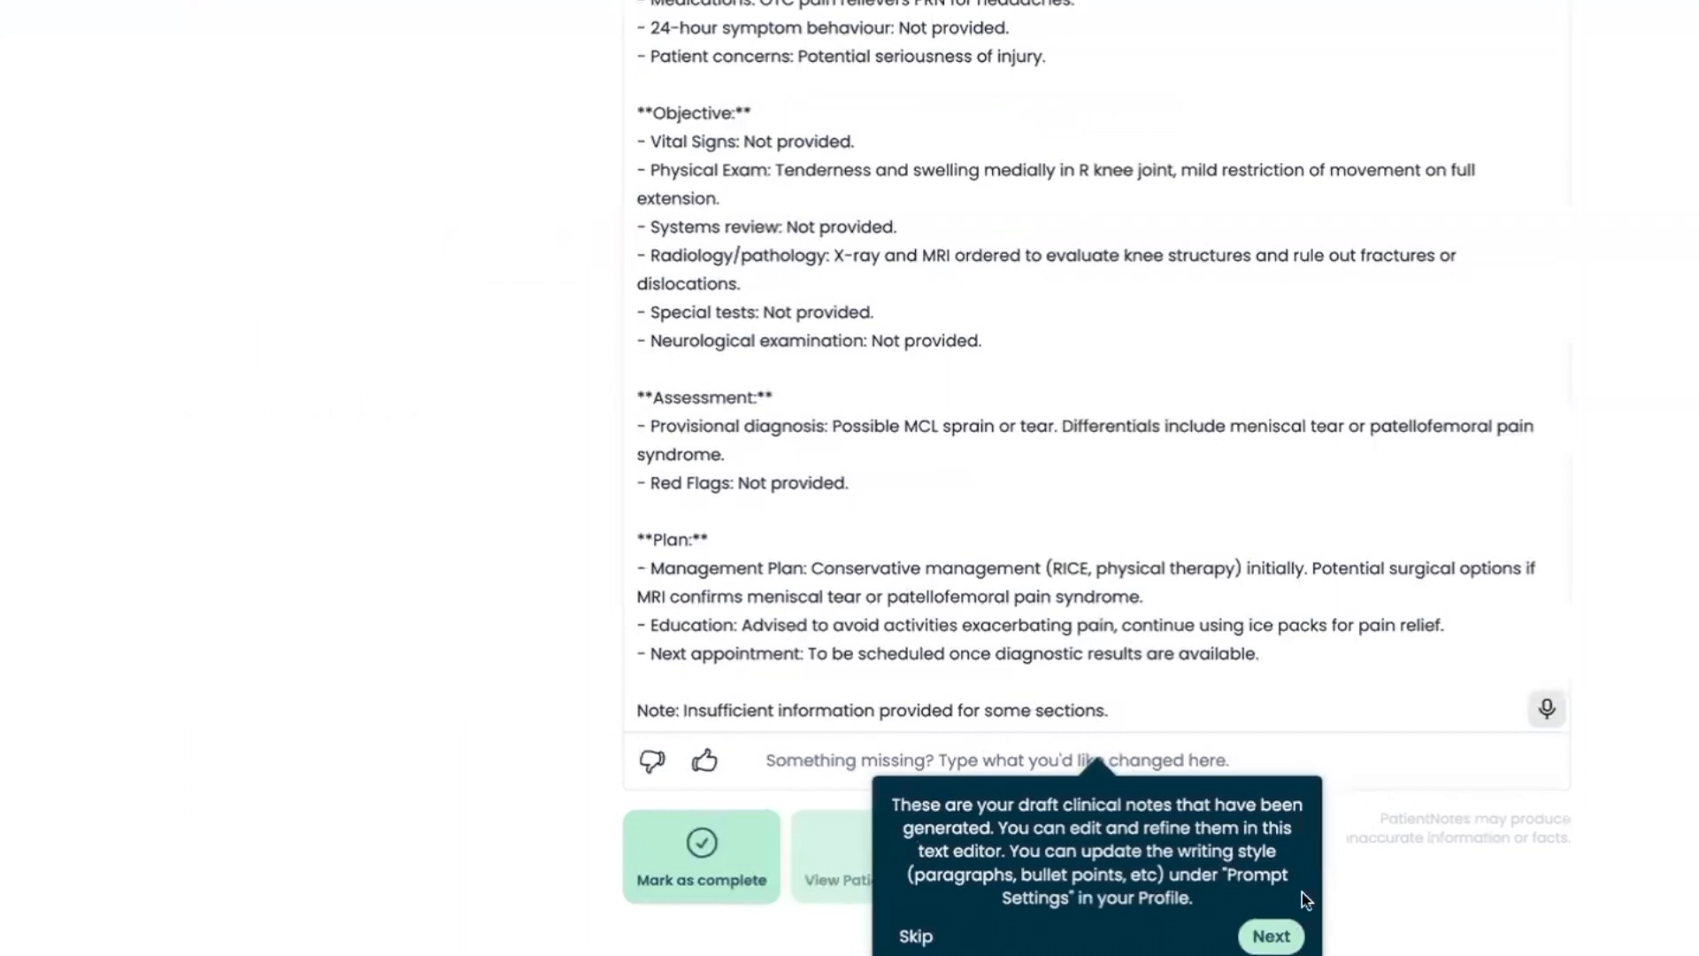
left_click(1270, 934)
left_click(1166, 848)
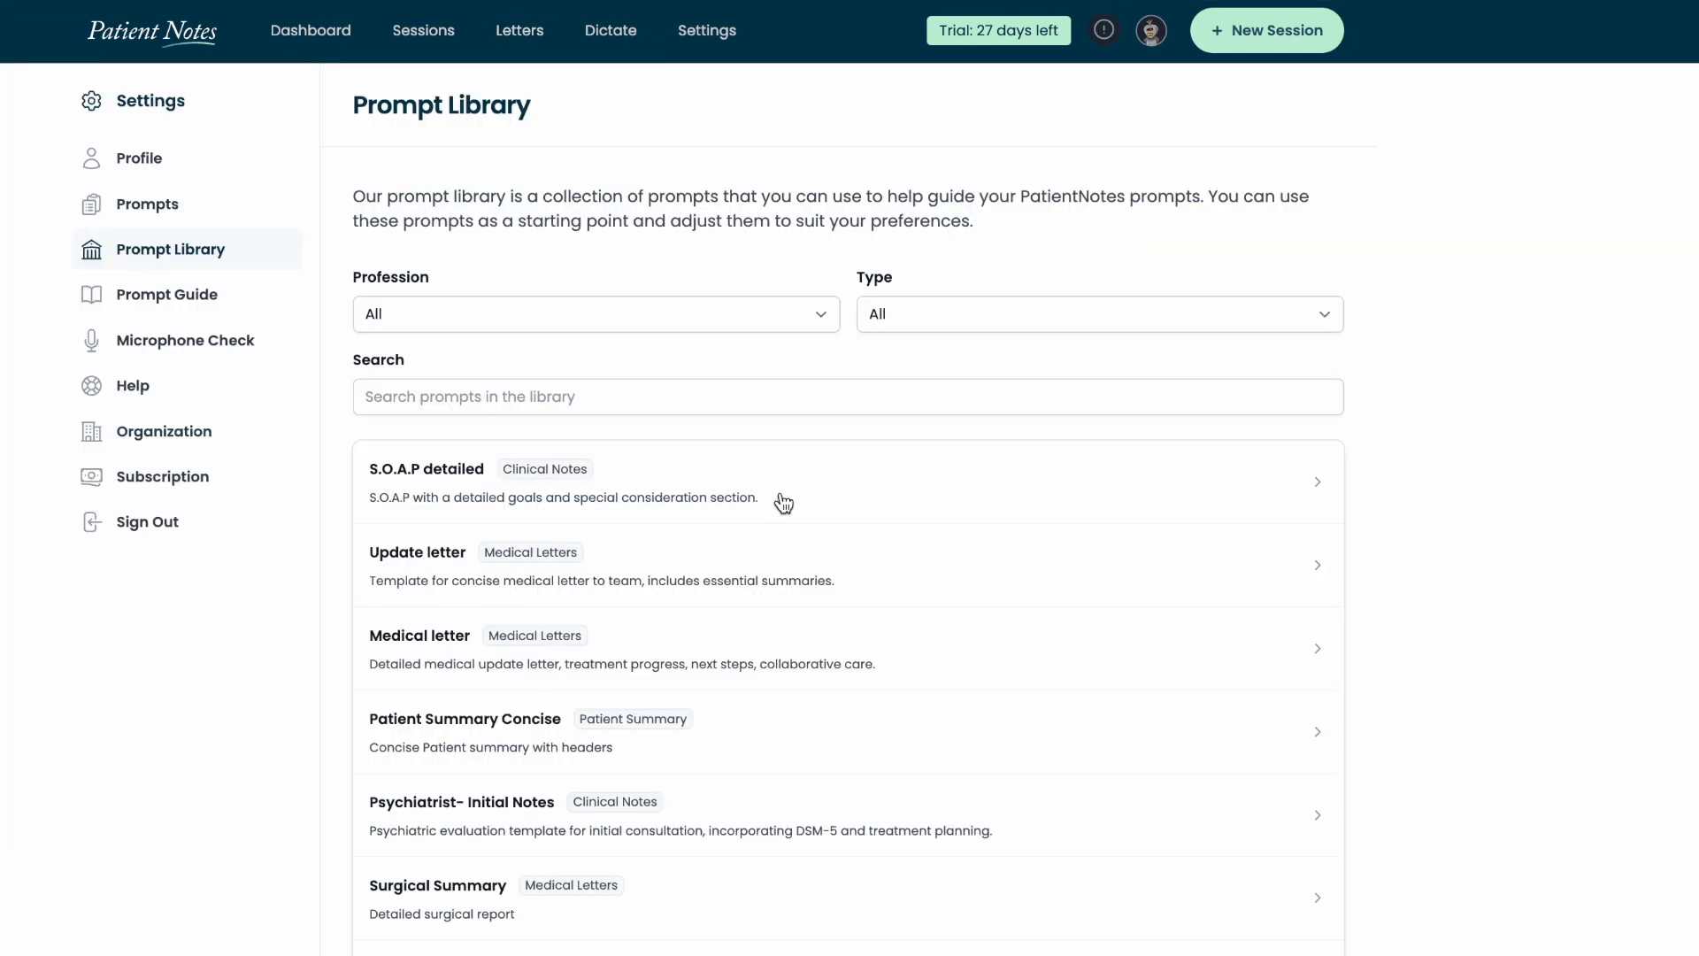
Browse the prompt library for clinical note, medical letter and patient summary templates across all professions
scroll(979, 637, "down", 8)
scroll(986, 638, "down", 20)
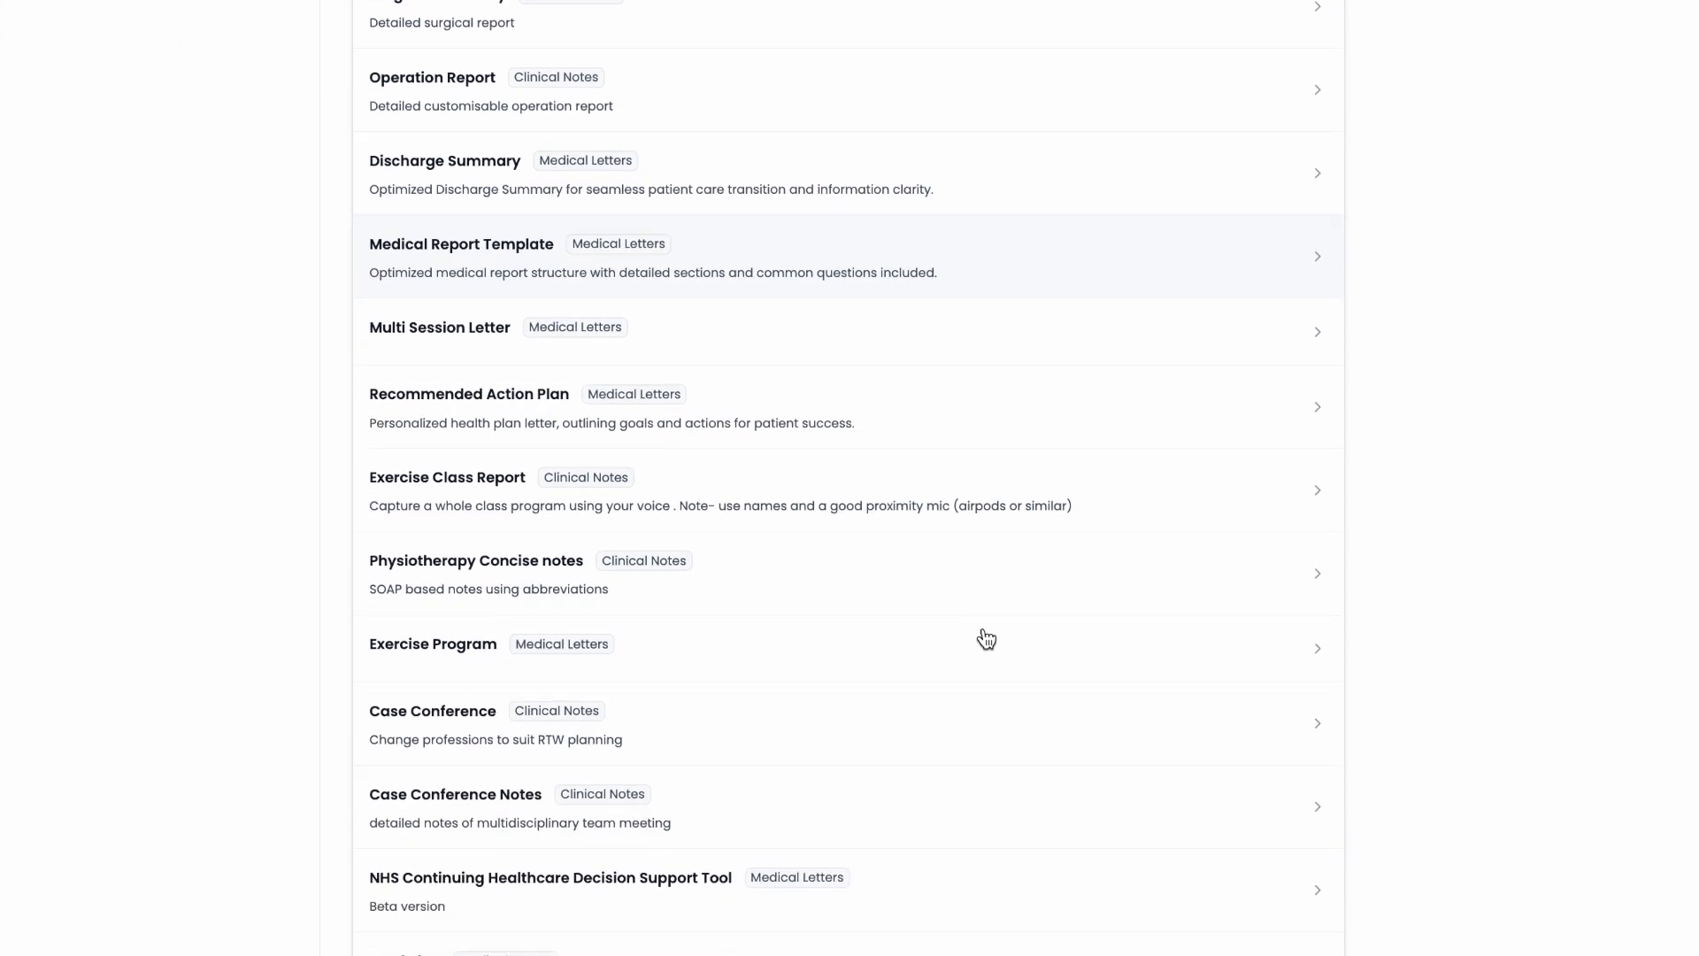
scroll(986, 638, "down", 20)
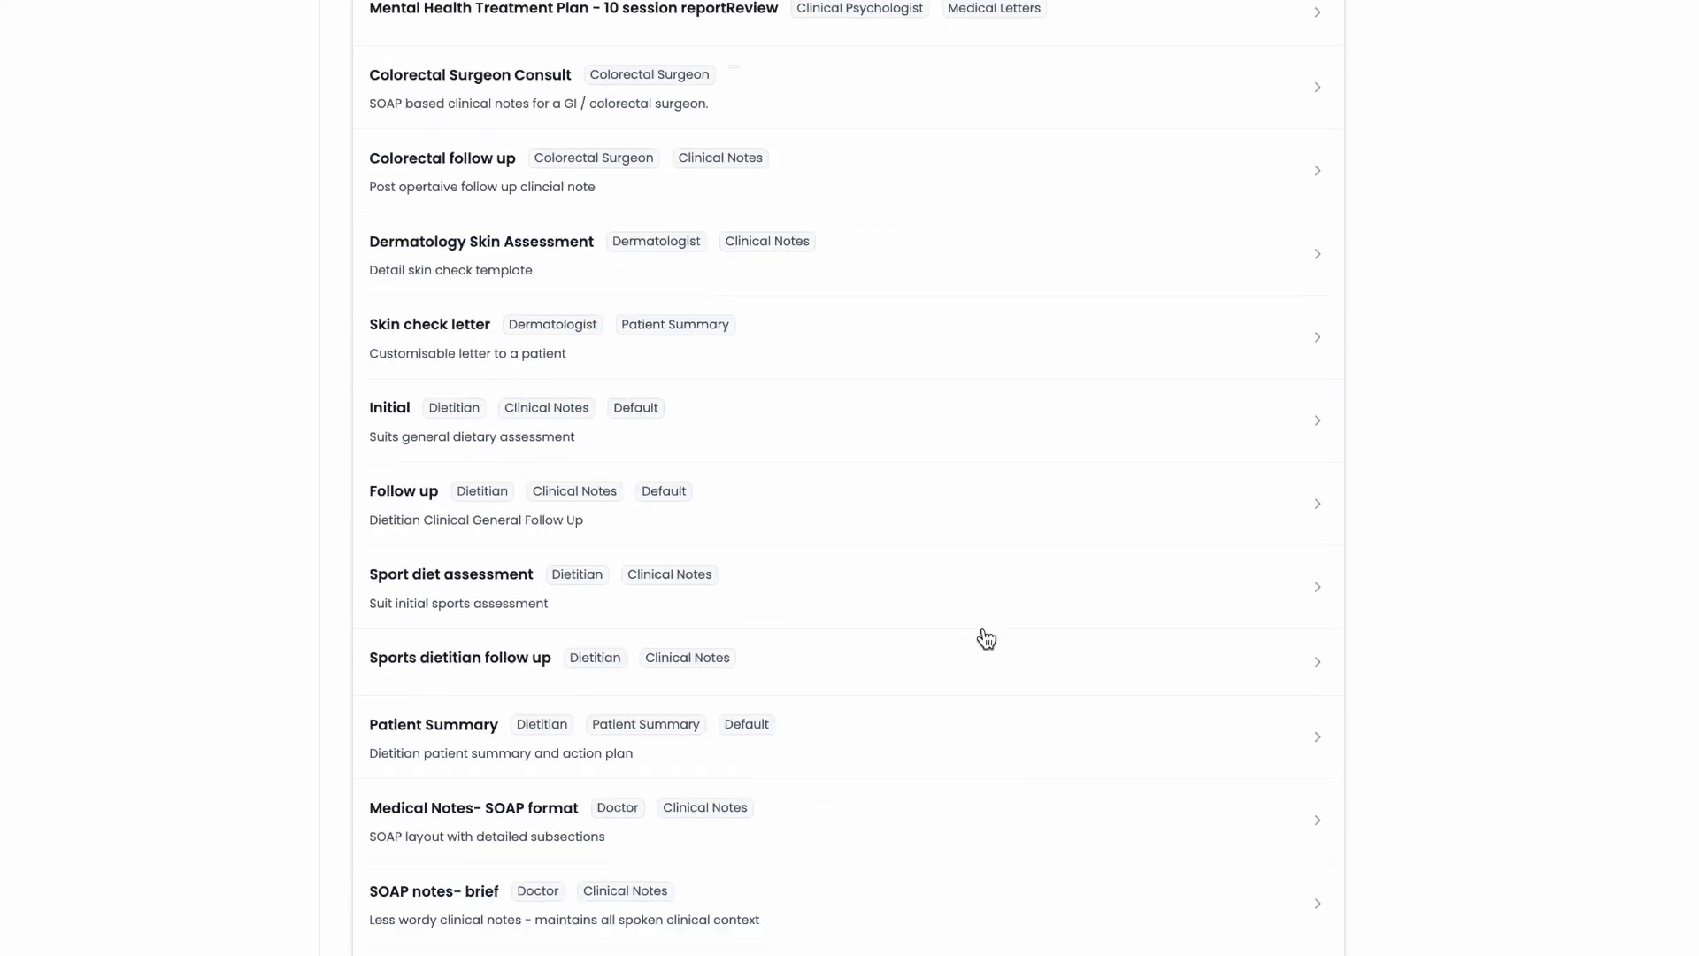